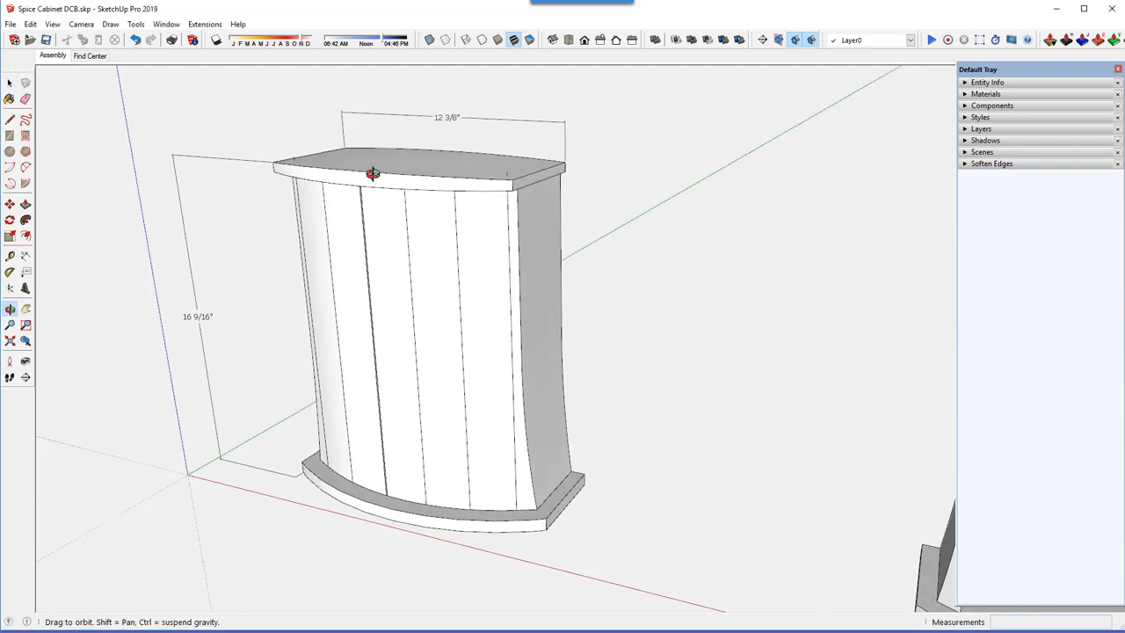
left_click(338, 226)
left_click(454, 237)
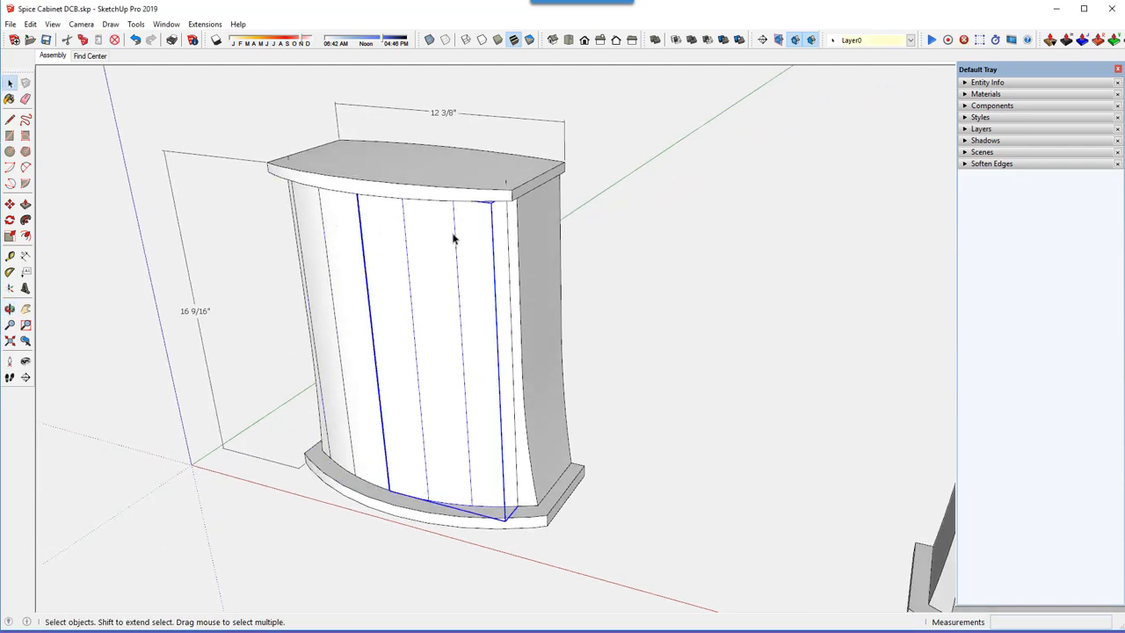
left_click(314, 239)
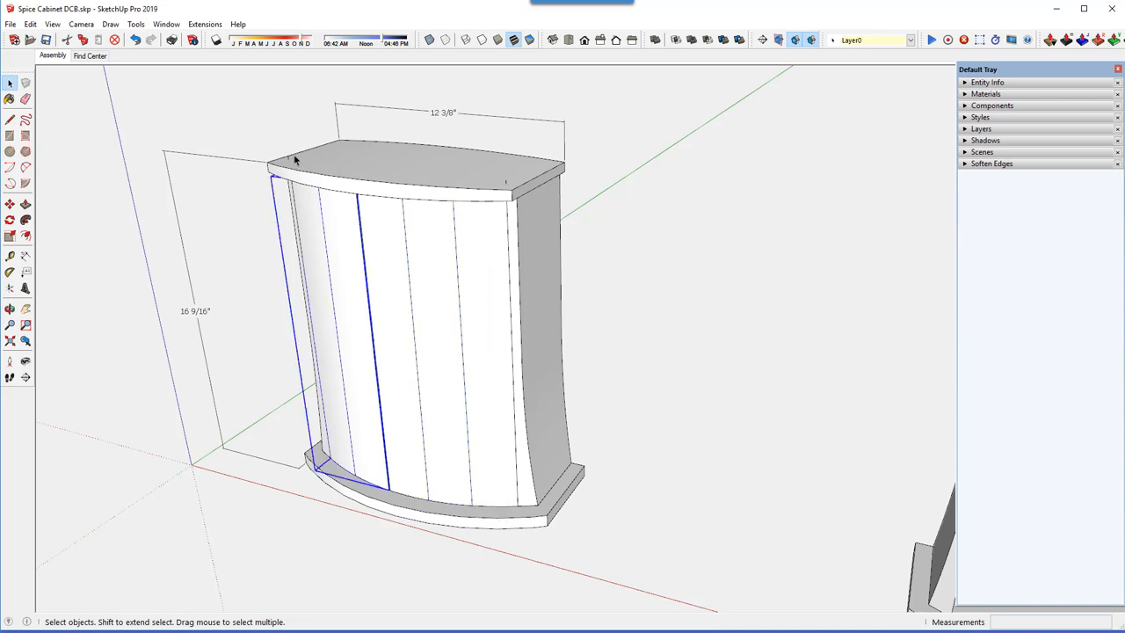
left_click(10, 220)
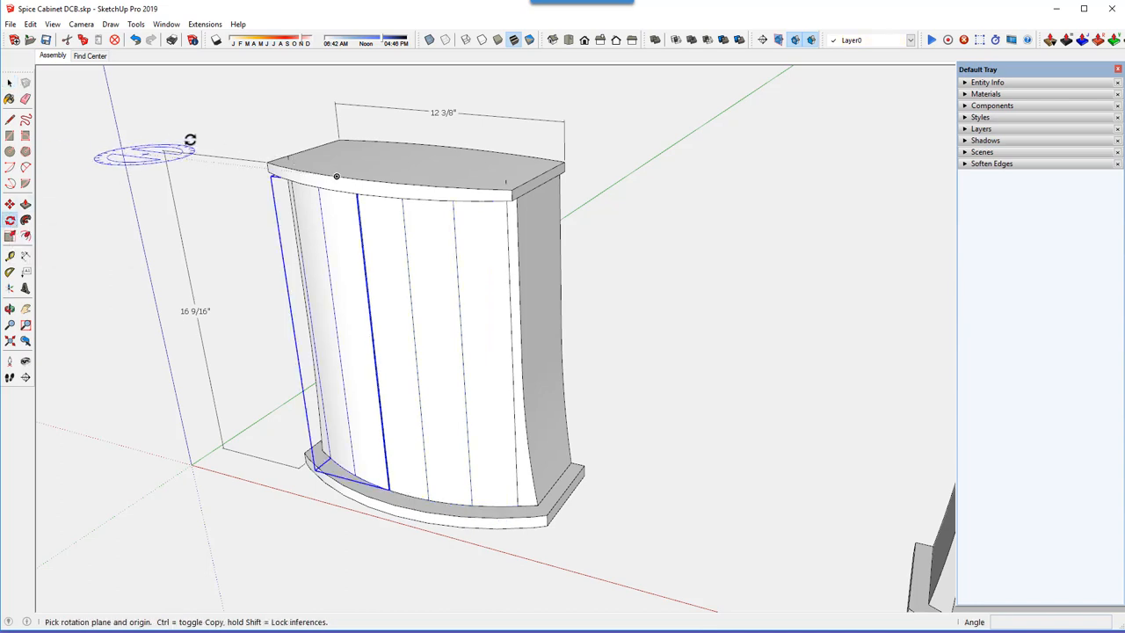
left_click(287, 155)
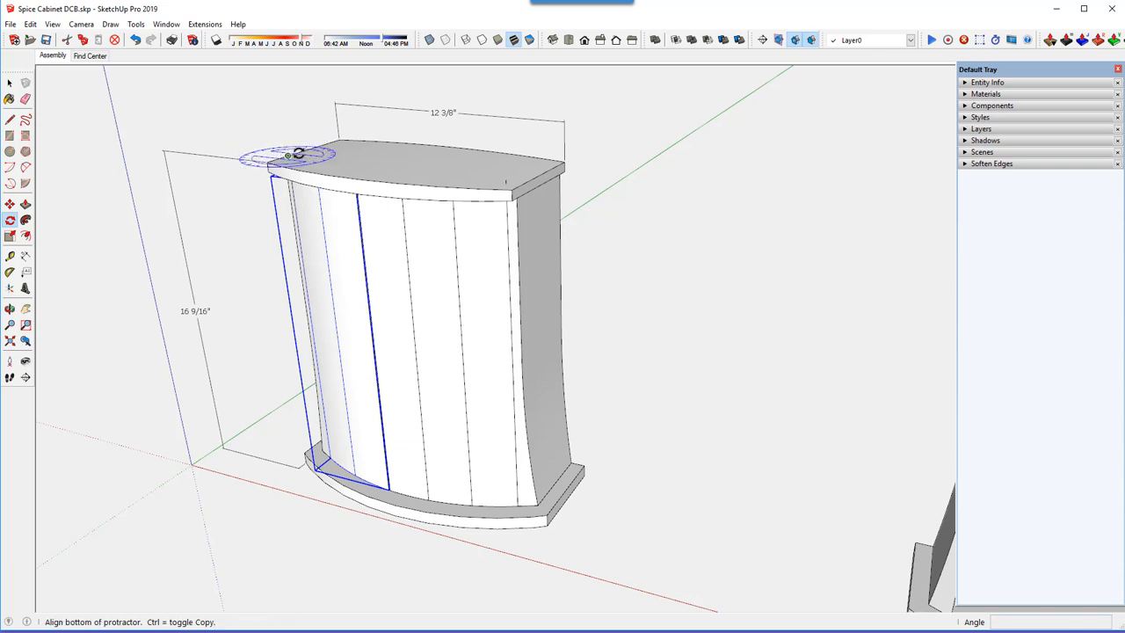
left_click(392, 166)
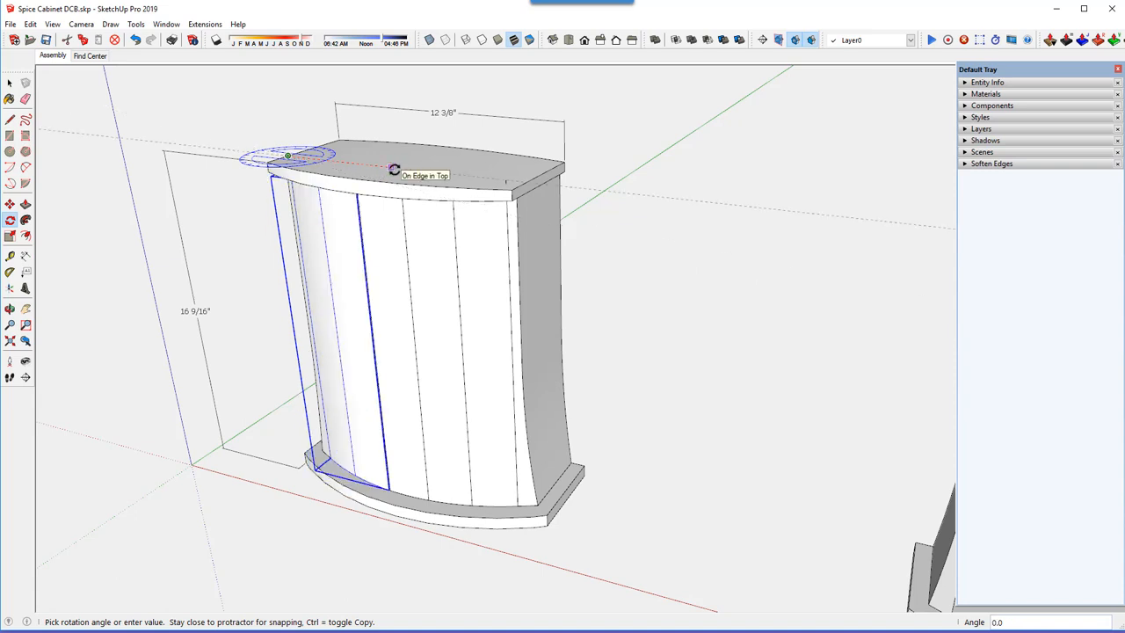
key("Escape")
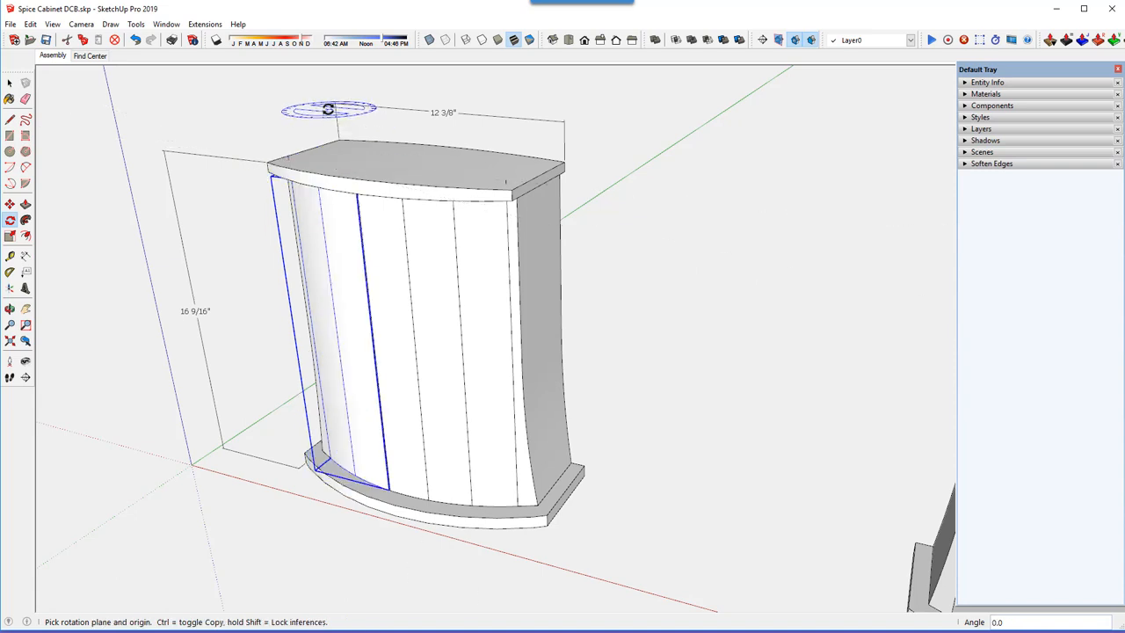
left_click(9, 84)
left_click(258, 132)
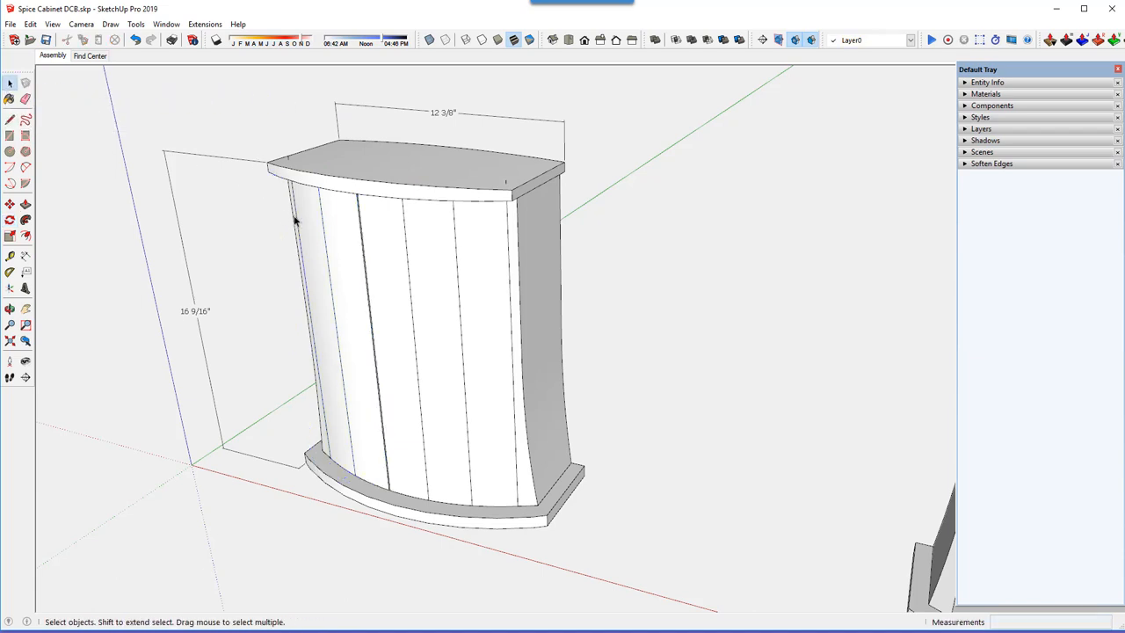
scroll(314, 214, "down", 2)
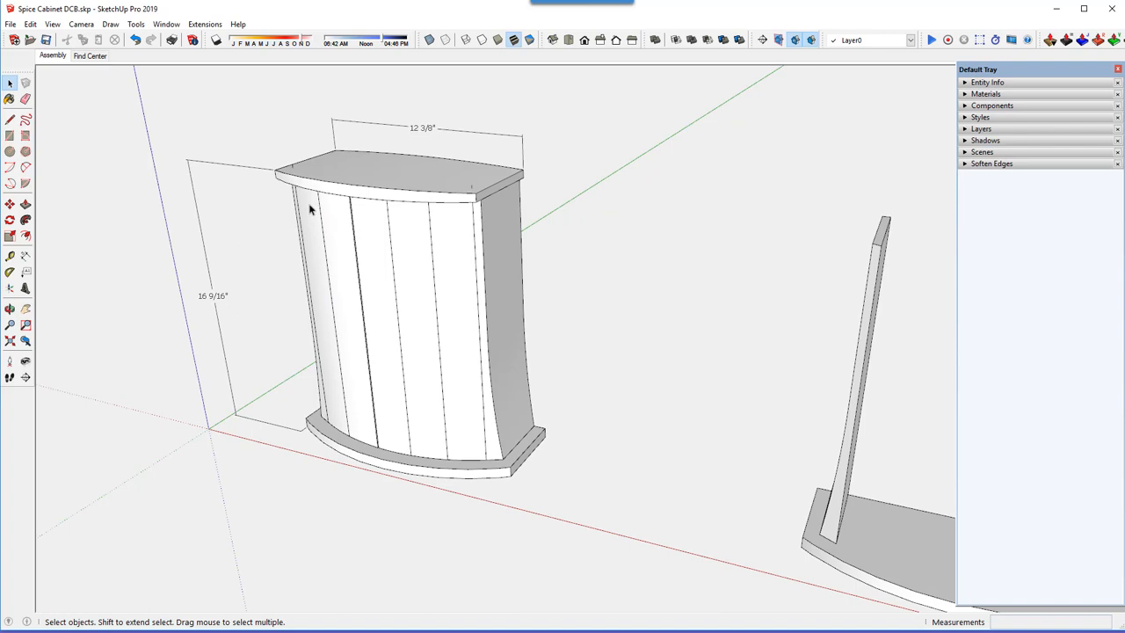
Switch to the Find Center scene and open the curved base component for editing
left_click(90, 55)
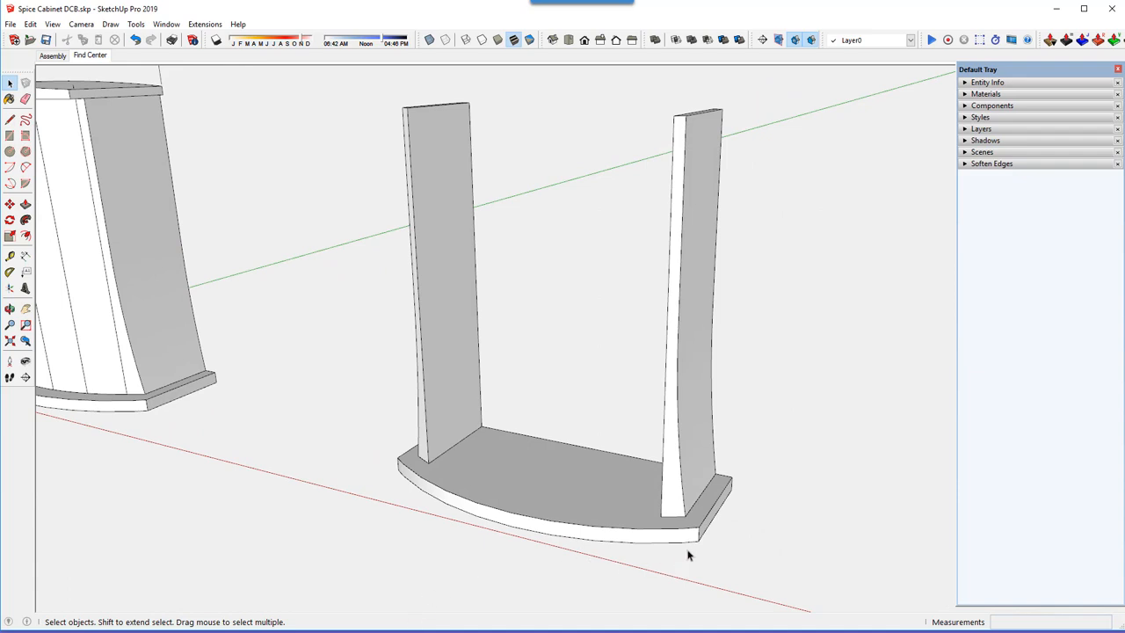
middle_click_drag(694, 507, 674, 530)
scroll(688, 544, "up", 2)
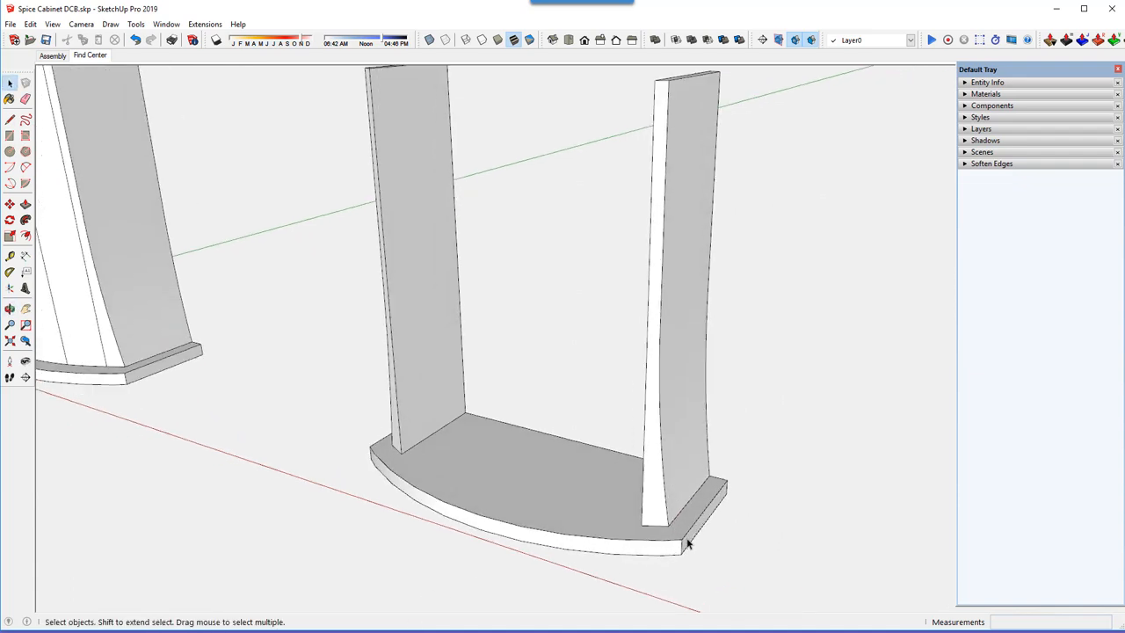
scroll(688, 544, "up", 1)
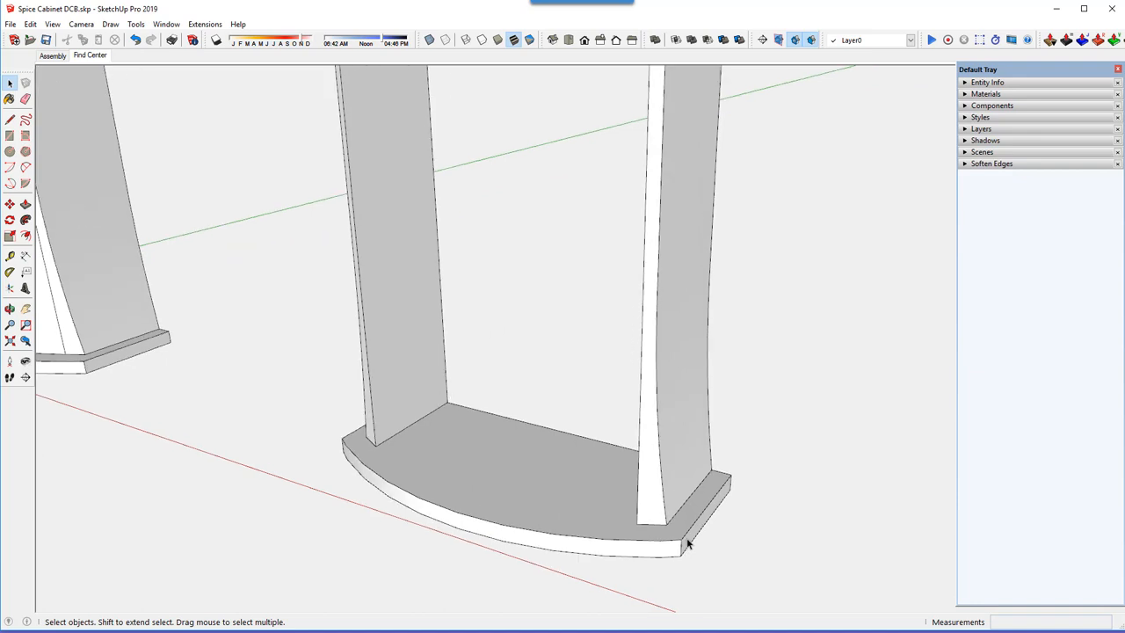
left_click(572, 543)
right_click(569, 539)
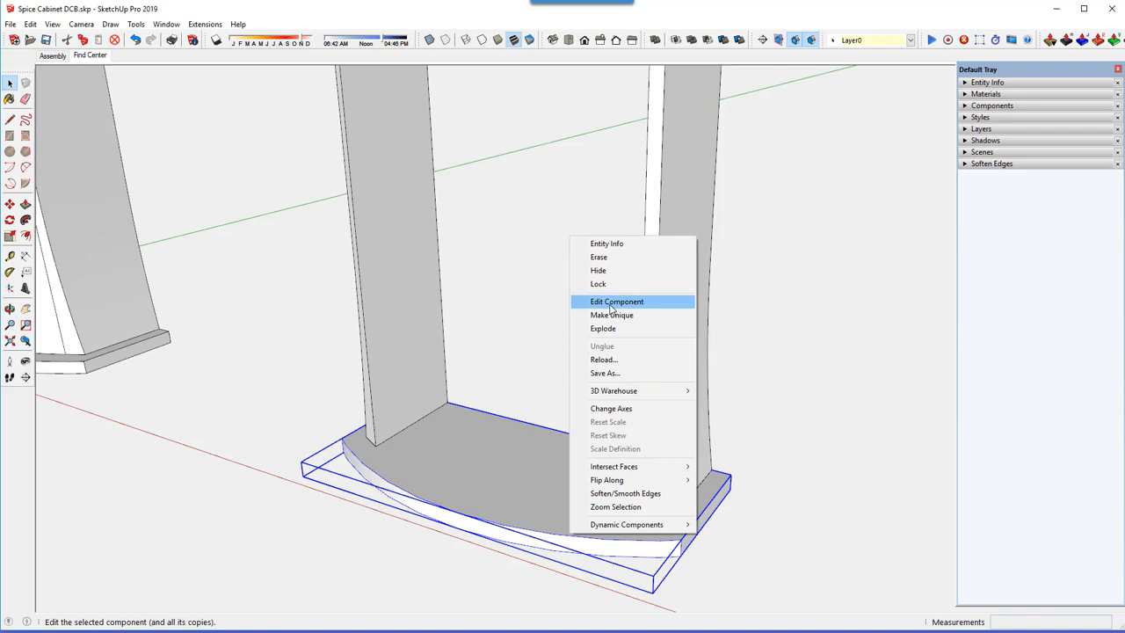
left_click(612, 303)
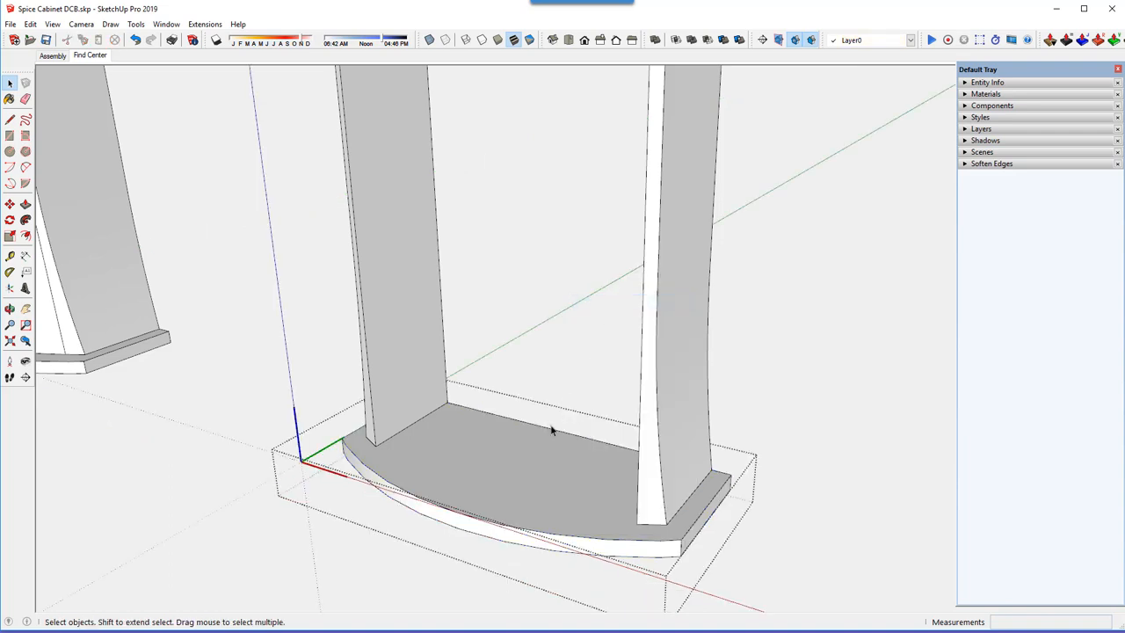
Find the center of the base's upper front arc and close the component
left_click(576, 540)
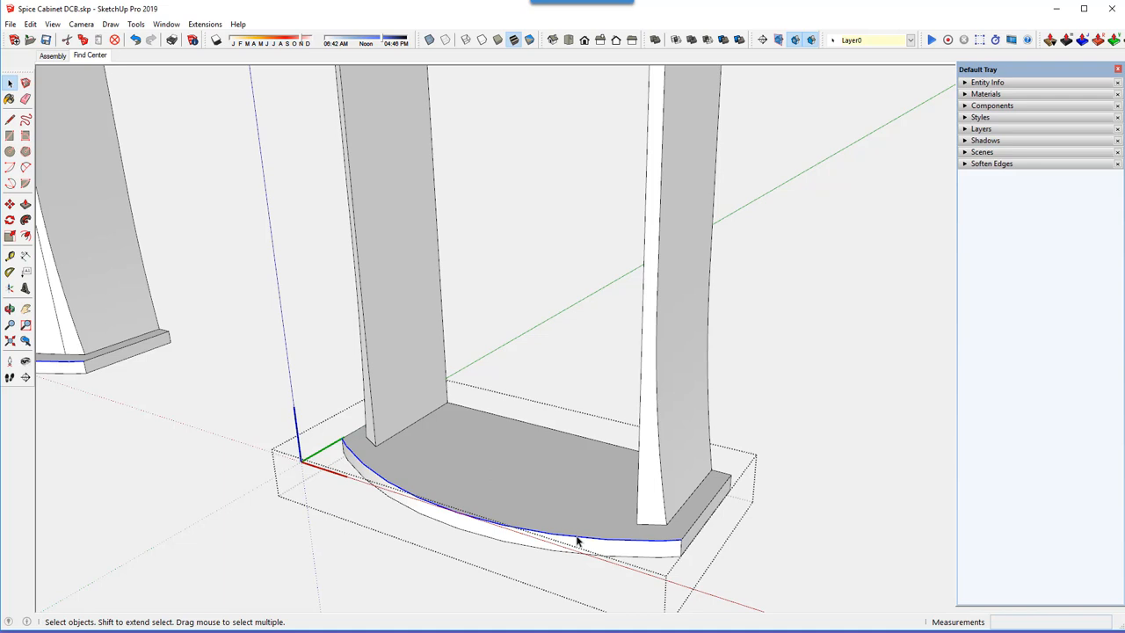
right_click(577, 541)
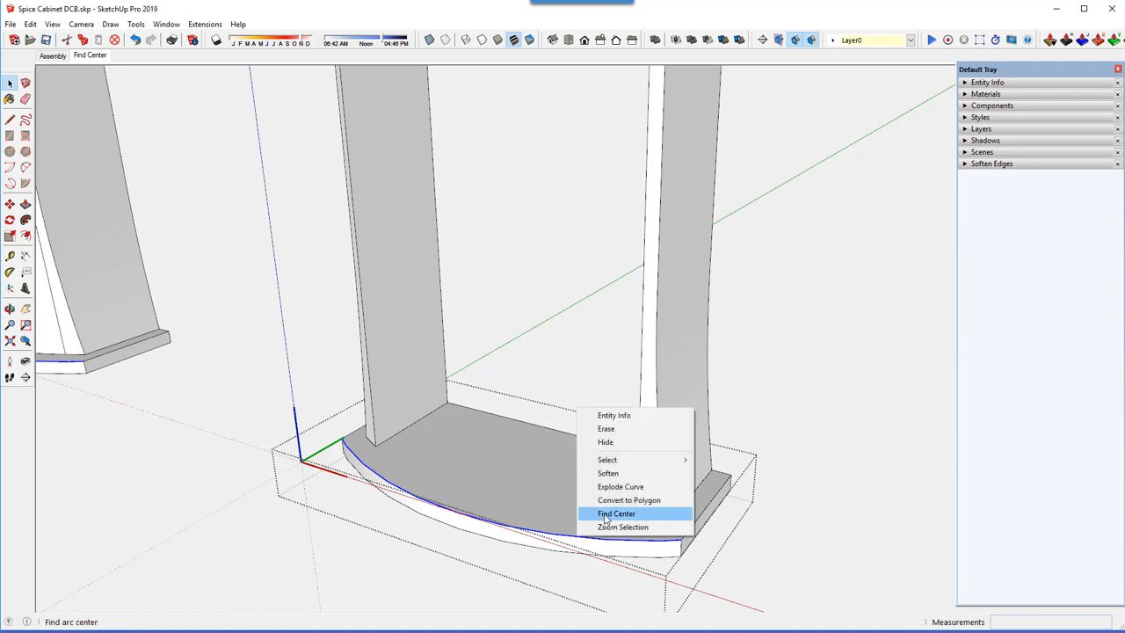
left_click(605, 515)
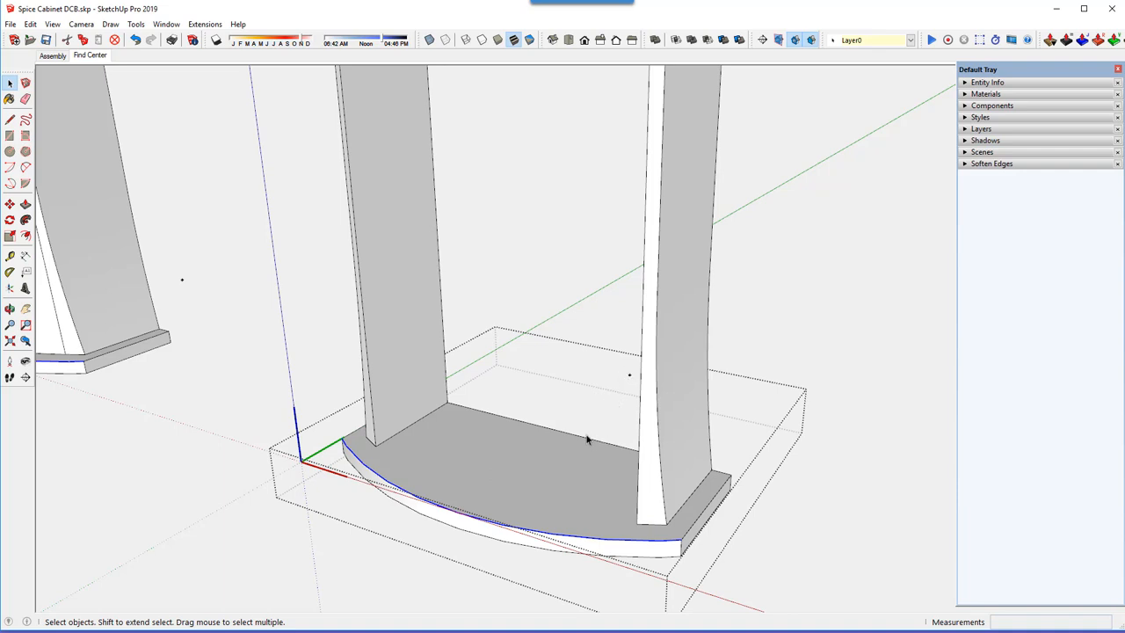
right_click(554, 289)
left_click(588, 289)
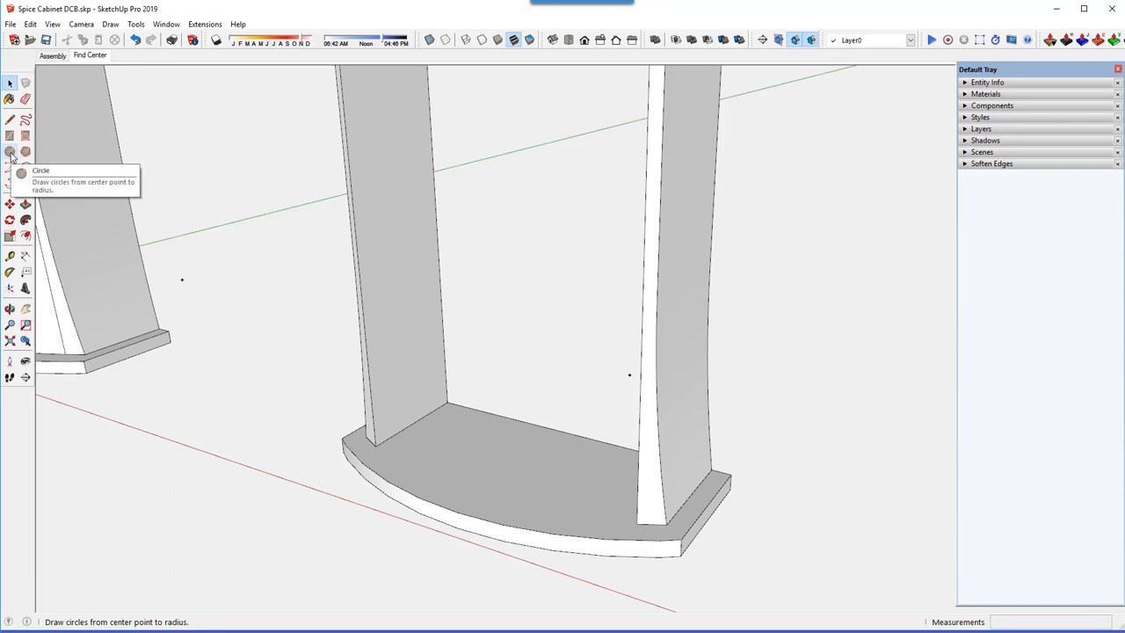
Draw a 96-sided circle from the arc's center point out to the inner front corner of the left side panel
left_click(10, 154)
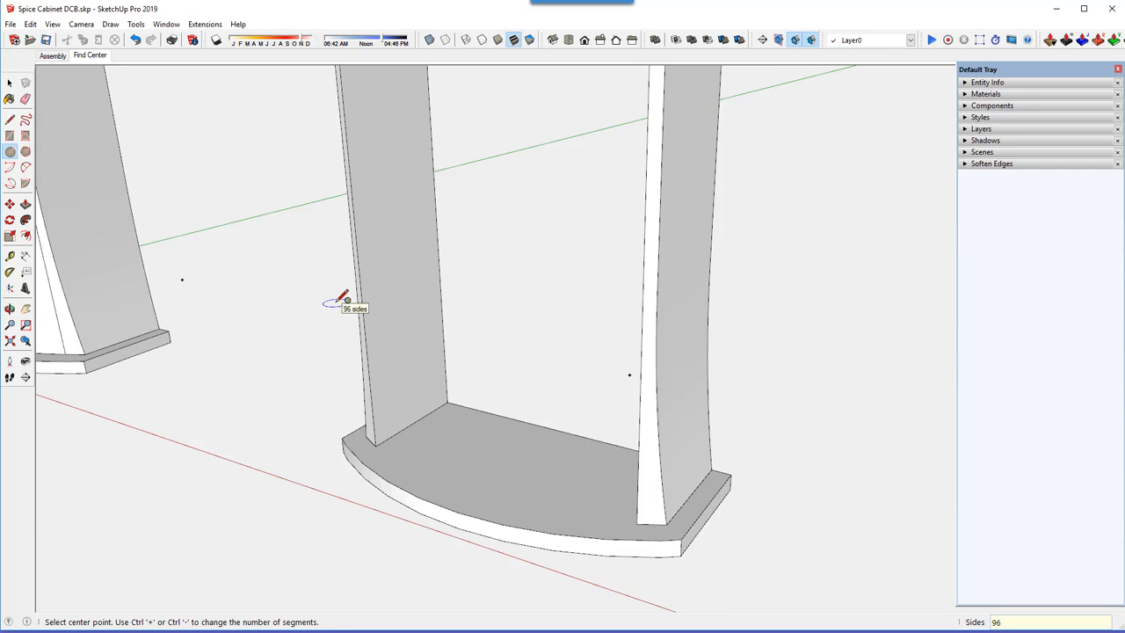
left_click(630, 374)
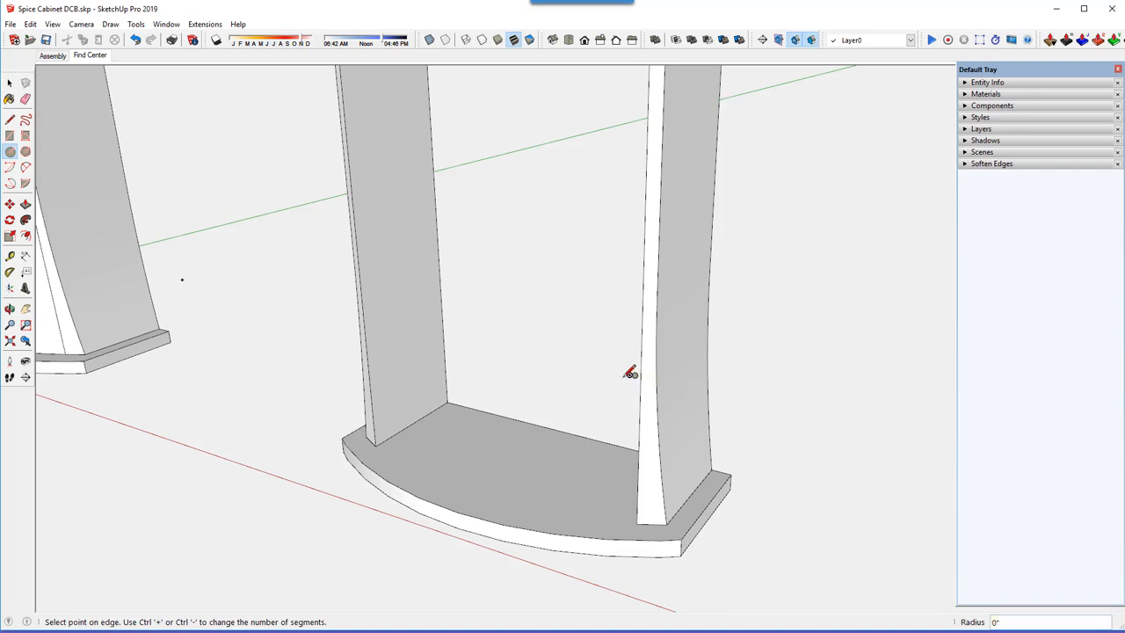
left_click(389, 439)
scroll(389, 439, "up", 5)
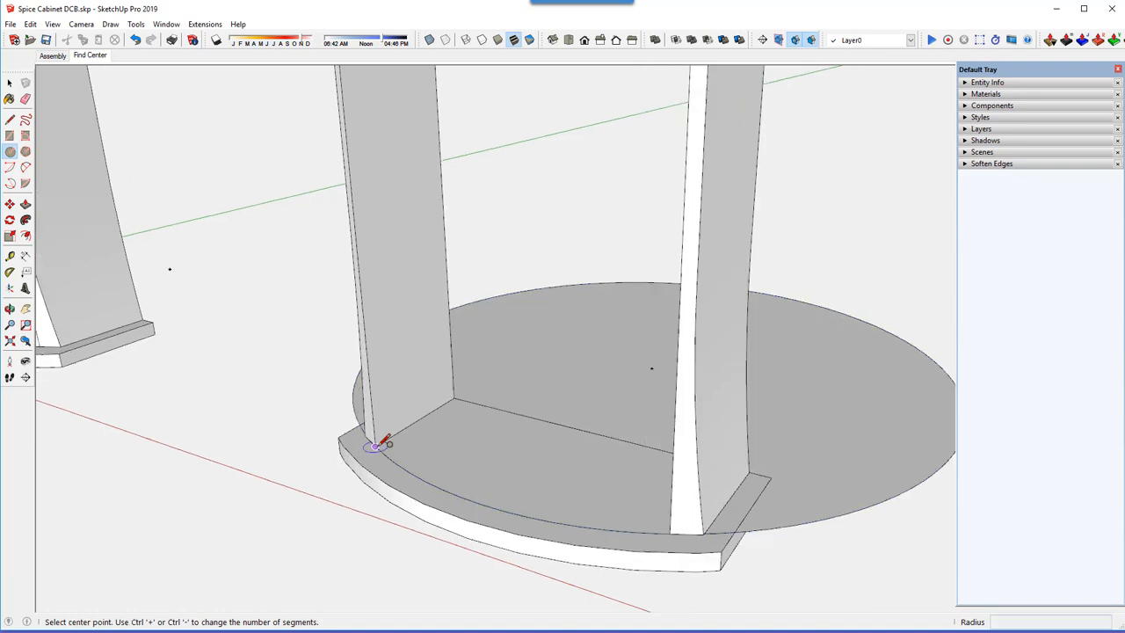
scroll(384, 441, "up", 5)
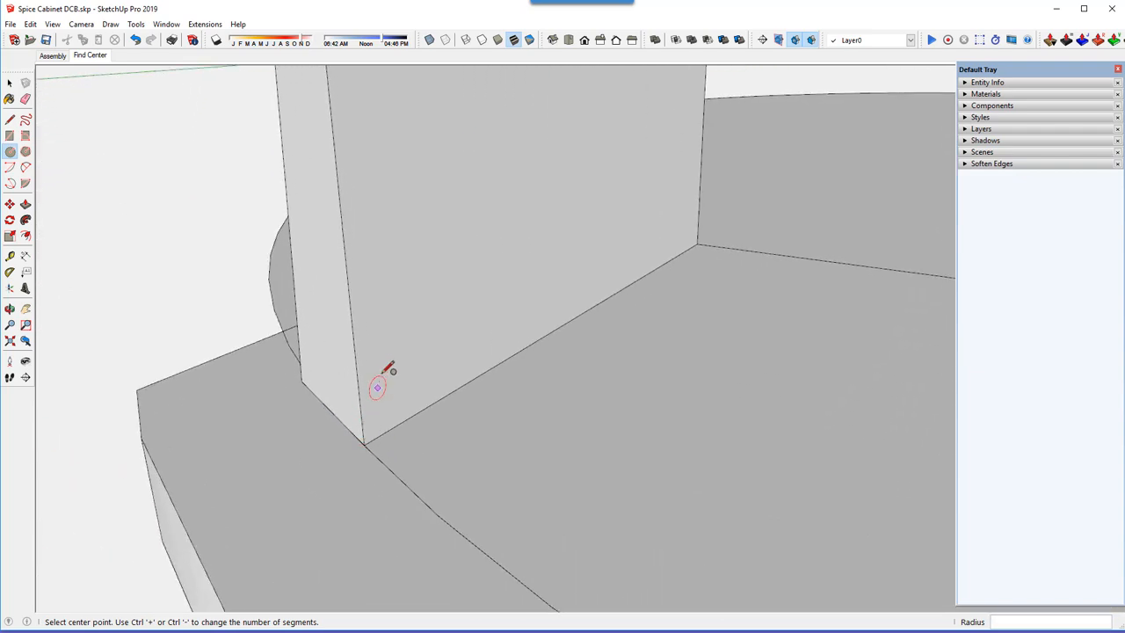
scroll(387, 368, "down", 3)
scroll(386, 367, "down", 5)
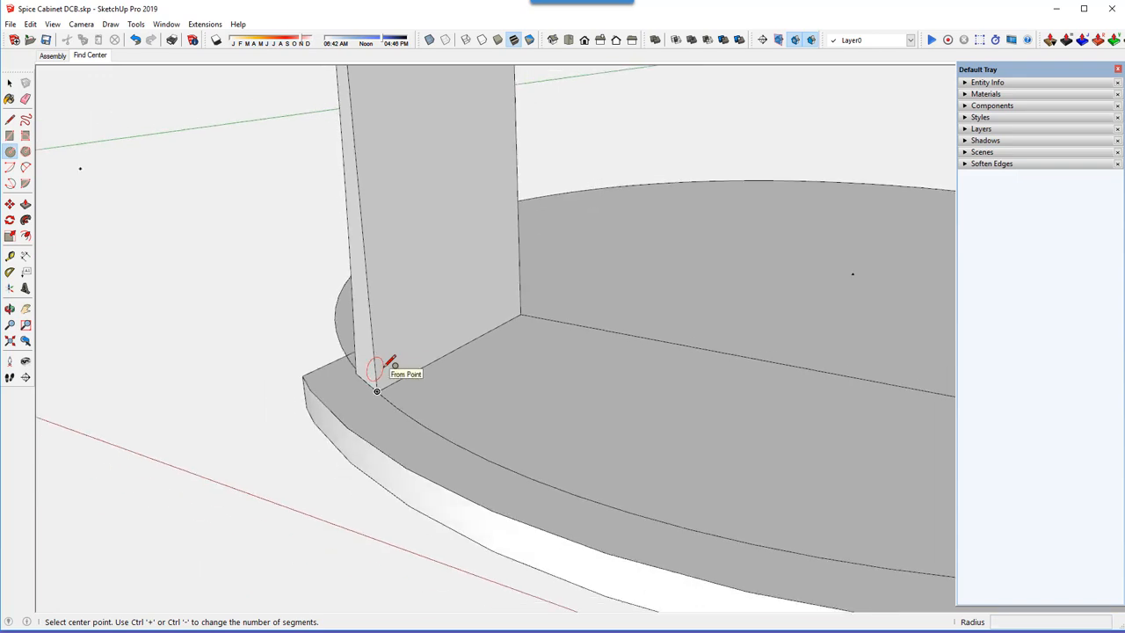
Draw lines from the circle's center to the inner front corners of the left and right side panels
mouse_move(431, 392)
middle_mouse_down()
mouse_move(427, 401)
mouse_move(431, 381)
middle_mouse_up()
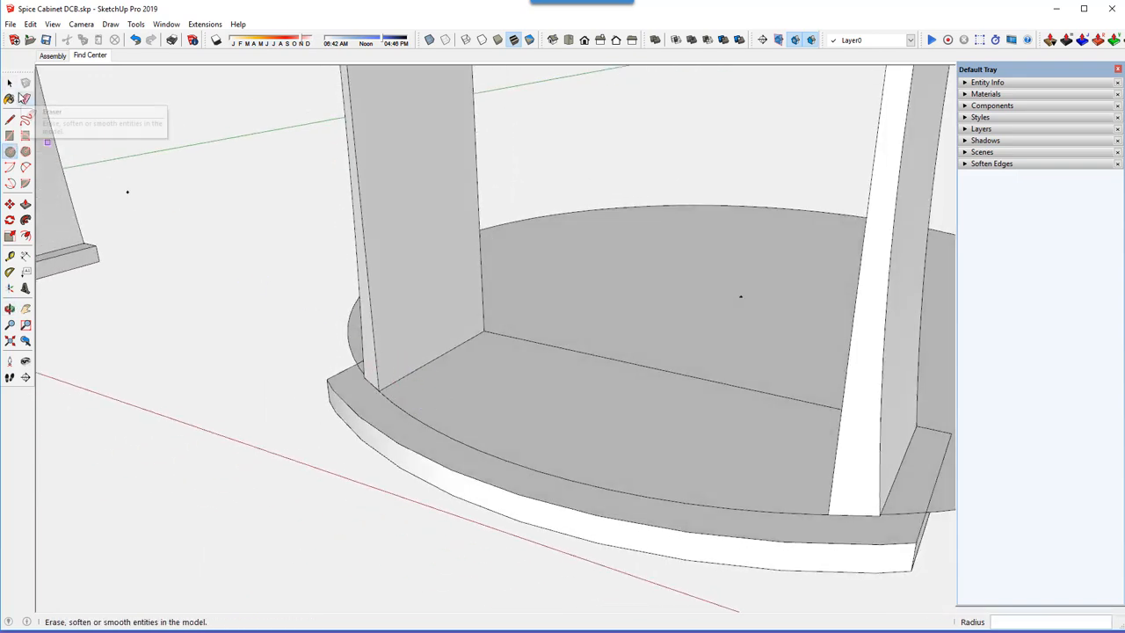
left_click(10, 119)
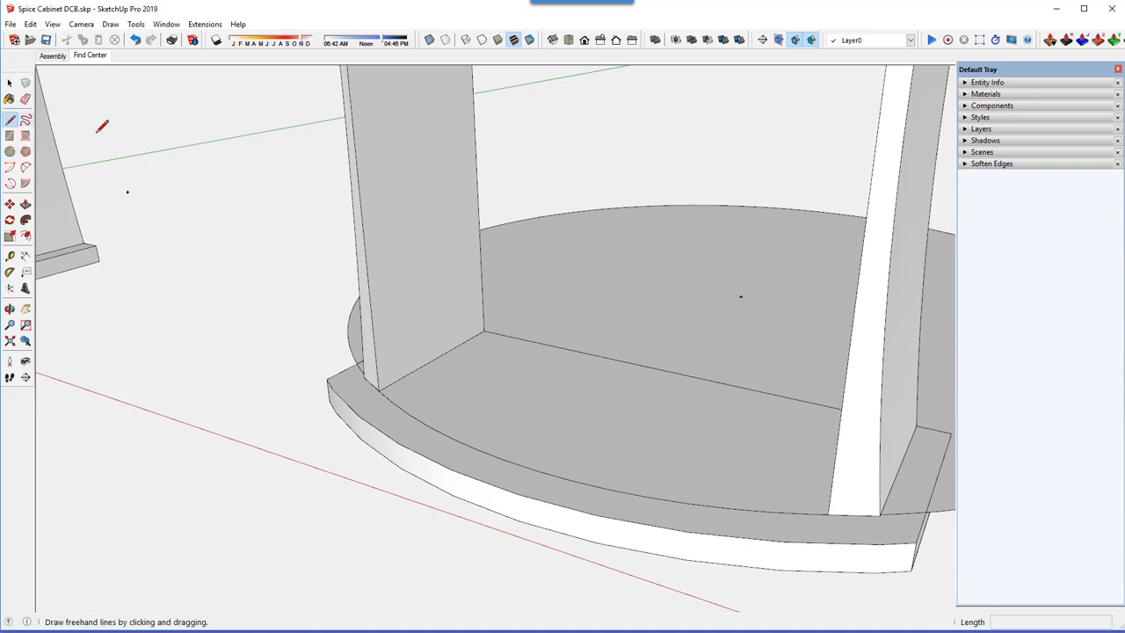
left_click(740, 297)
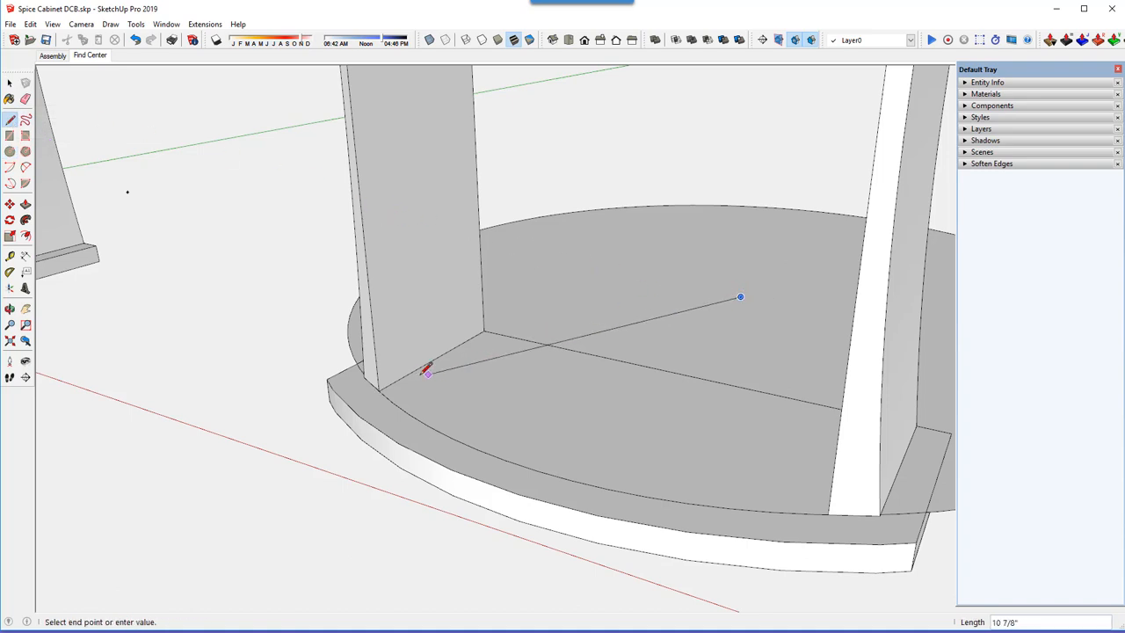
left_click(378, 391)
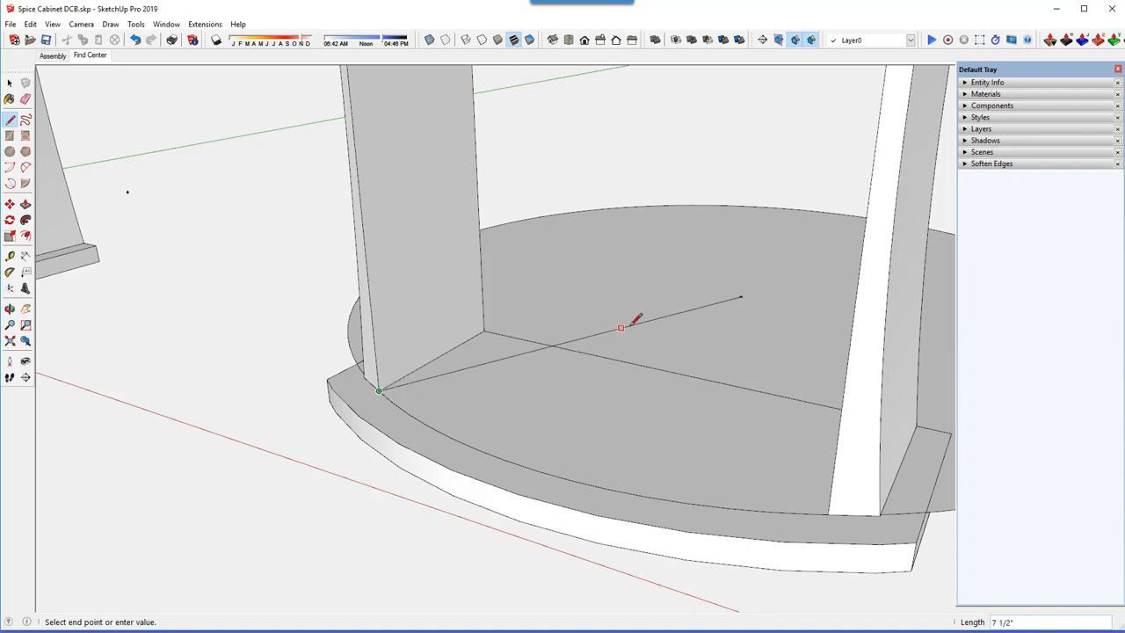
left_click(739, 297)
left_click(827, 513)
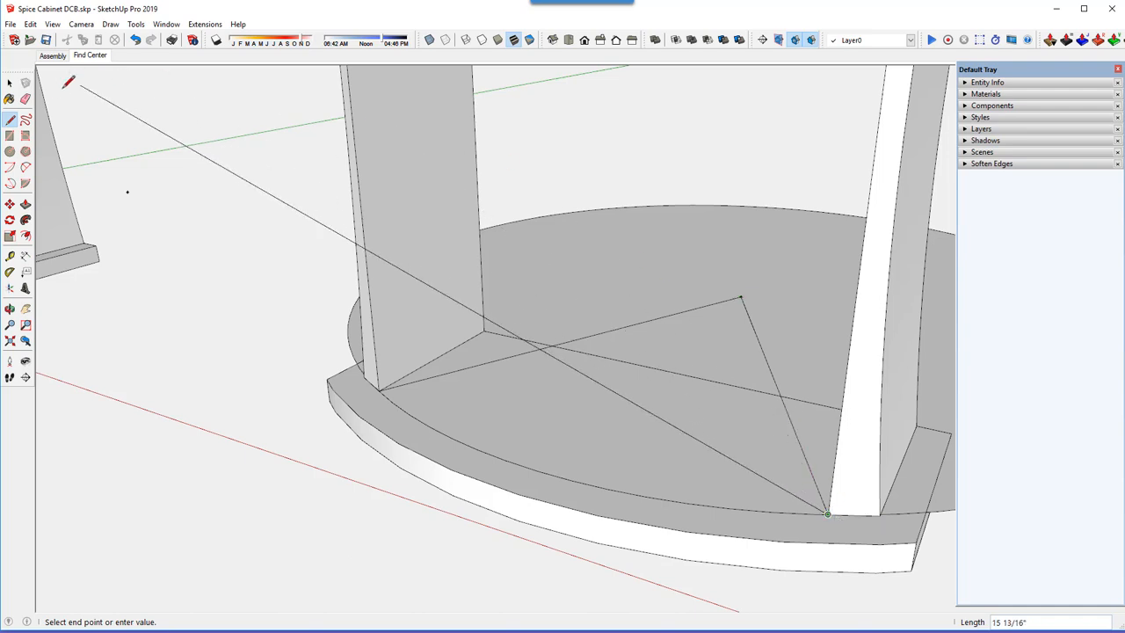
left_click(9, 82)
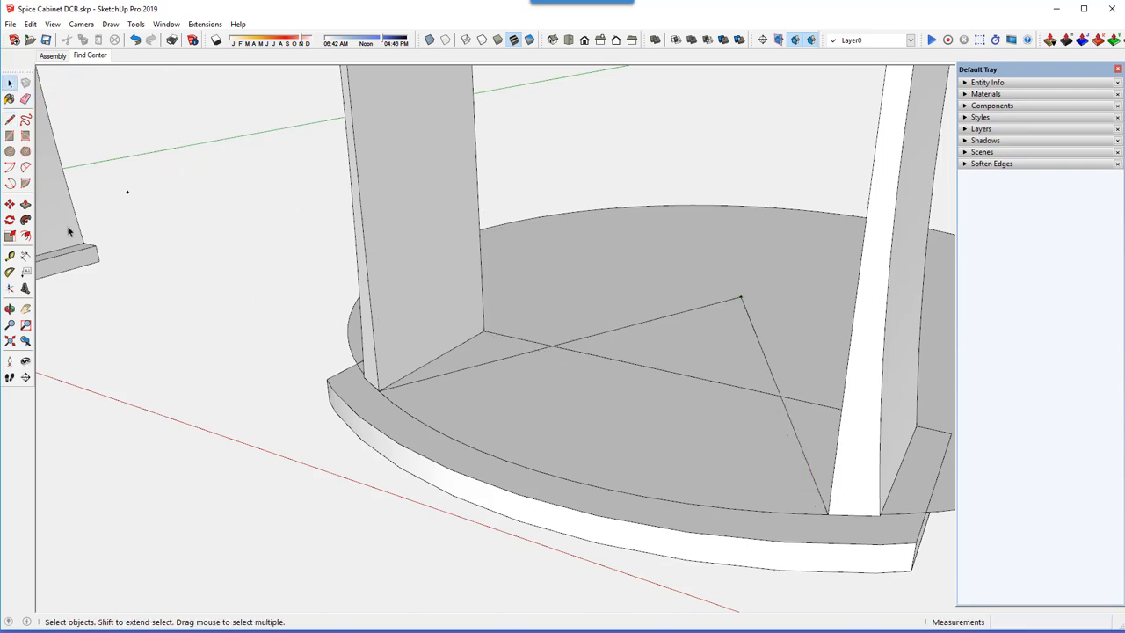
Connect the two side panels' inner front corners with a straight line and divide that line into equal segments
left_click(10, 119)
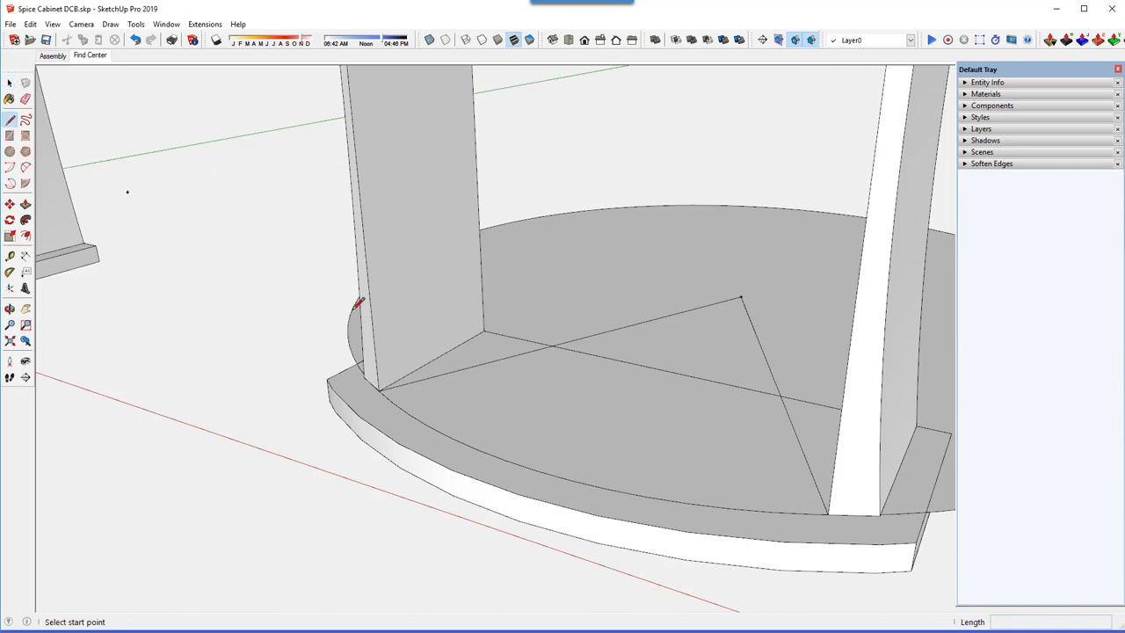
left_click(379, 390)
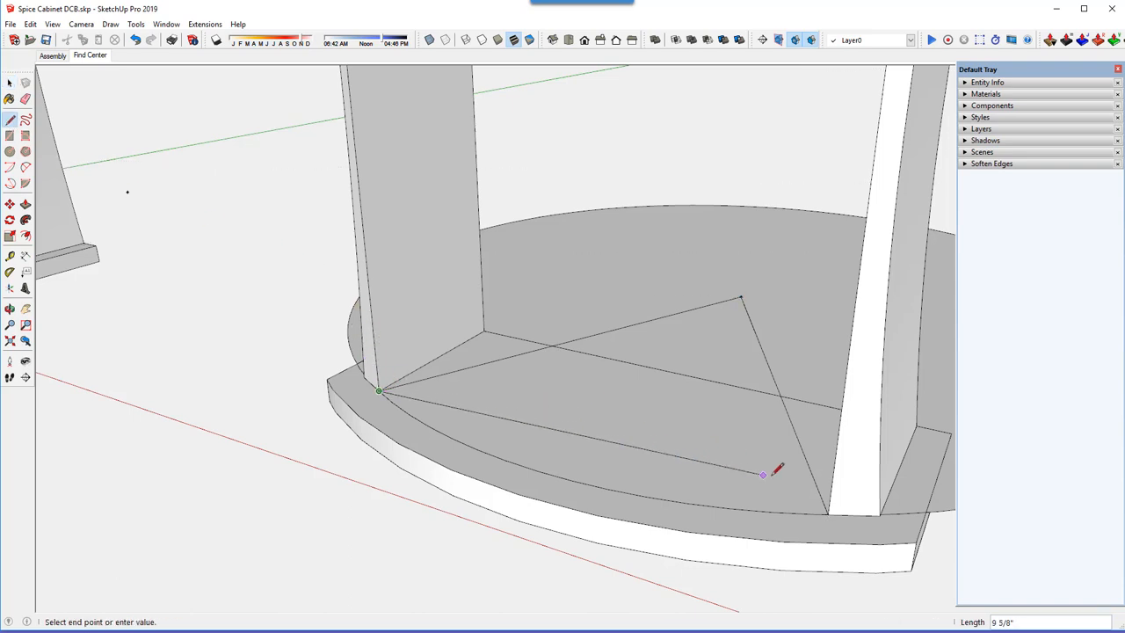
left_click(827, 509)
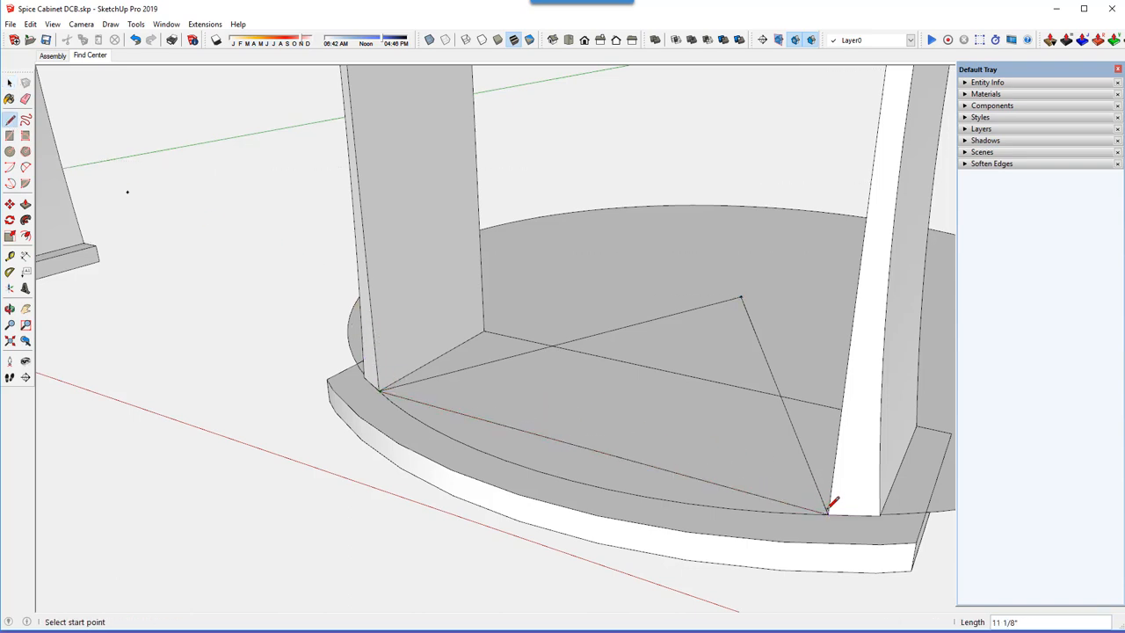
right_click(605, 457)
right_click(604, 454)
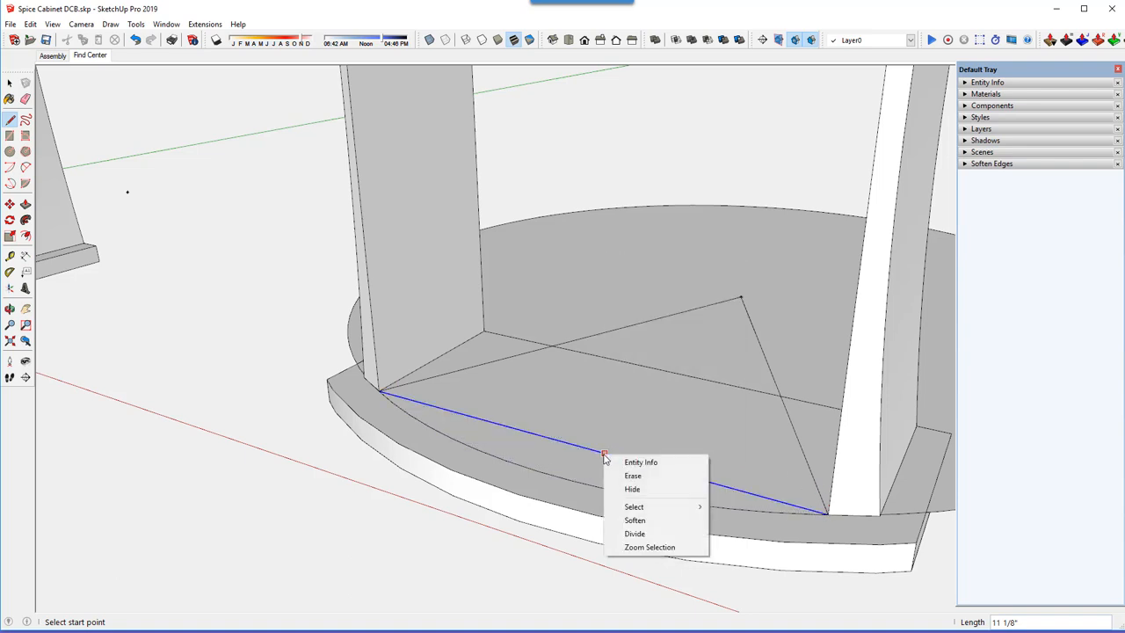
left_click(634, 533)
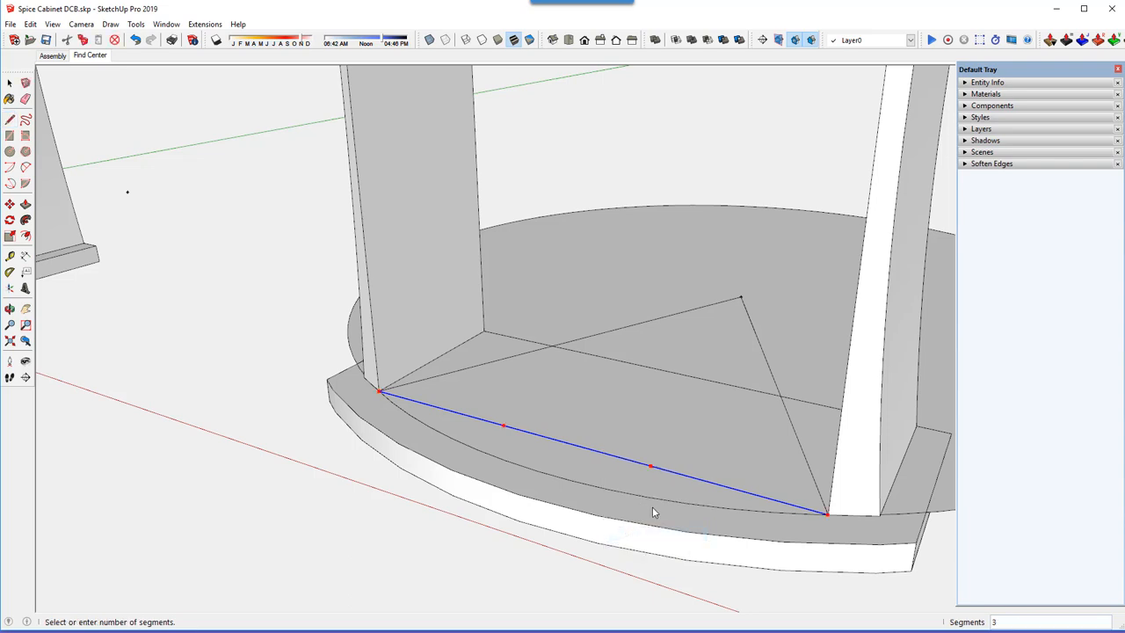
left_click(699, 534)
Draw lines from the circle's center to each of the four inner division points on the straight line between the side panels
key("l")
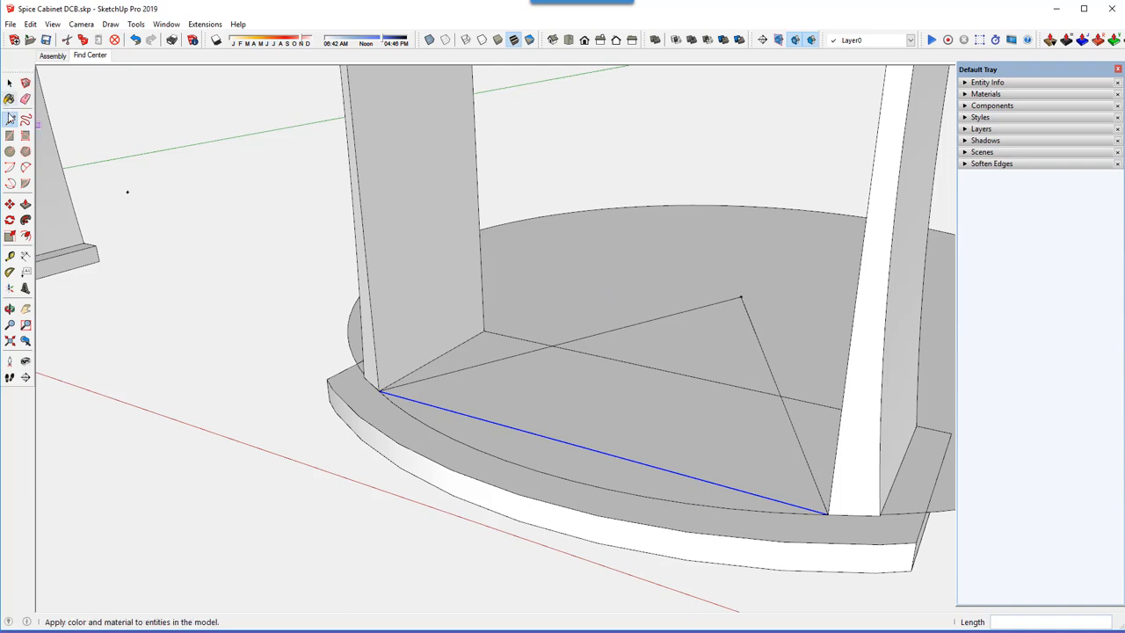
left_click(741, 297)
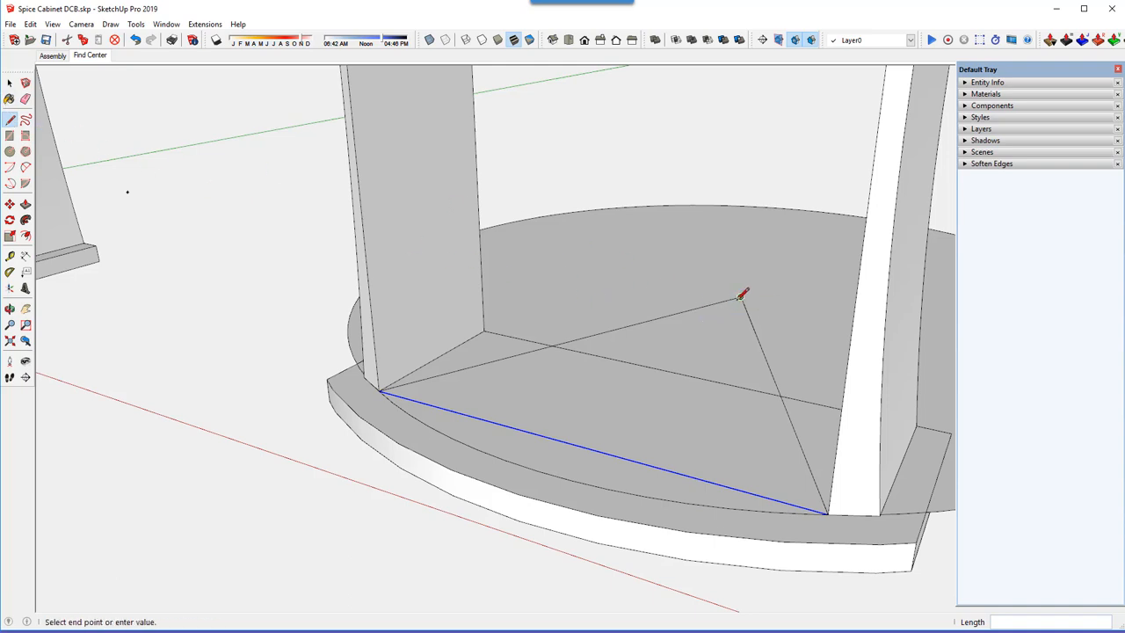
left_click(454, 411)
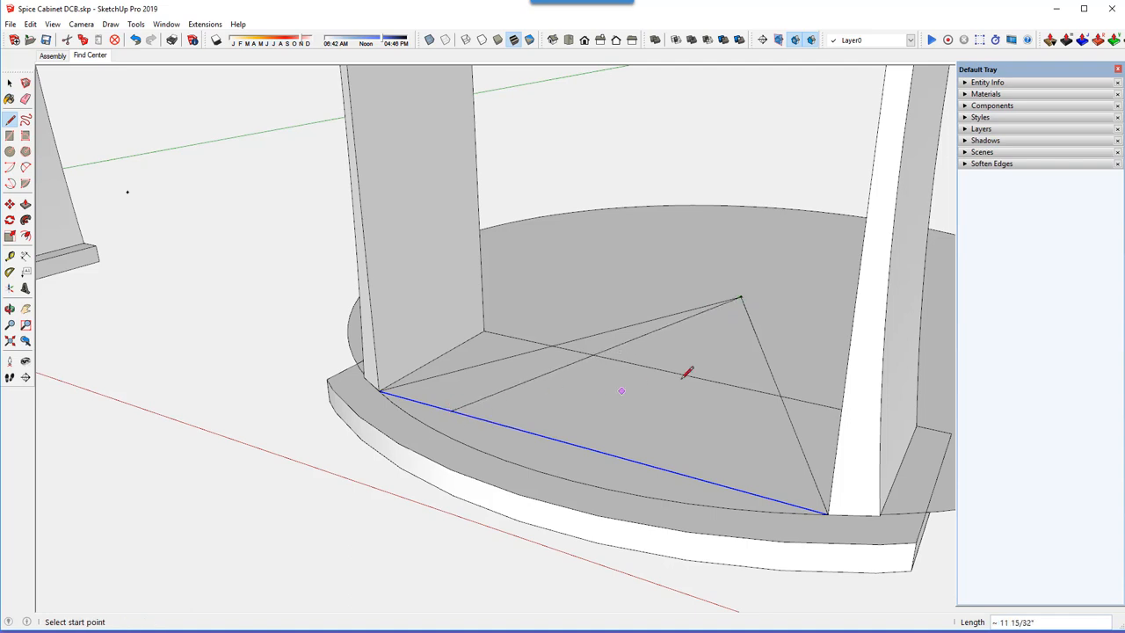
left_click(740, 297)
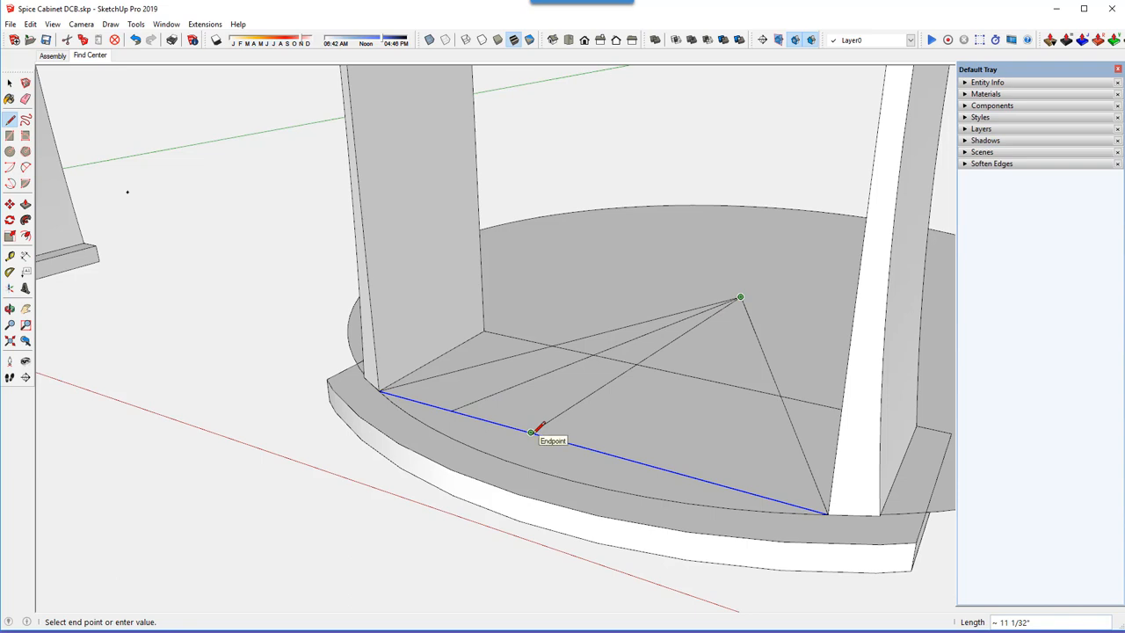
left_click(531, 431)
left_click(741, 297)
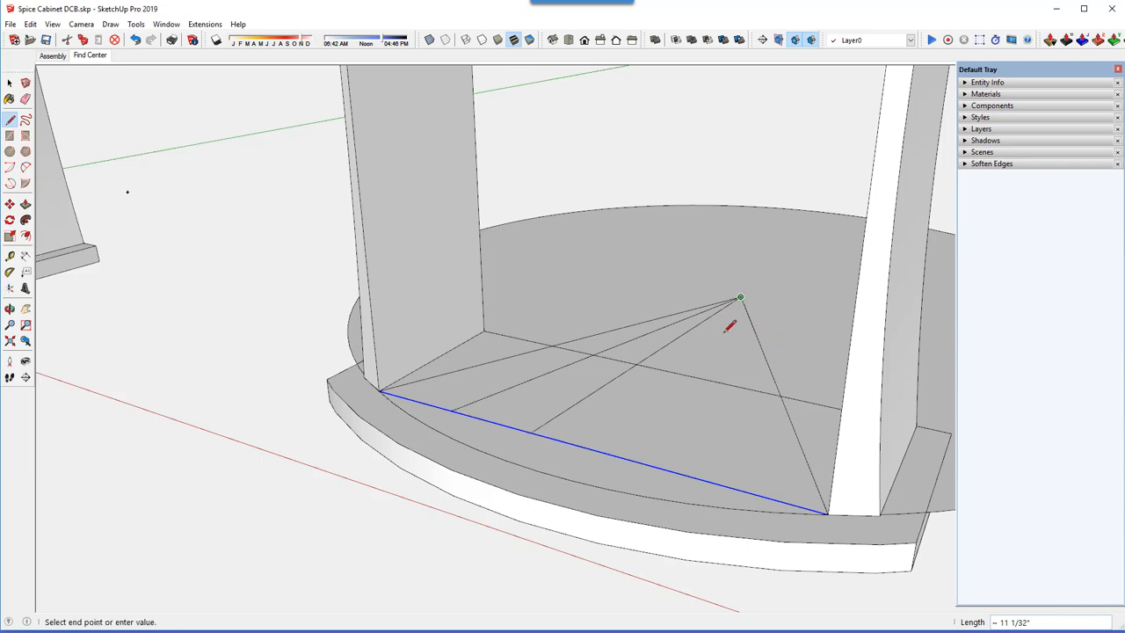
left_click(622, 456)
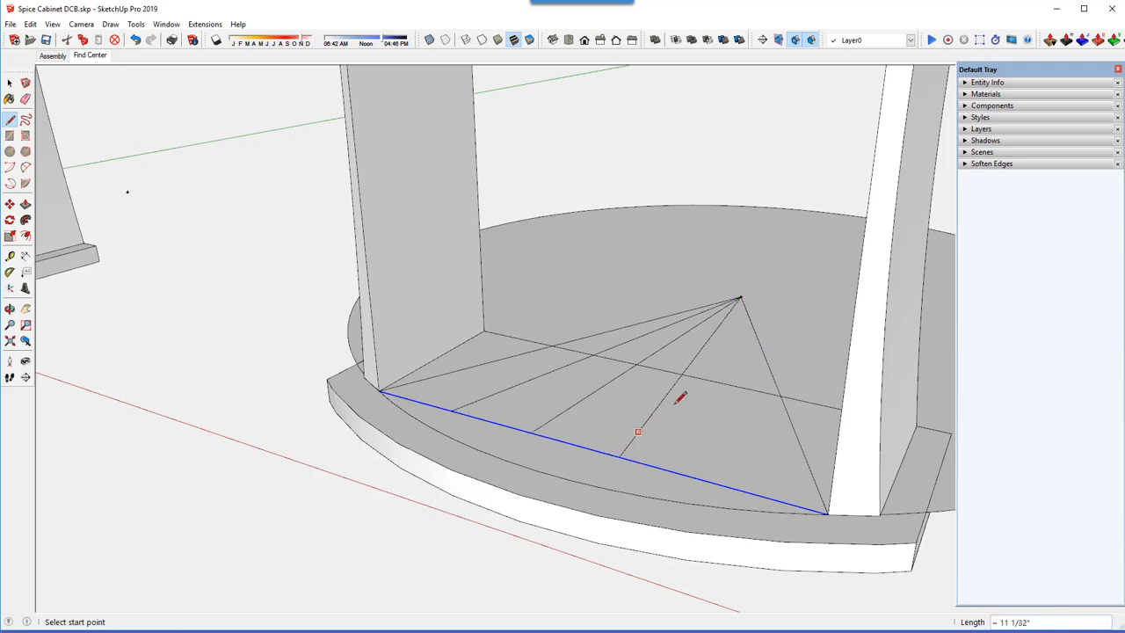
left_click(741, 297)
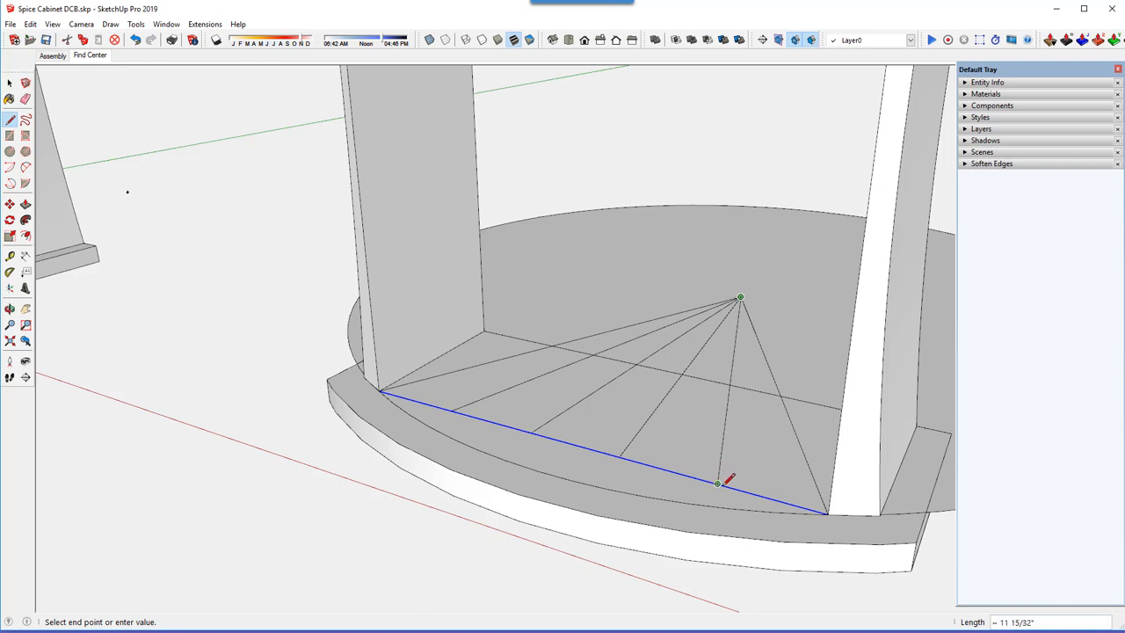
left_click(719, 483)
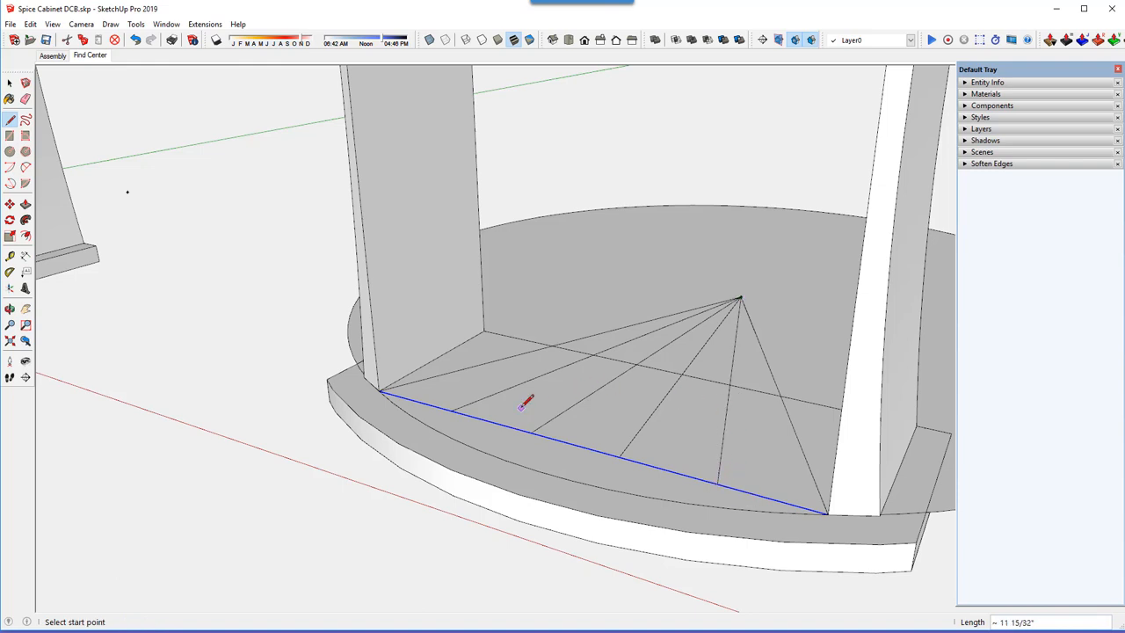
Delete the straight divided line and erase the part of the circle outside the front arc between the side panels
middle_click_drag(590, 404, 575, 423)
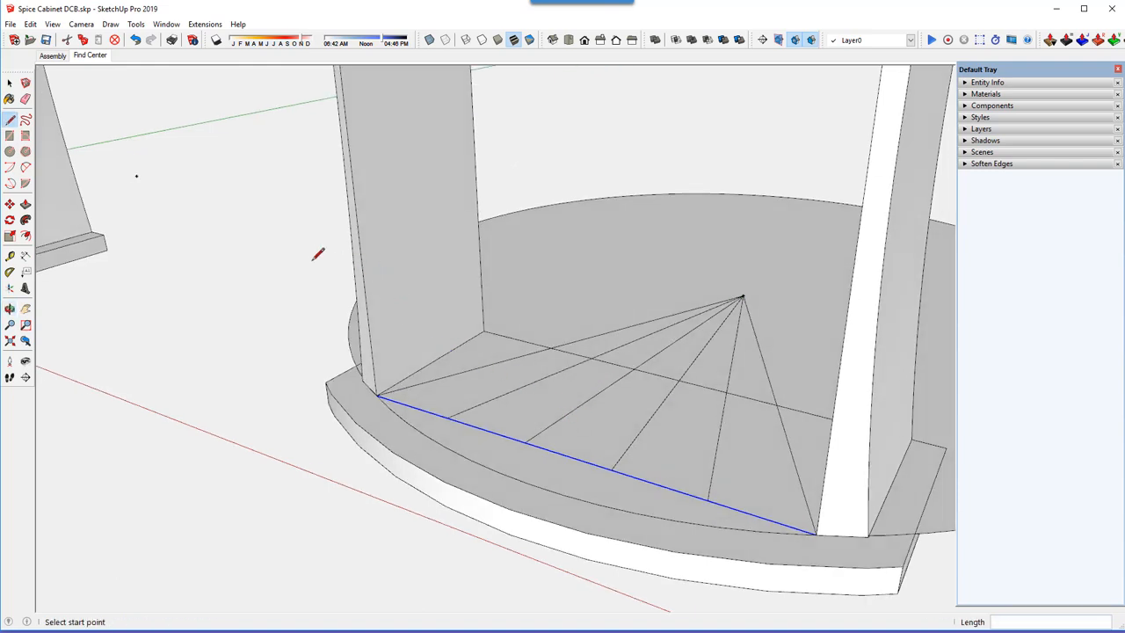
key("Delete")
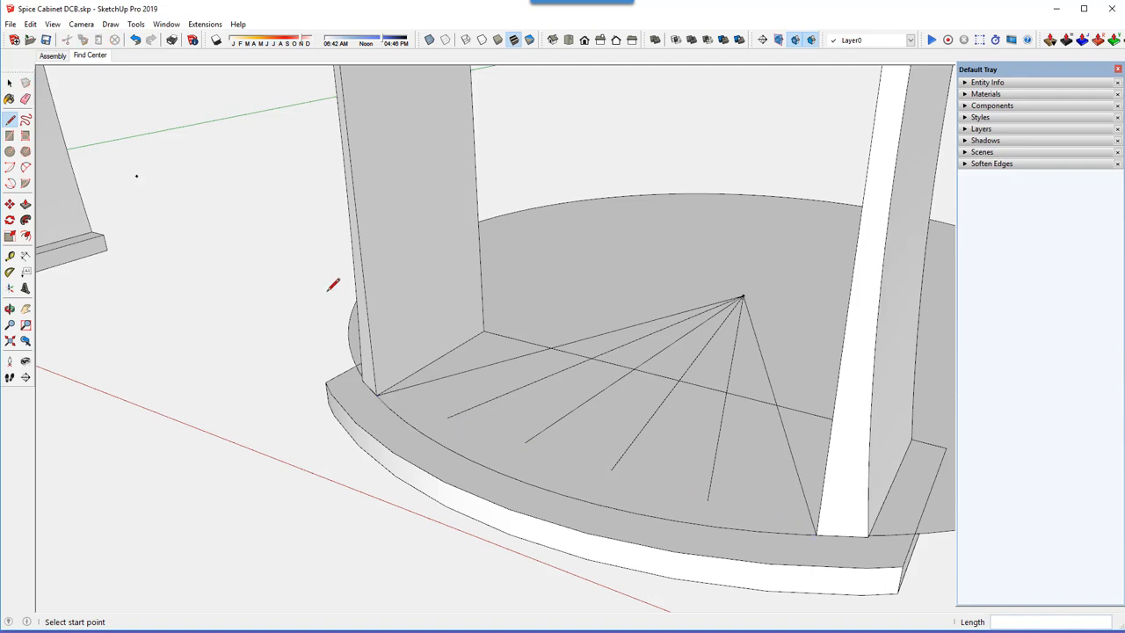
scroll(378, 230, "down", 1)
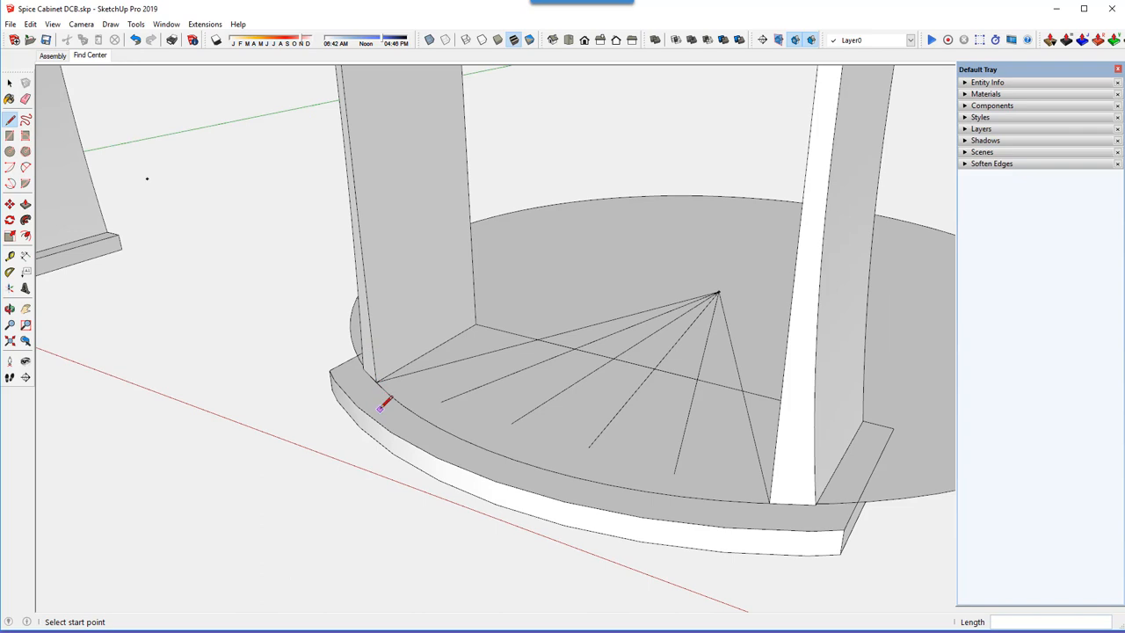
scroll(387, 408, "up", 1)
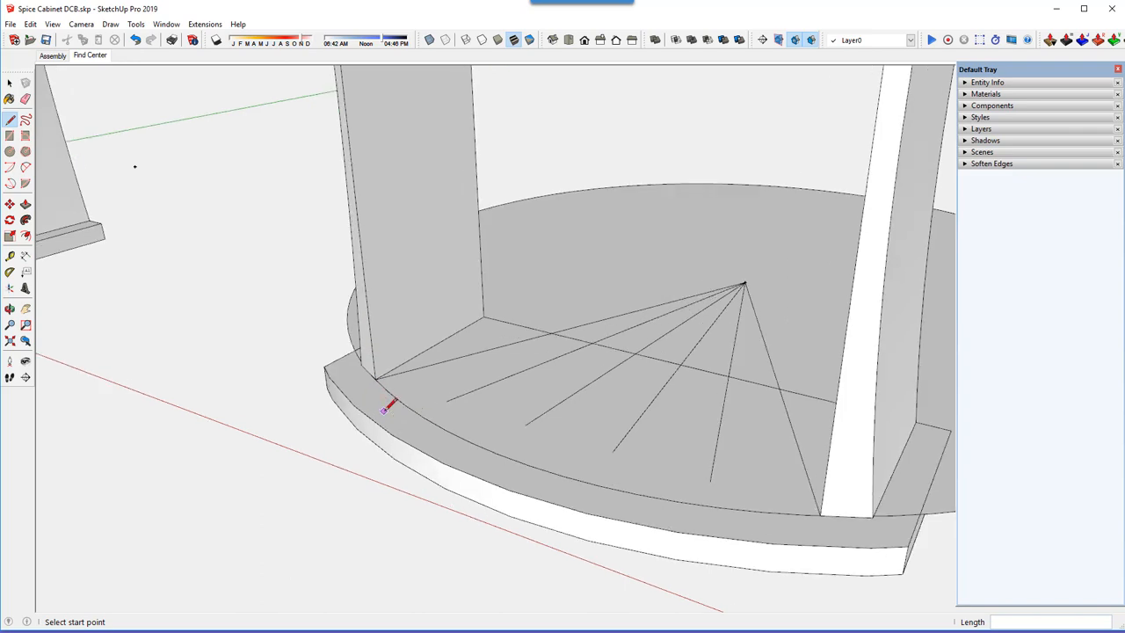
left_click(9, 82)
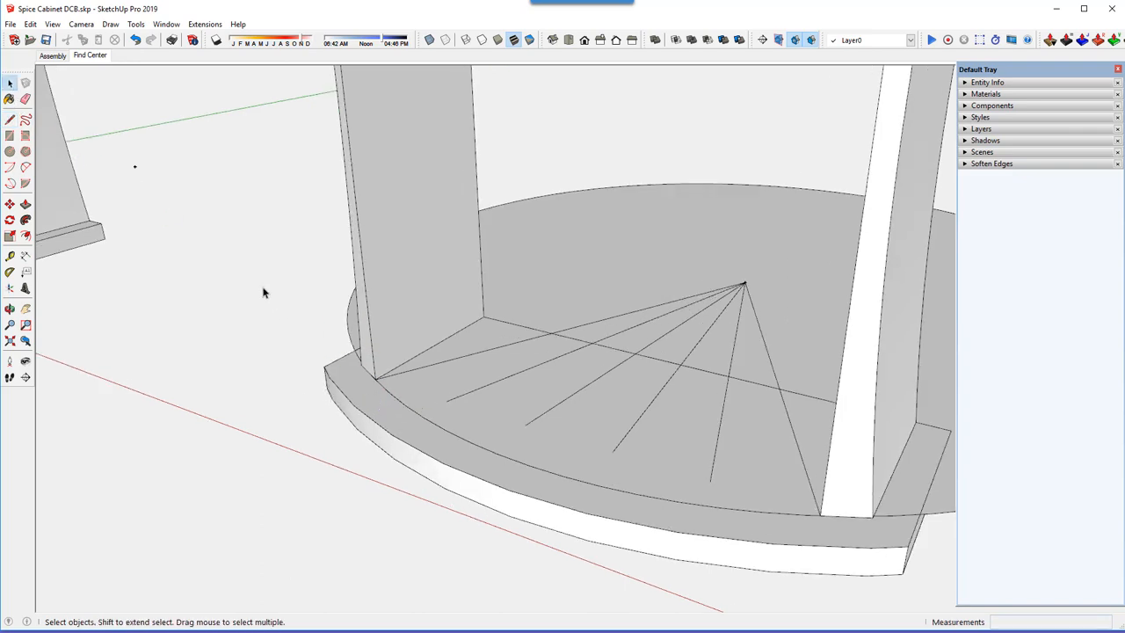
left_click(25, 98)
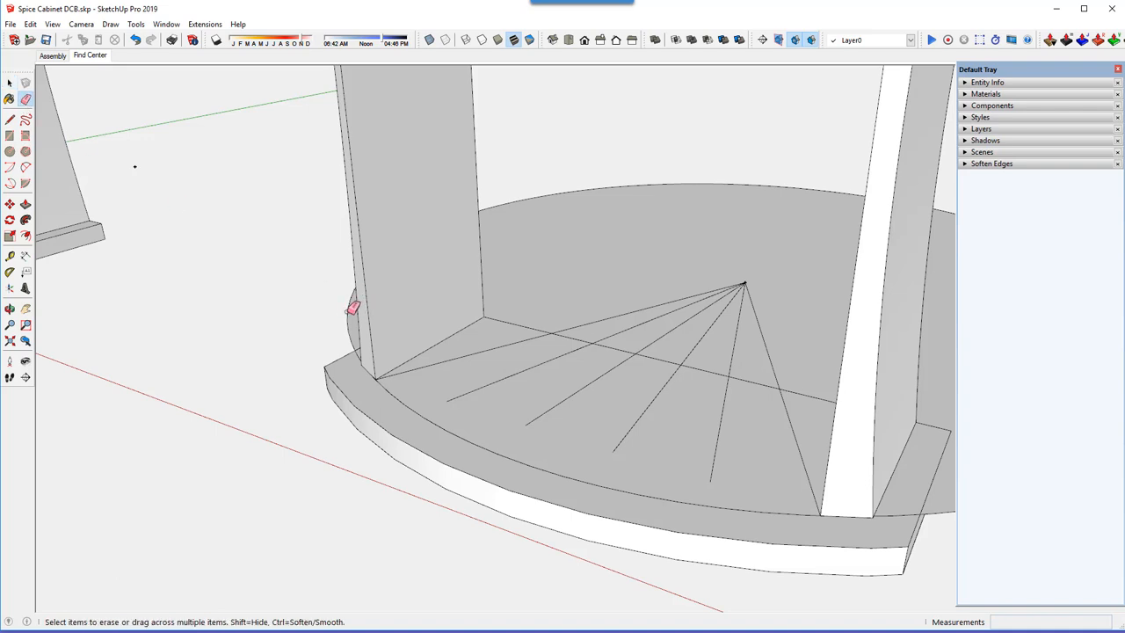
left_click(352, 308)
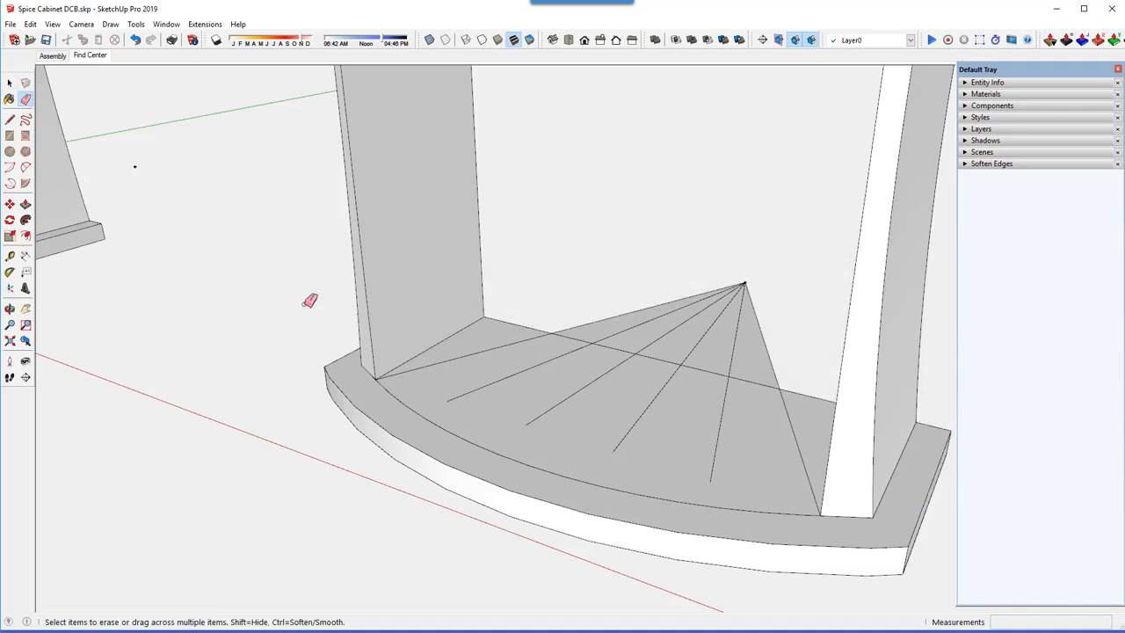
Offset the front arc between the side panels inward by 5/16"
left_click(9, 83)
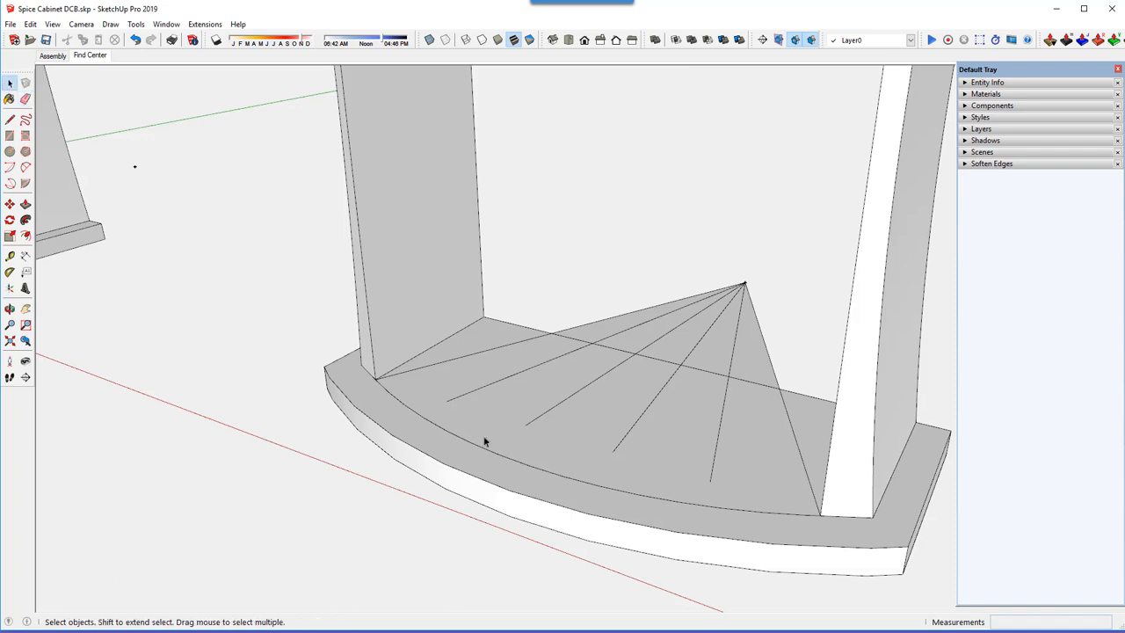
left_click(549, 475)
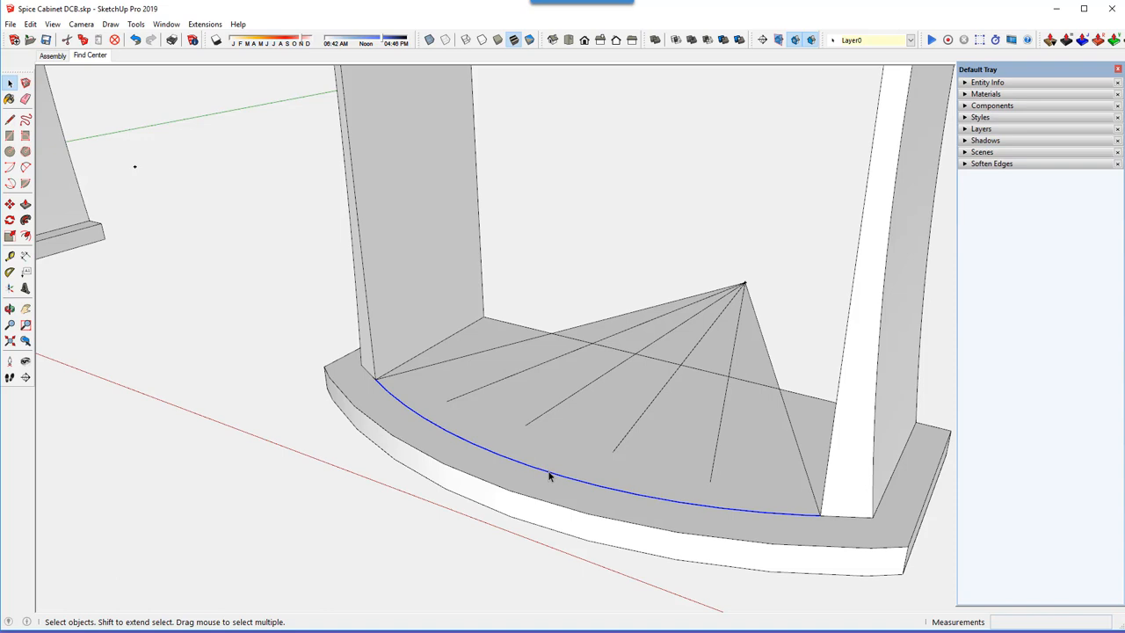
middle_click_drag(549, 475, 532, 501)
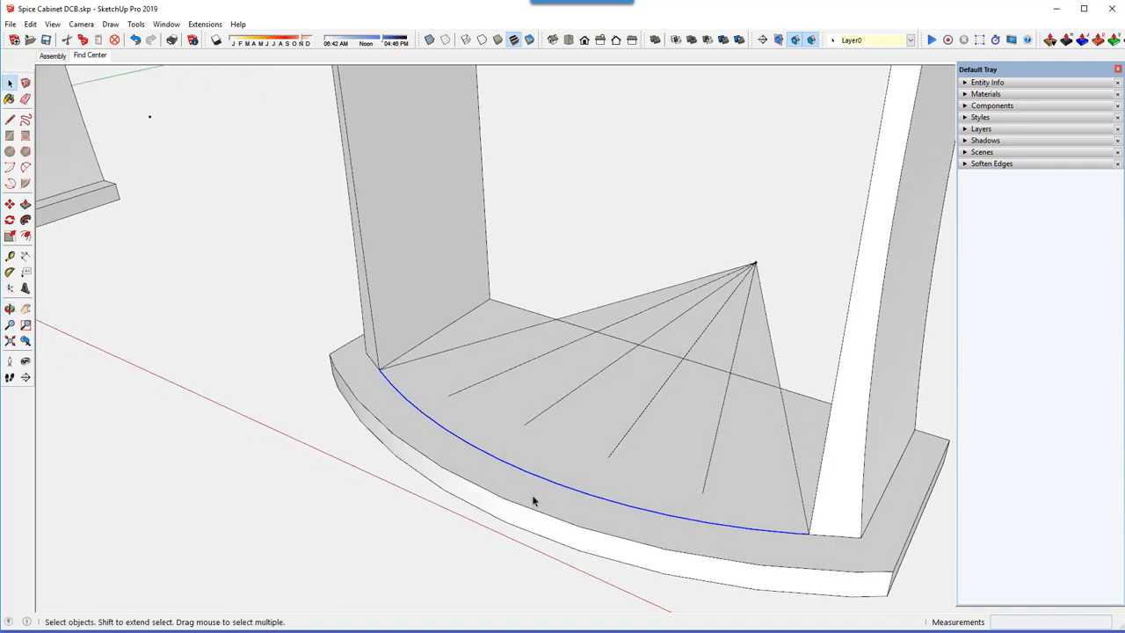
left_click(25, 236)
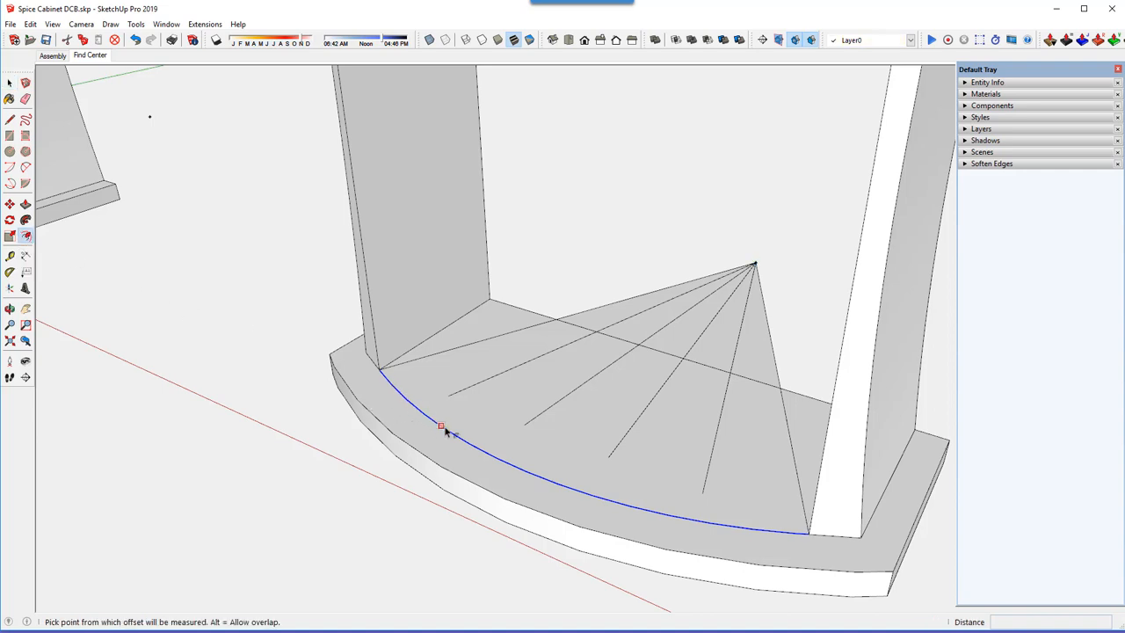
left_click(488, 452)
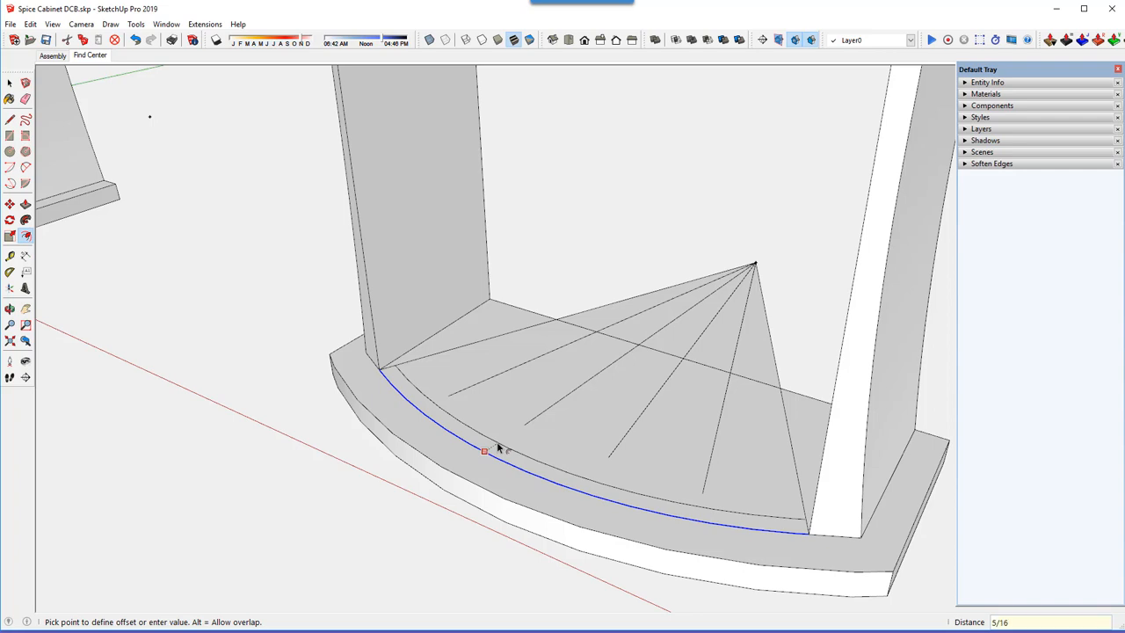
key("Return")
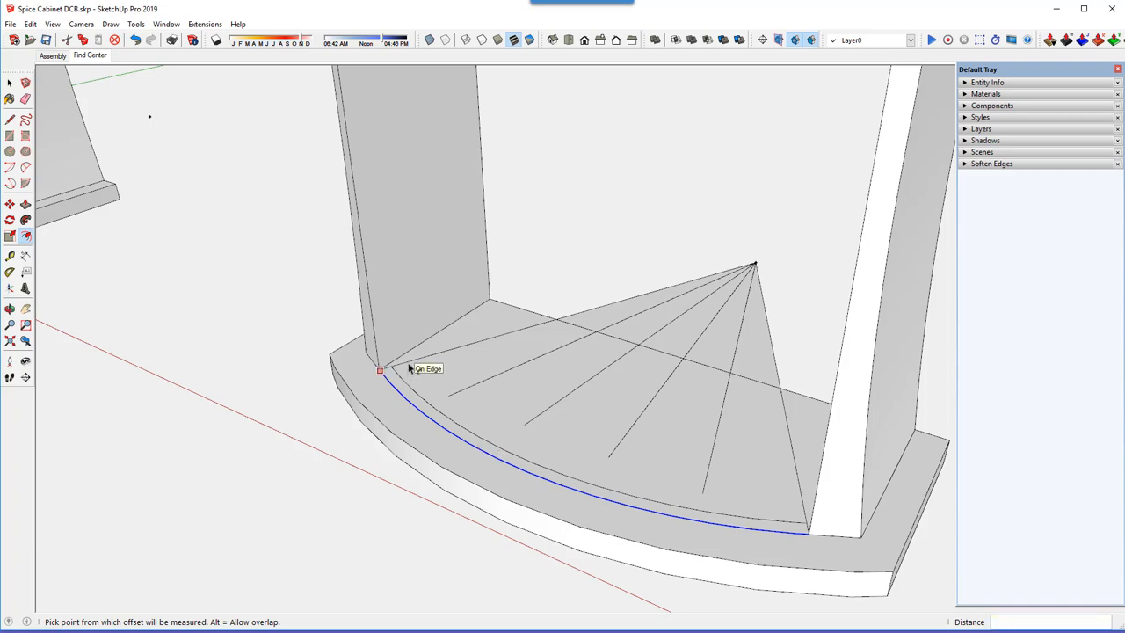
Create guide lines along the four intermediate radial lines so they extend across both arcs
scroll(408, 369, "up", 4)
scroll(409, 369, "up", 3)
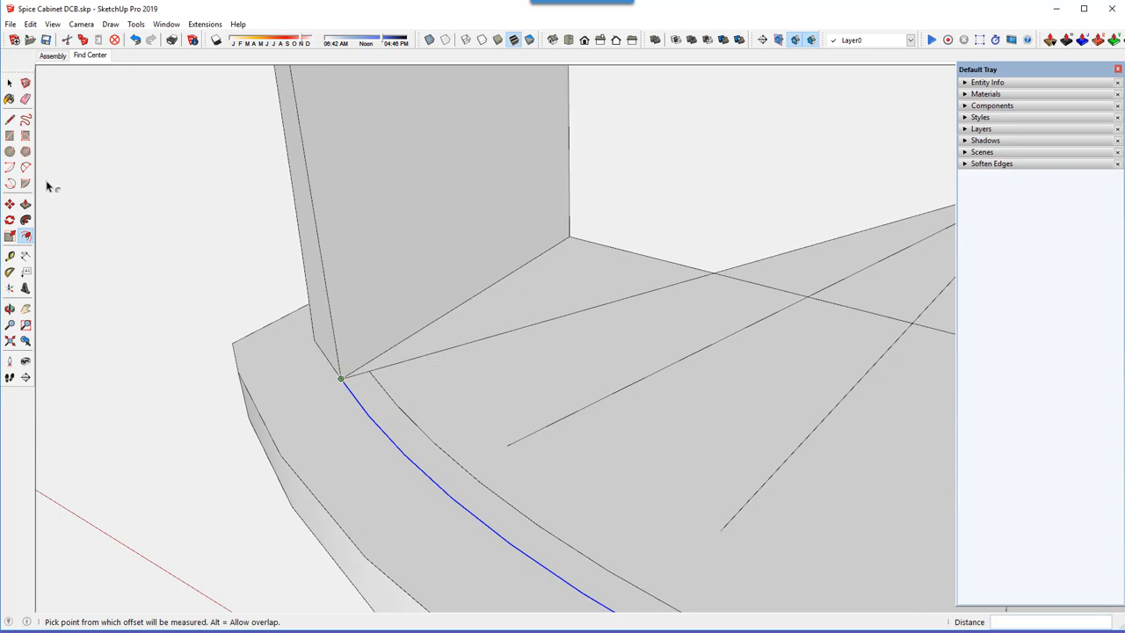
left_click(9, 256)
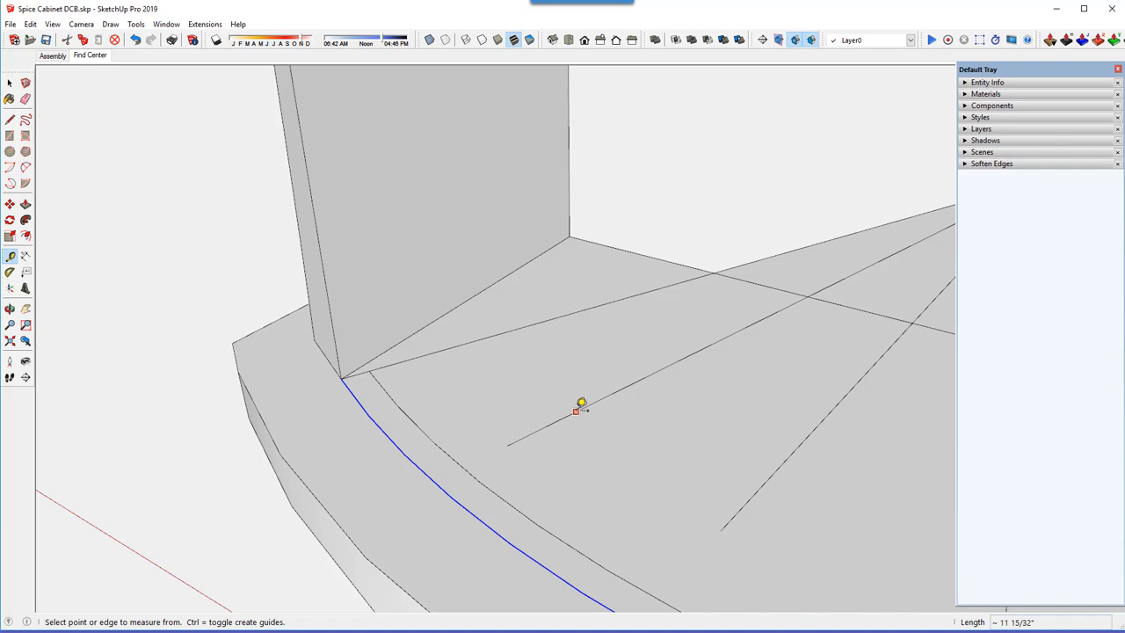
left_click(770, 472)
left_click(770, 472)
scroll(490, 372, "down", 3)
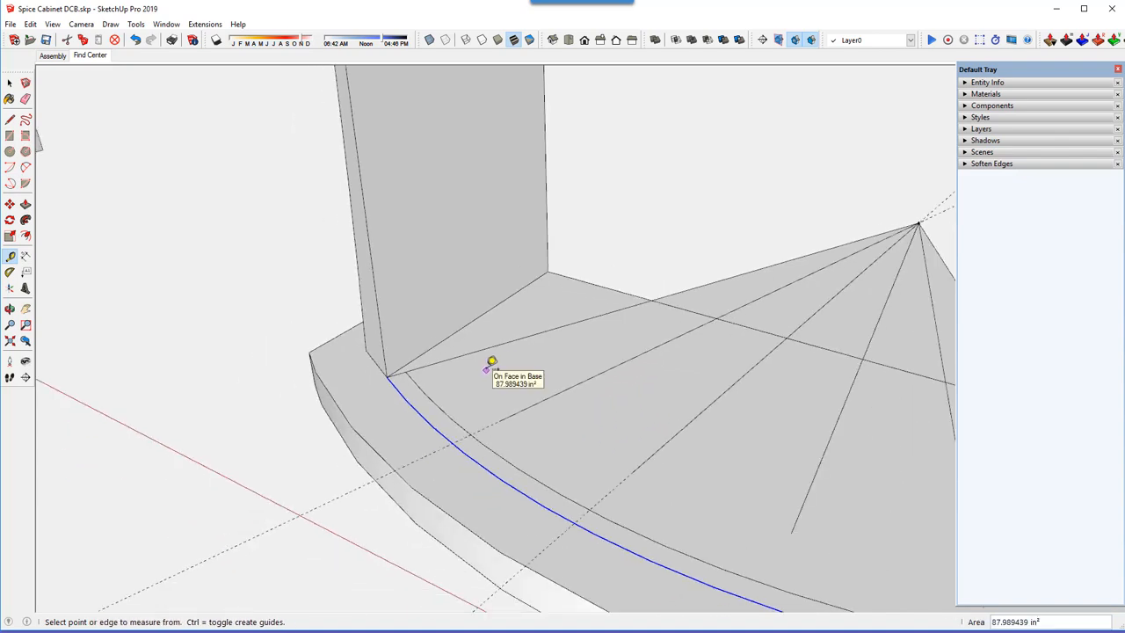
scroll(492, 364, "down", 1)
double_click(751, 449)
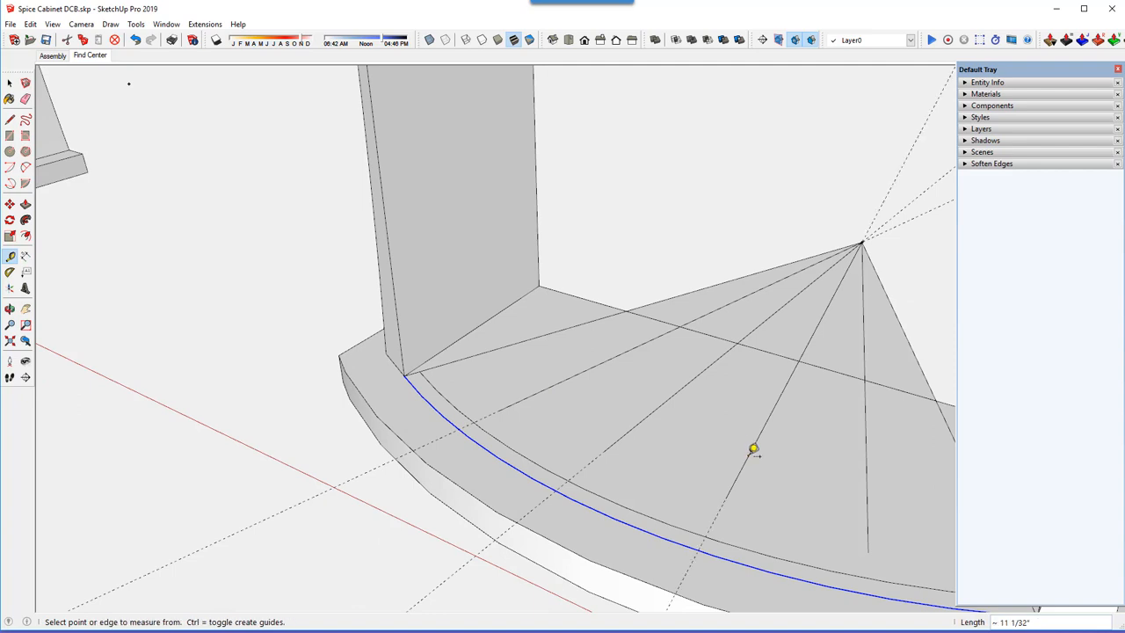
double_click(868, 494)
Draw a line between the inner and outer arcs along the guide nearest the left side panel
scroll(452, 363, "up", 2)
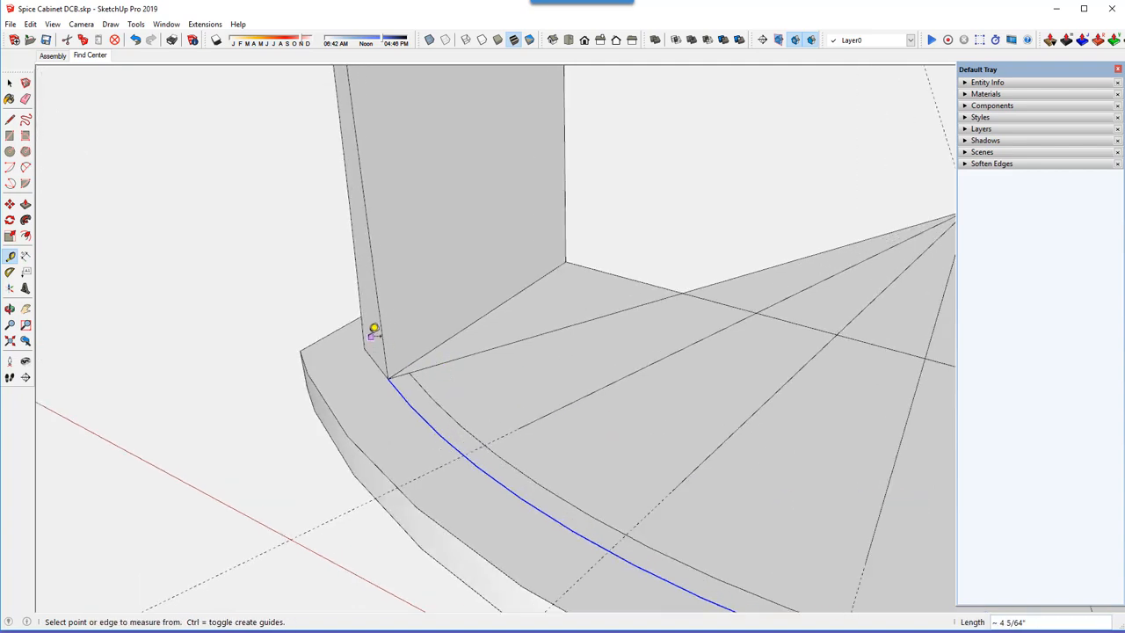
scroll(376, 329, "up", 3)
scroll(779, 407, "down", 1)
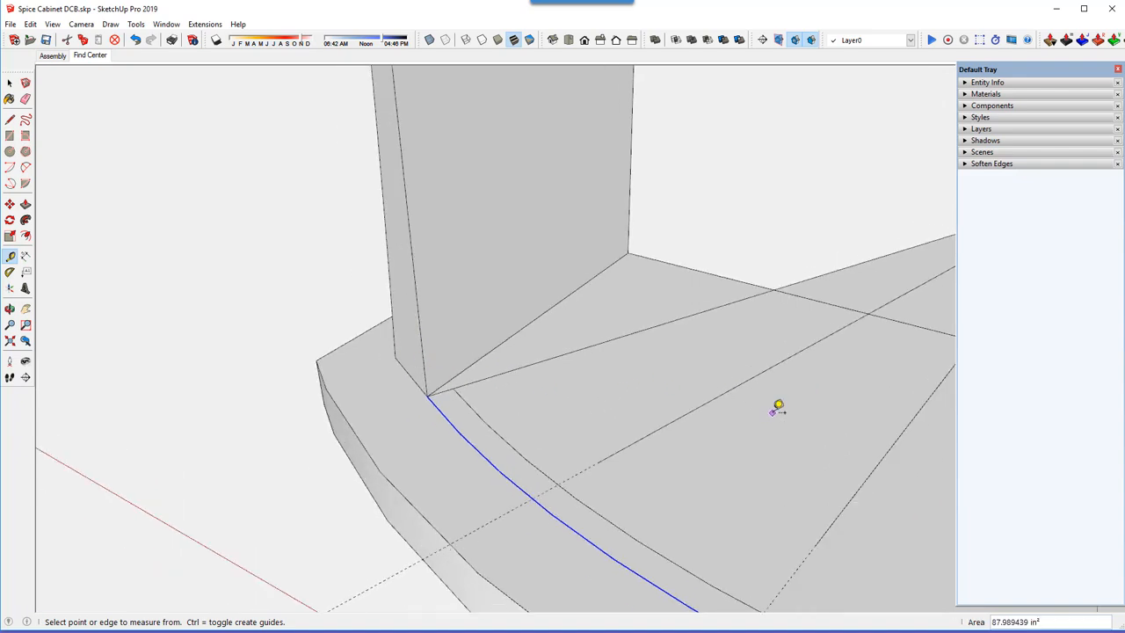
scroll(527, 380, "up", 1)
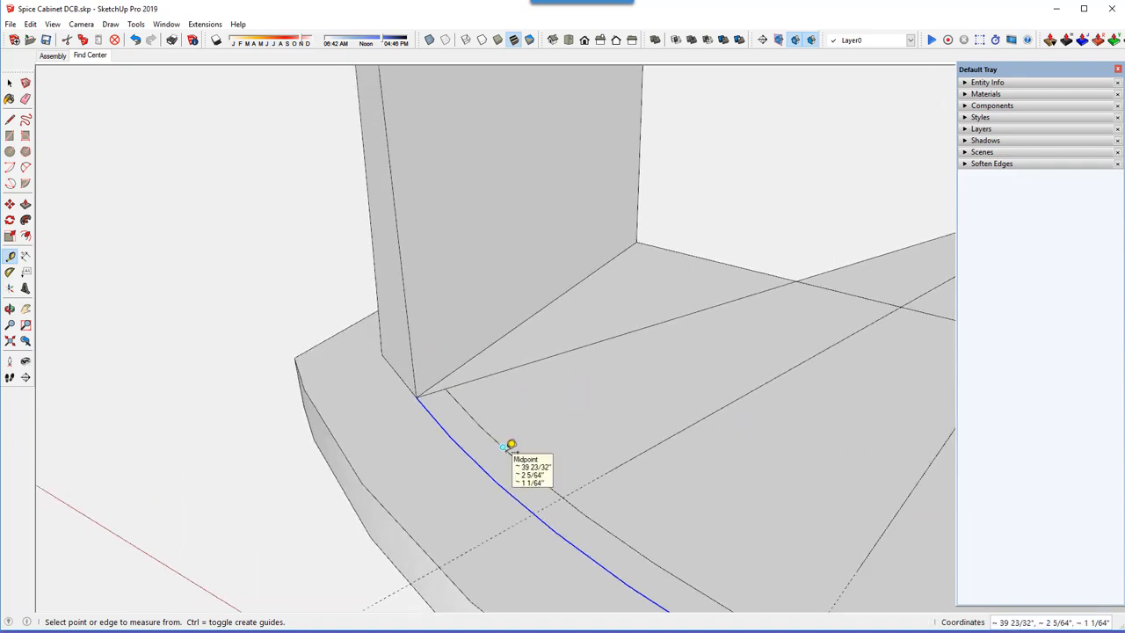
left_click(11, 119)
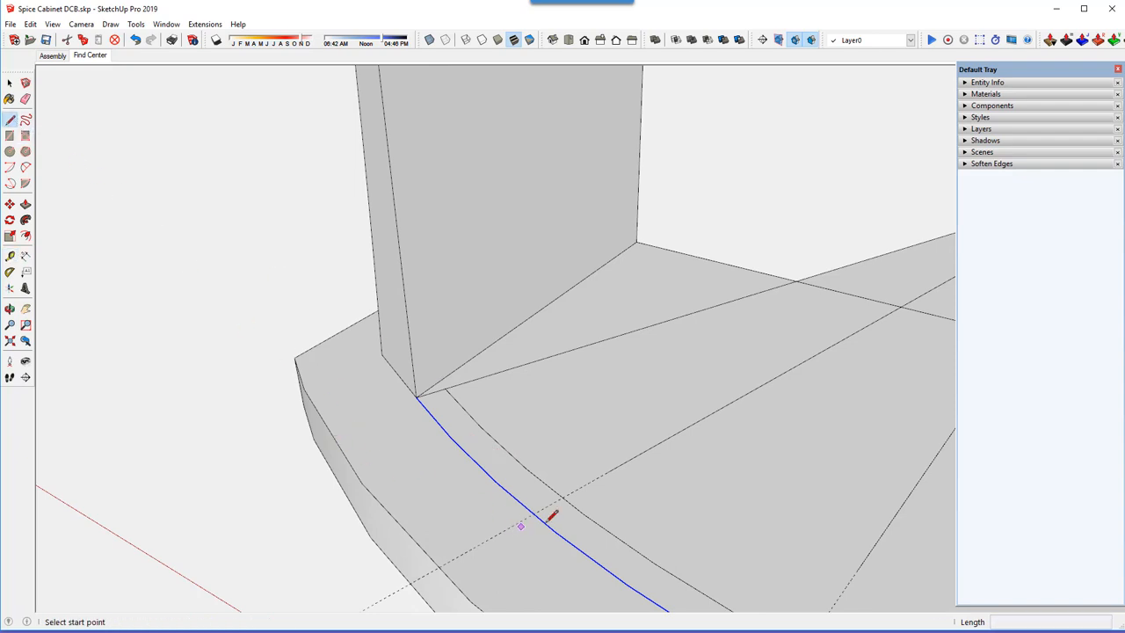
scroll(559, 515, "up", 2)
scroll(558, 518, "up", 1)
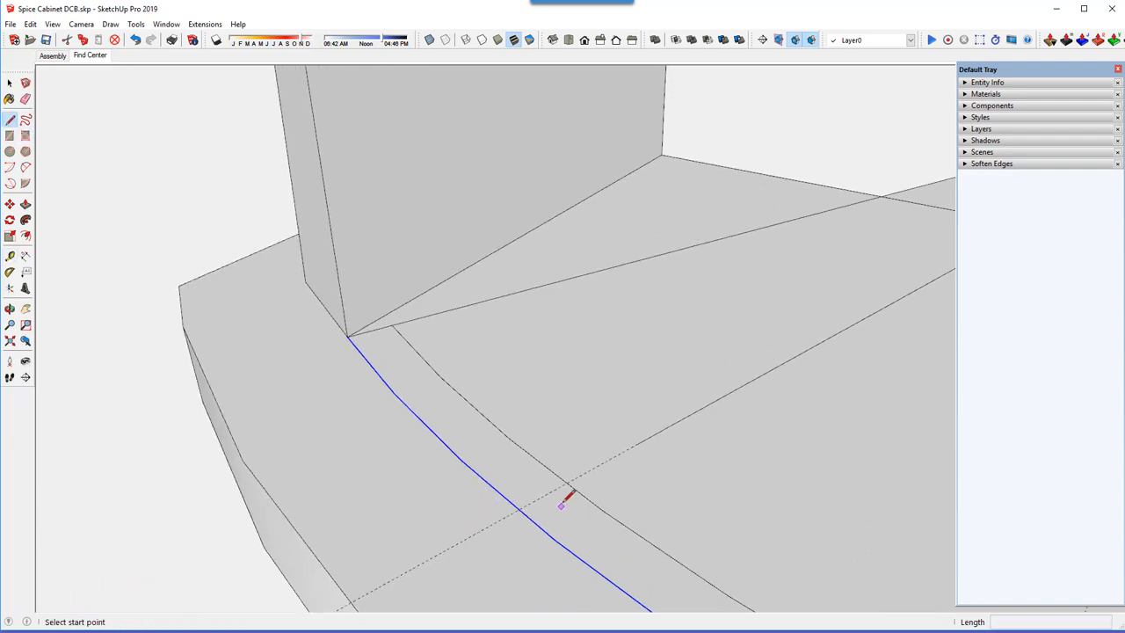
left_click(566, 482)
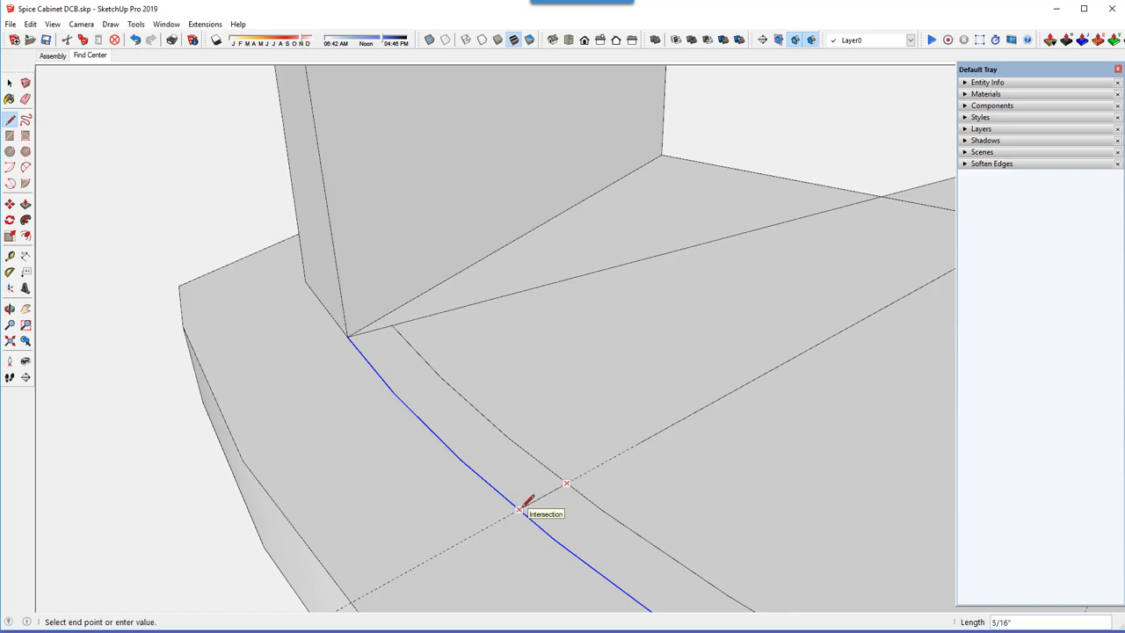
left_click(519, 509)
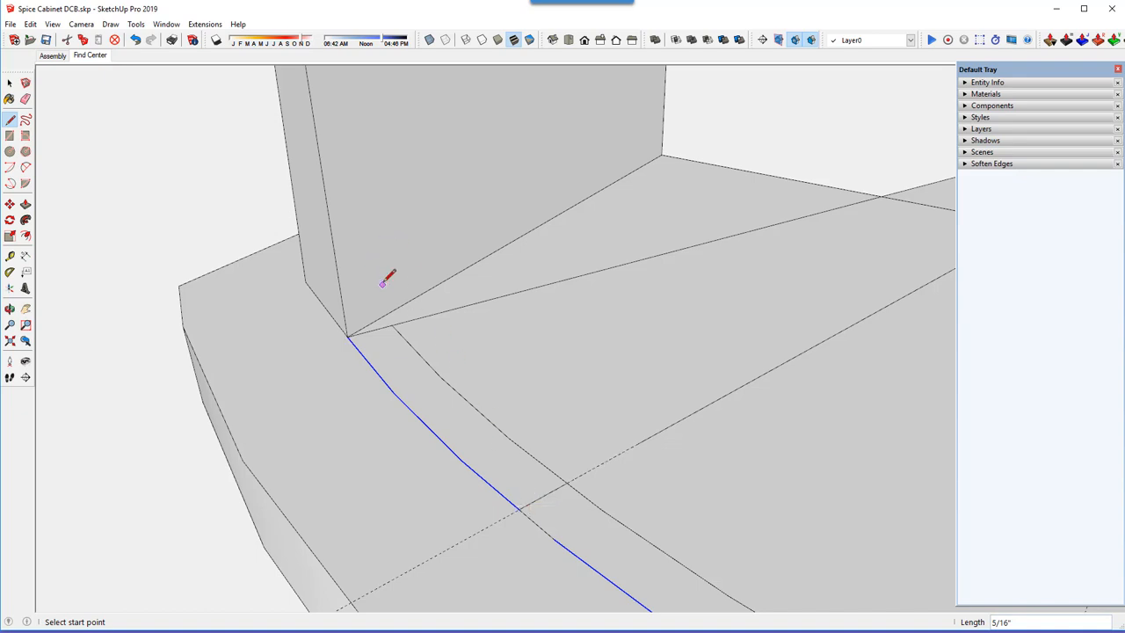
Erase the radial line between the arcs at the left side panel and close that end with lines from the inner arc to the panel's corner
left_click(25, 99)
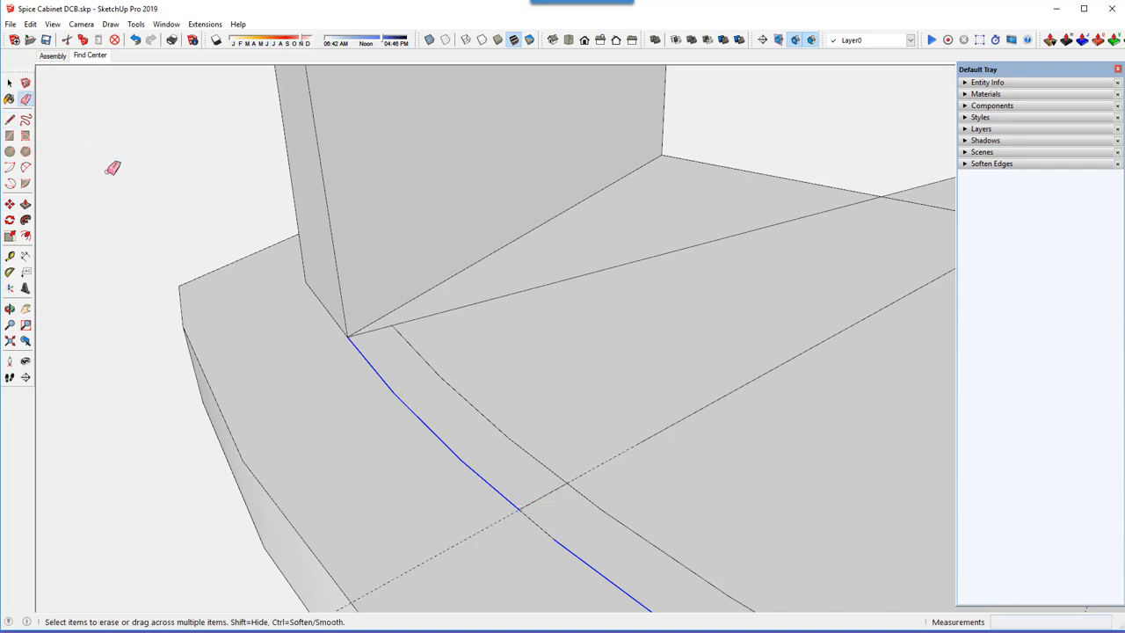
left_click(372, 328)
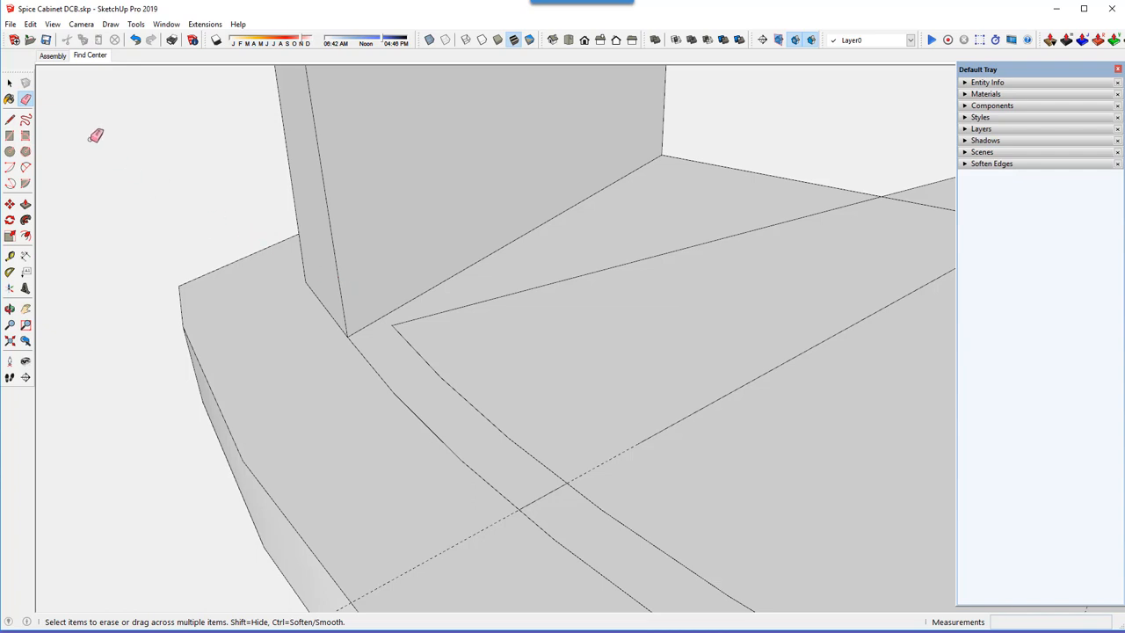
left_click(10, 120)
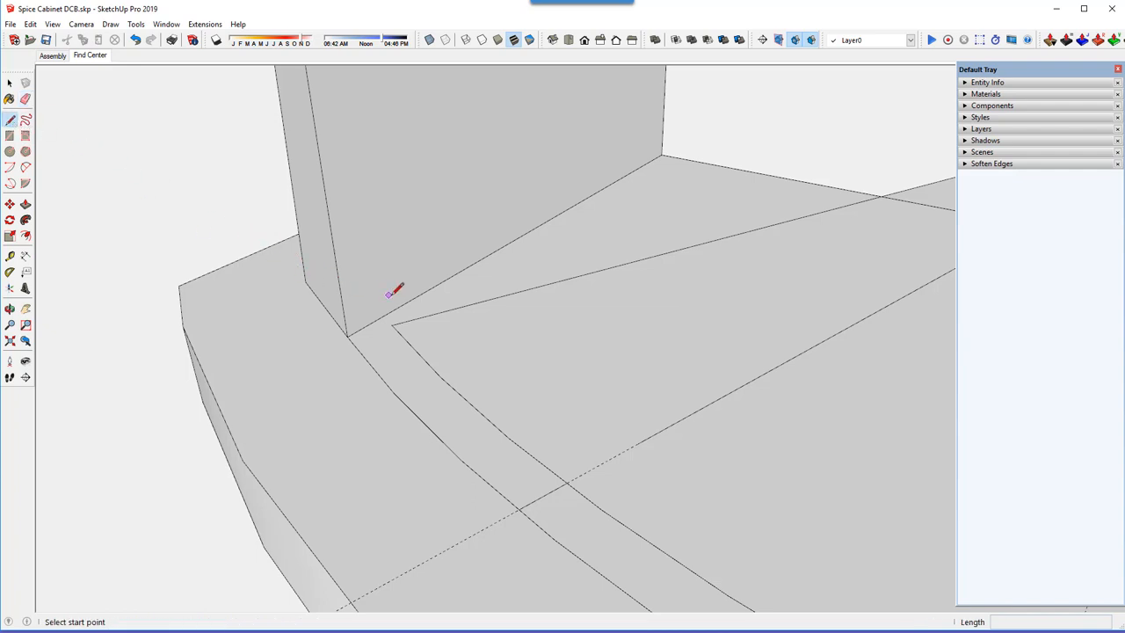
scroll(393, 320, "up", 1)
scroll(391, 322, "up", 3)
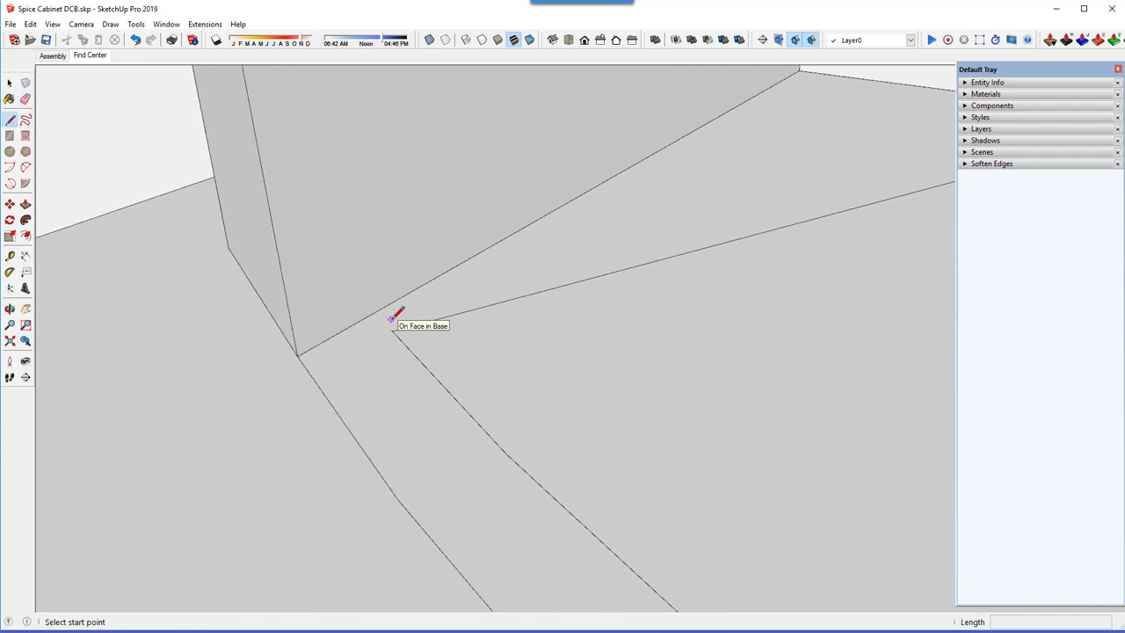
left_click(391, 333)
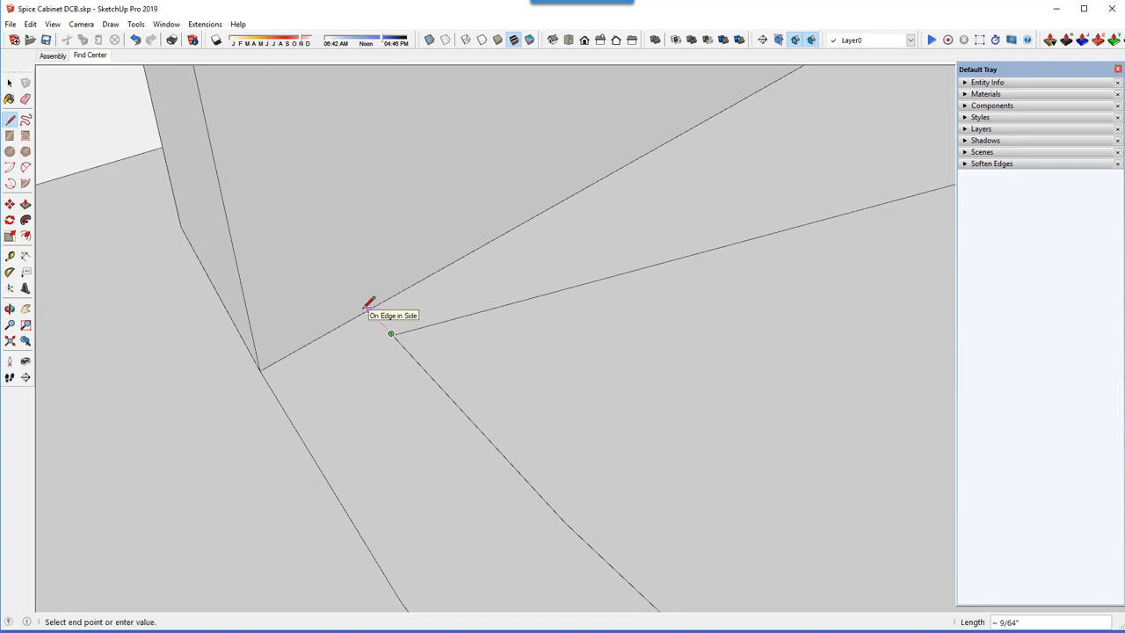
left_click(368, 307)
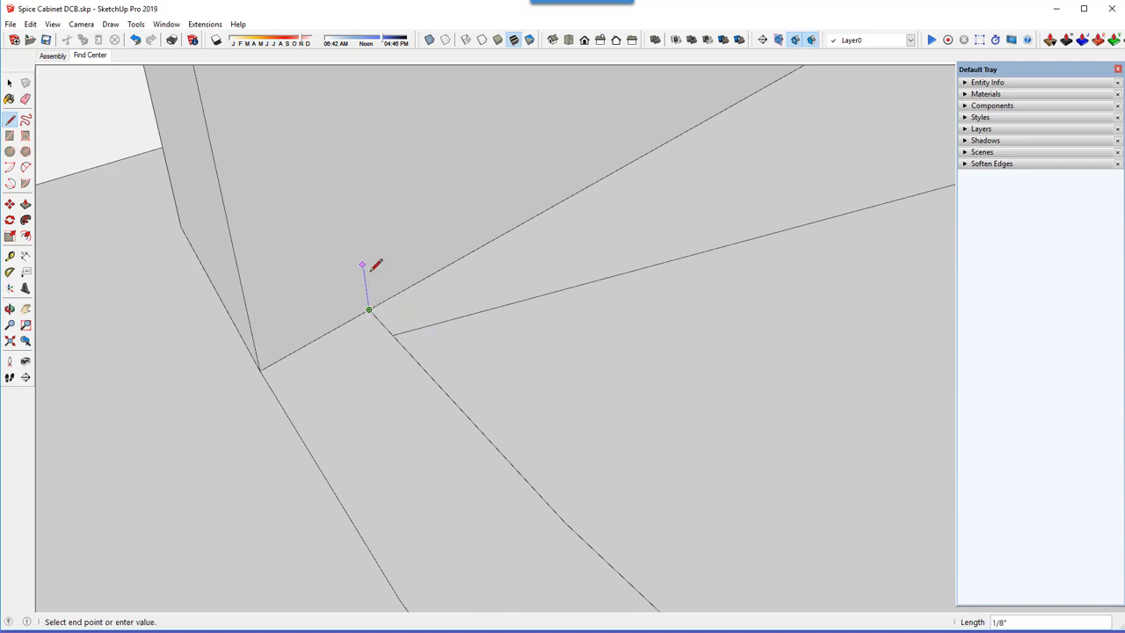
left_click(261, 365)
scroll(314, 241, "down", 4)
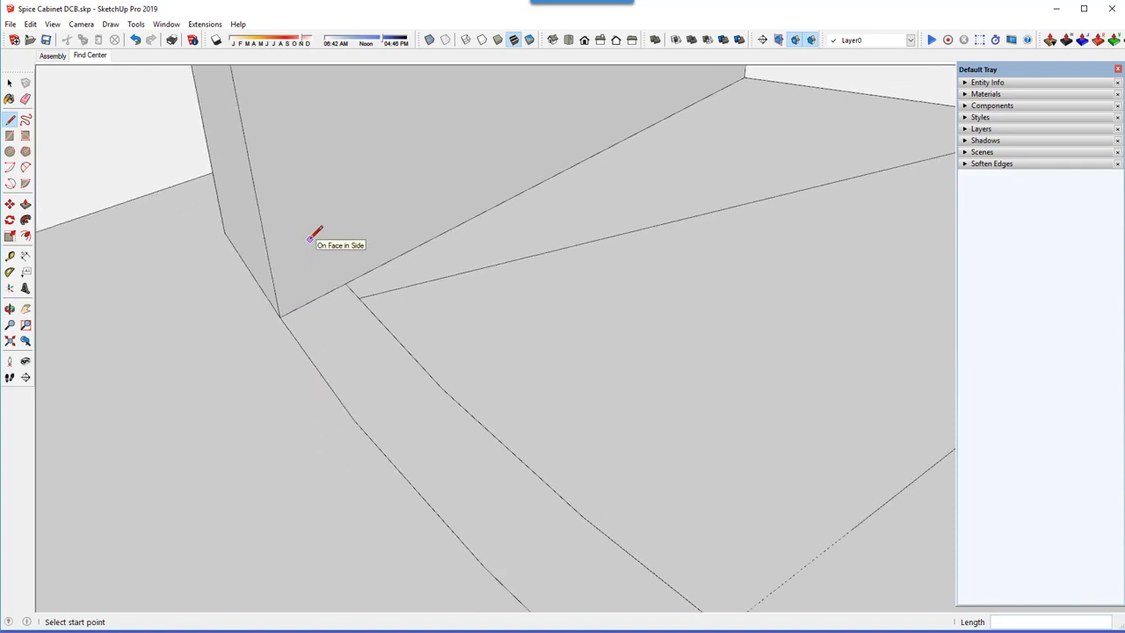
scroll(313, 236, "down", 1)
Make the closed segment beside the left side panel a component named "Stave L1", replacing the selection with the component
left_click(9, 83)
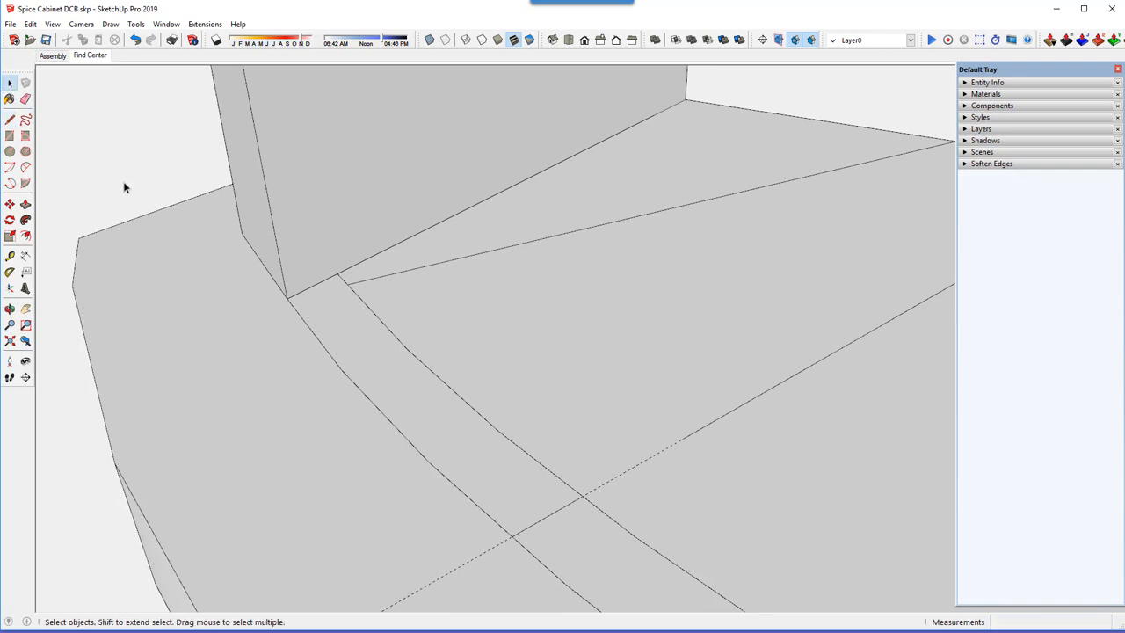
left_click(390, 373)
double_click(389, 373)
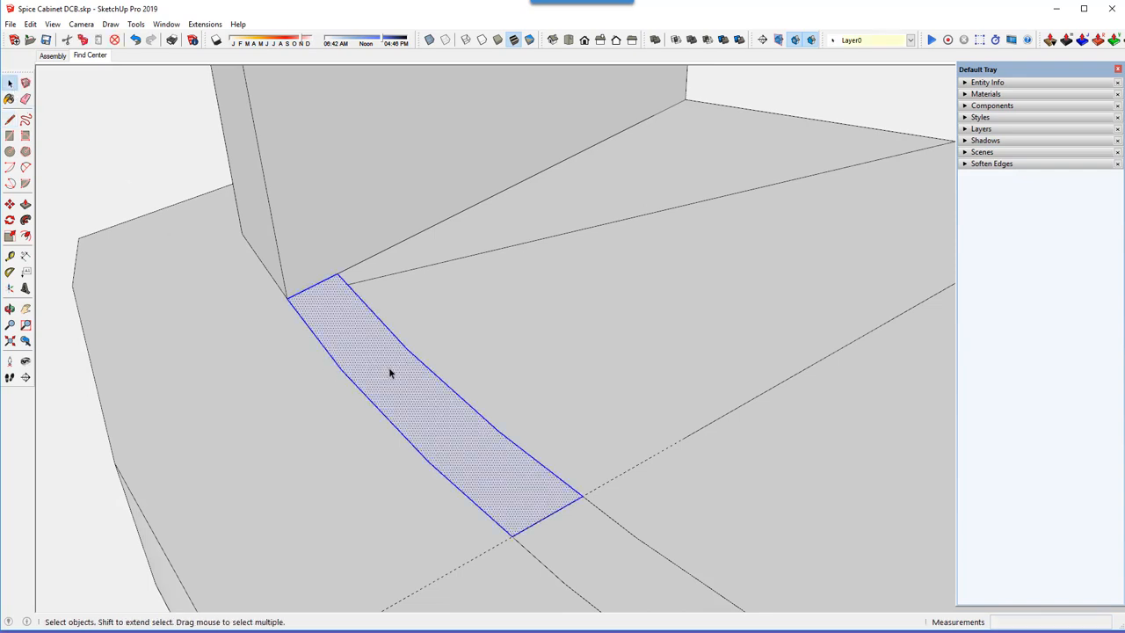
right_click(390, 372)
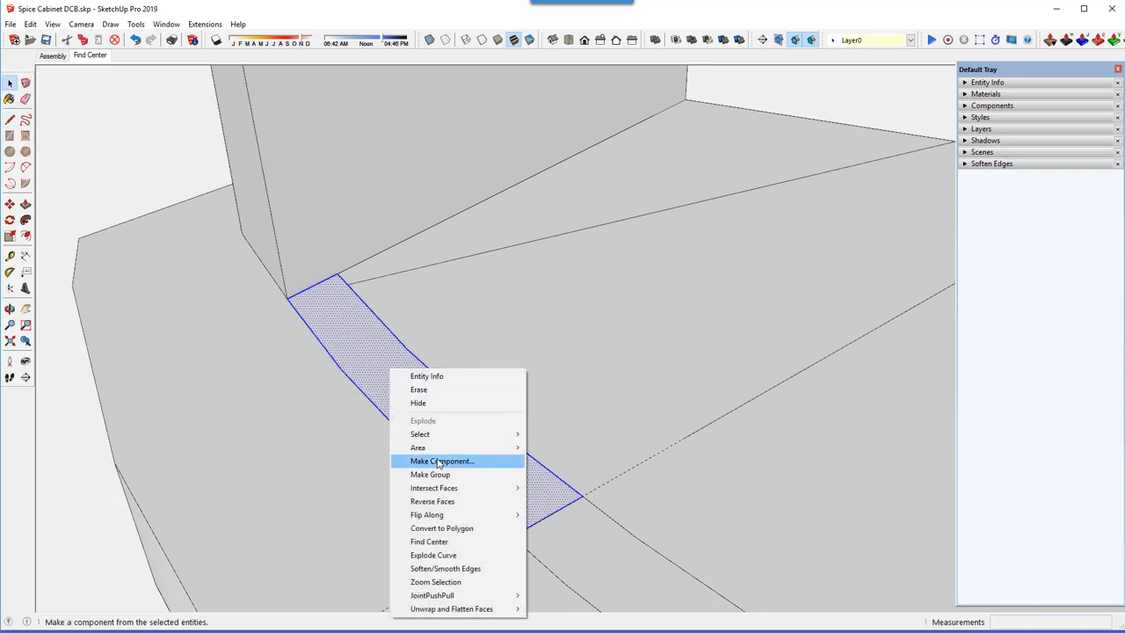
left_click(439, 461)
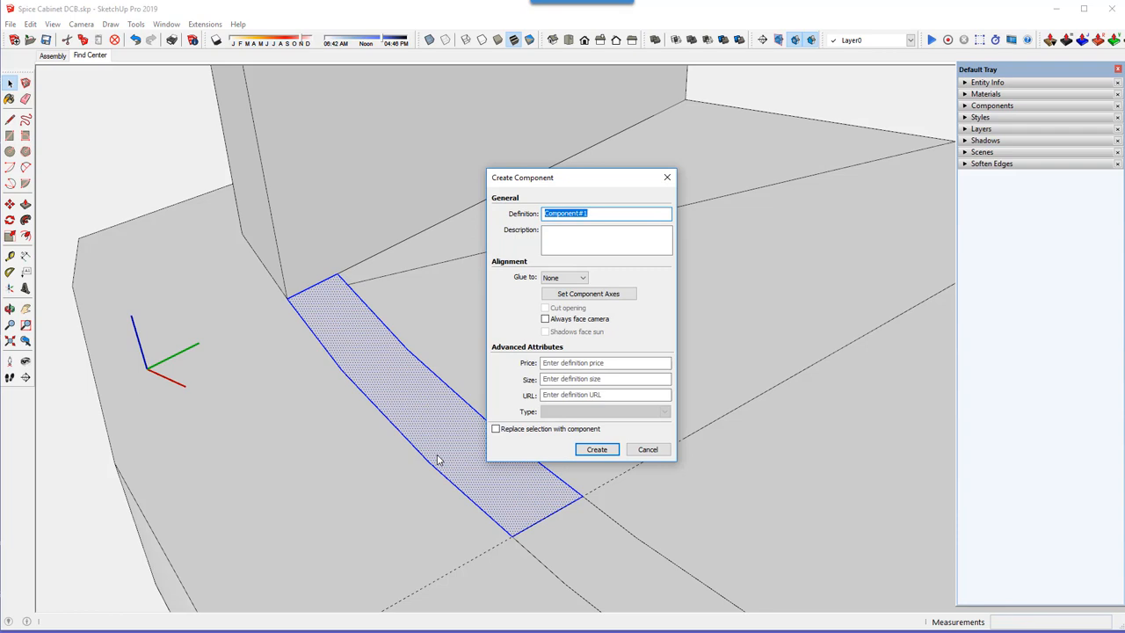
type("Stave L1")
left_click(495, 430)
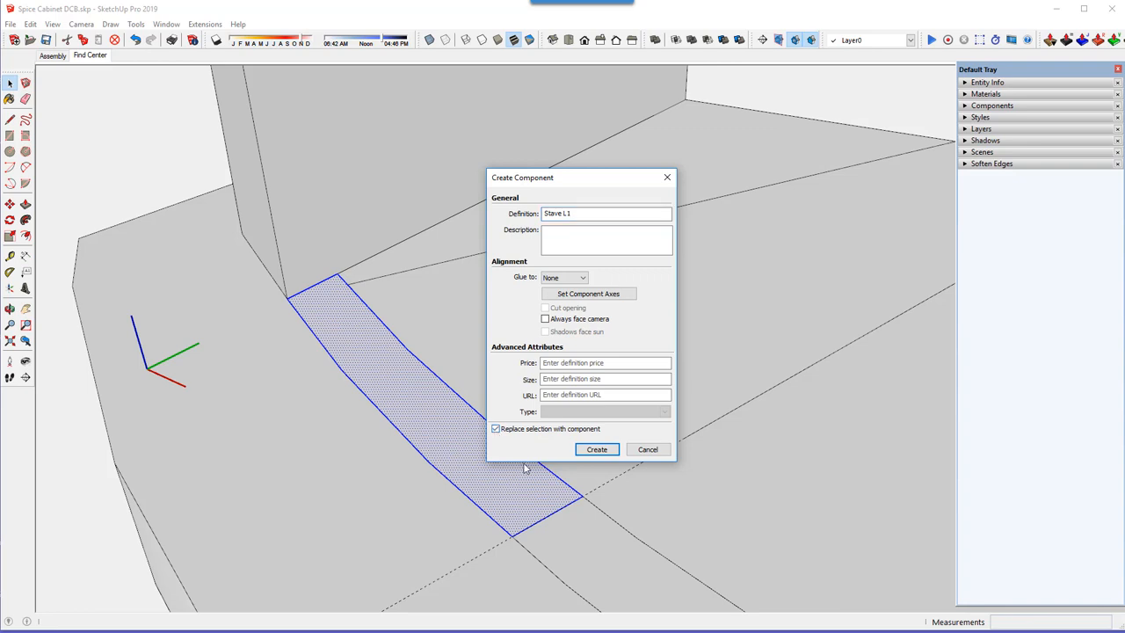
left_click(596, 450)
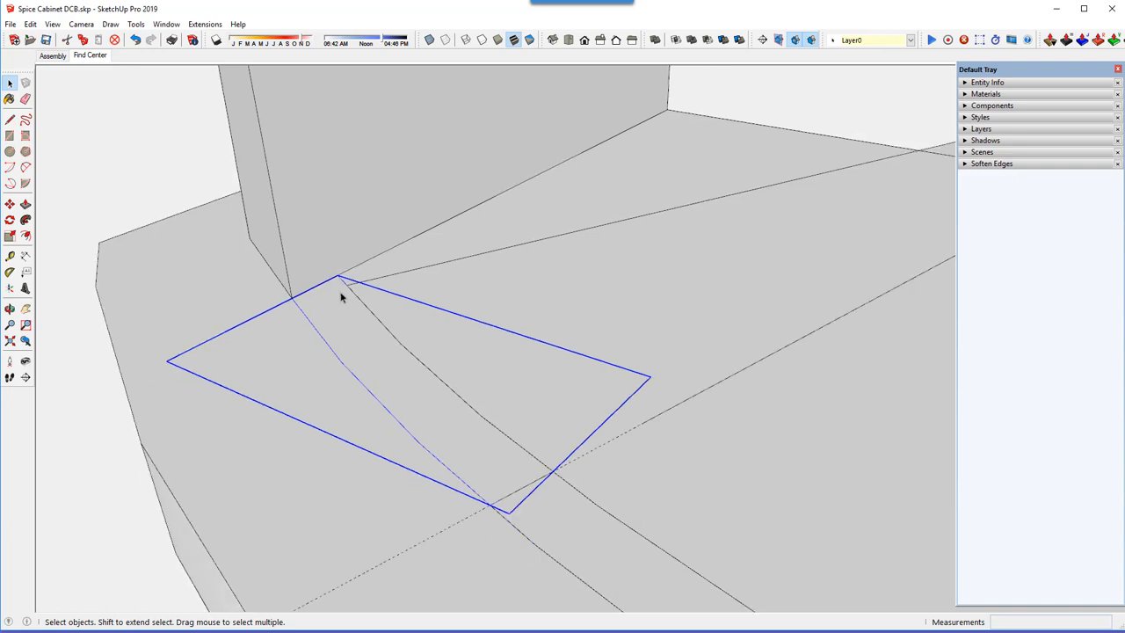
Draw a line between the inner and outer arcs along the second radial guide from the left side panel
scroll(340, 293, "down", 3)
scroll(339, 293, "down", 1)
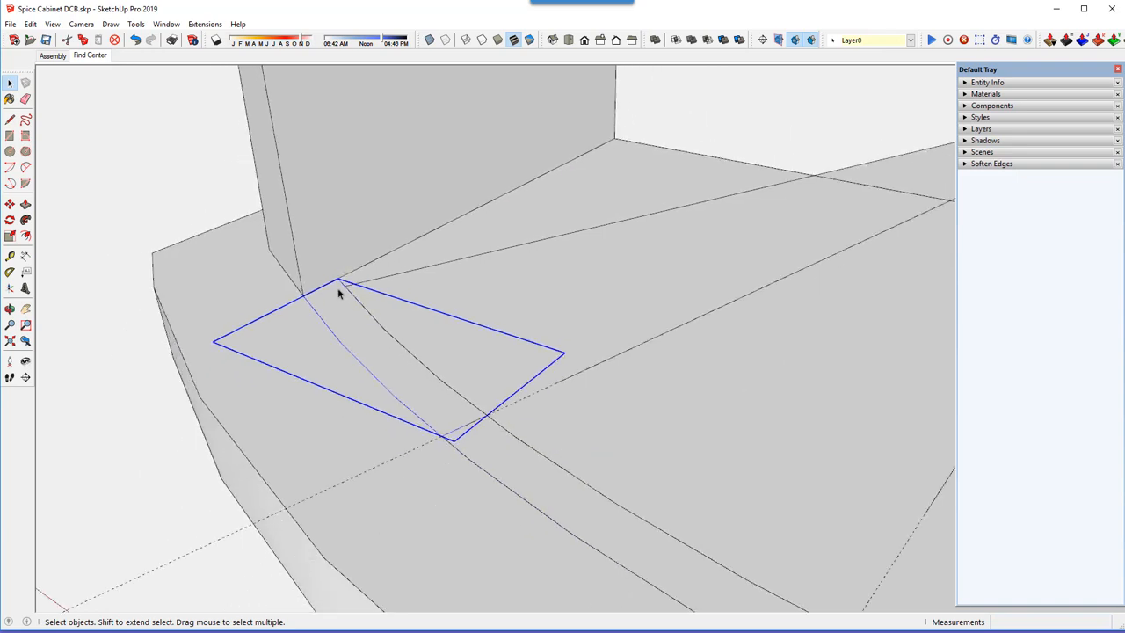
scroll(339, 293, "down", 1)
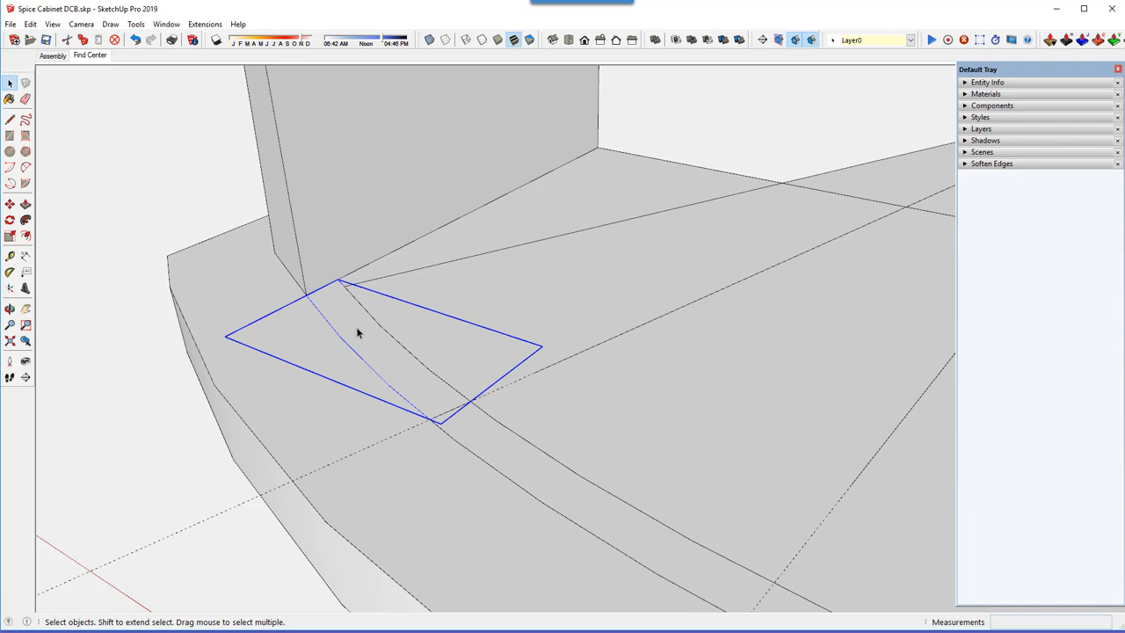
left_click(528, 475)
scroll(369, 343, "down", 2)
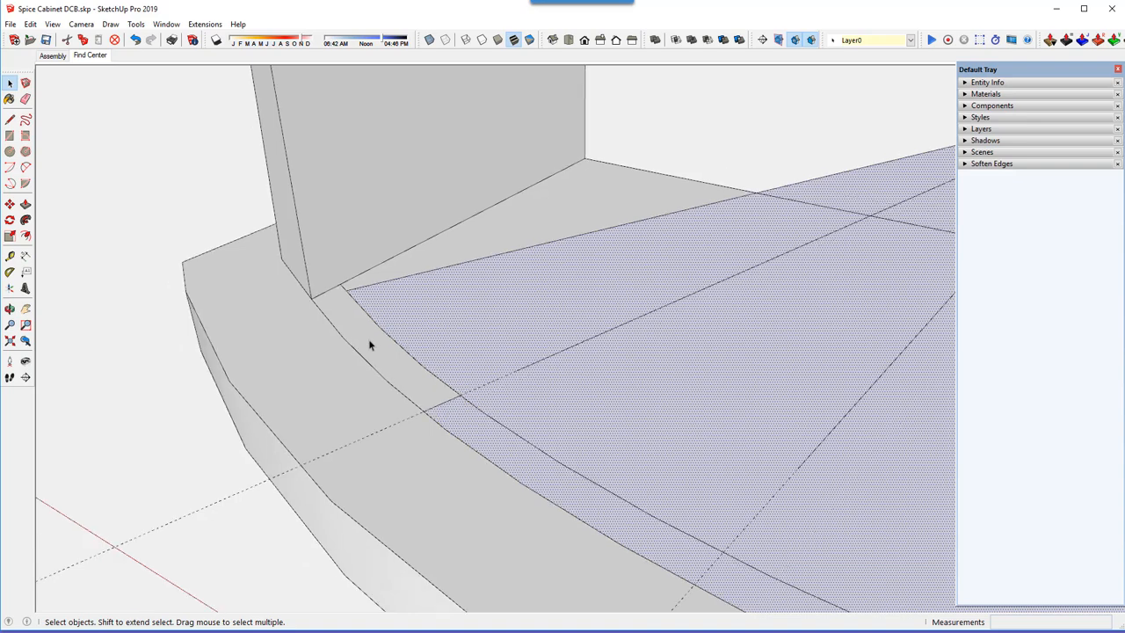
scroll(542, 467, "up", 1)
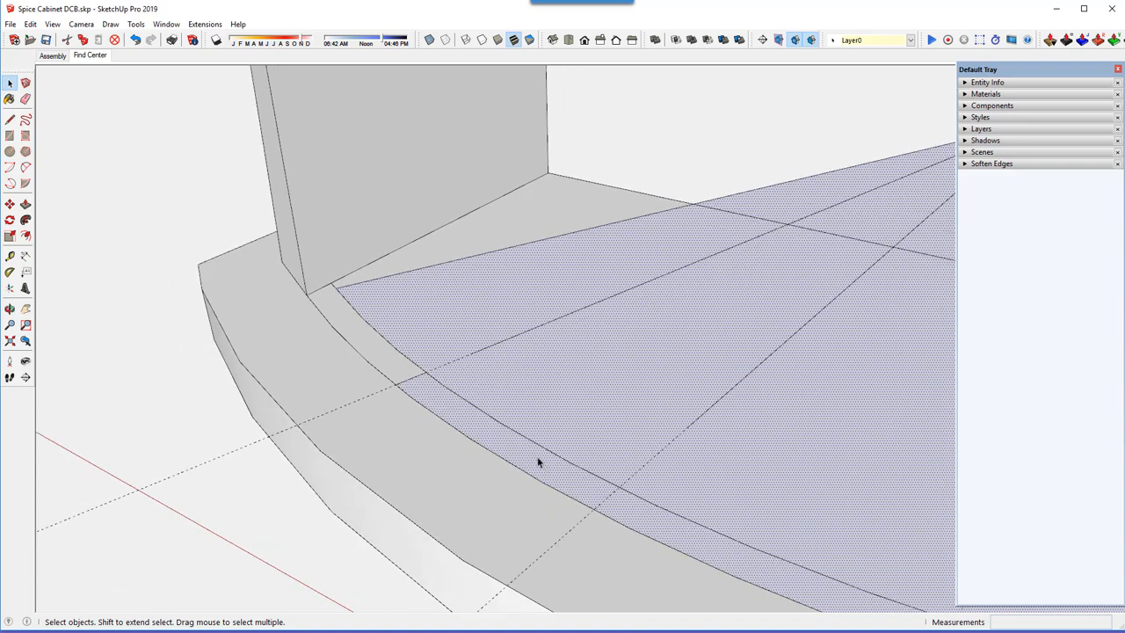
left_click(10, 118)
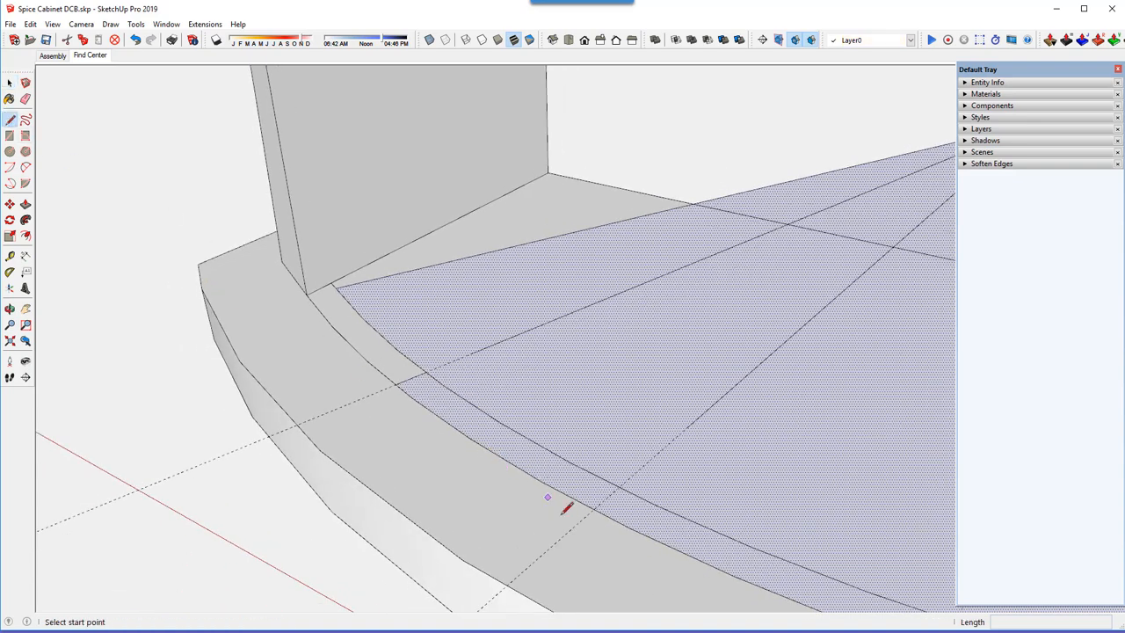
scroll(613, 502, "up", 1)
scroll(613, 503, "up", 3)
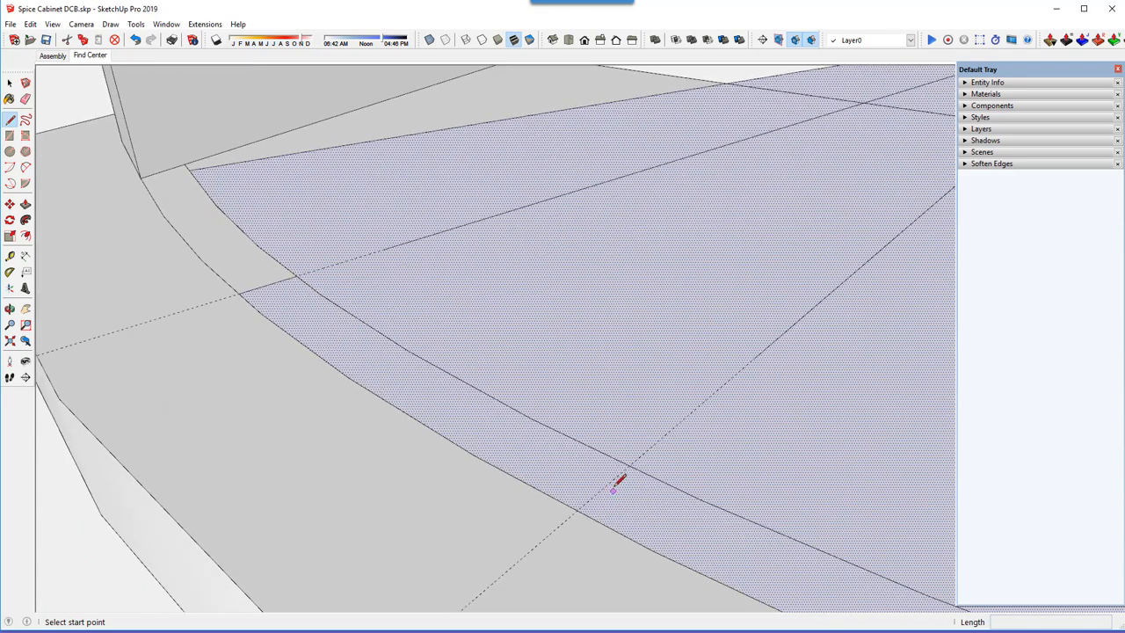
left_click(629, 464)
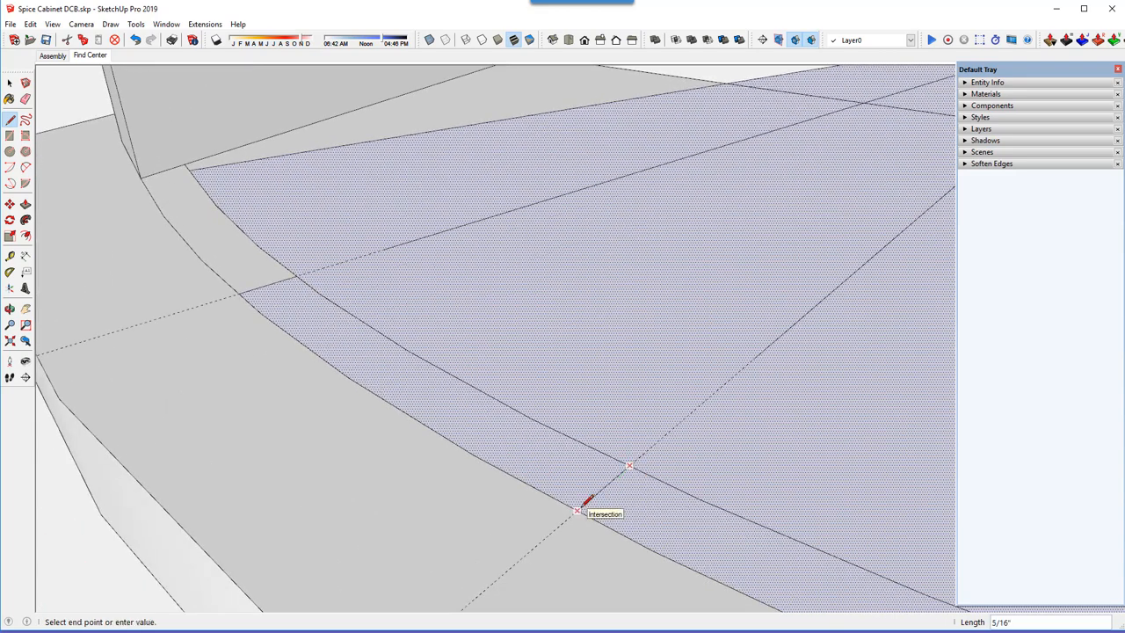
left_click(577, 510)
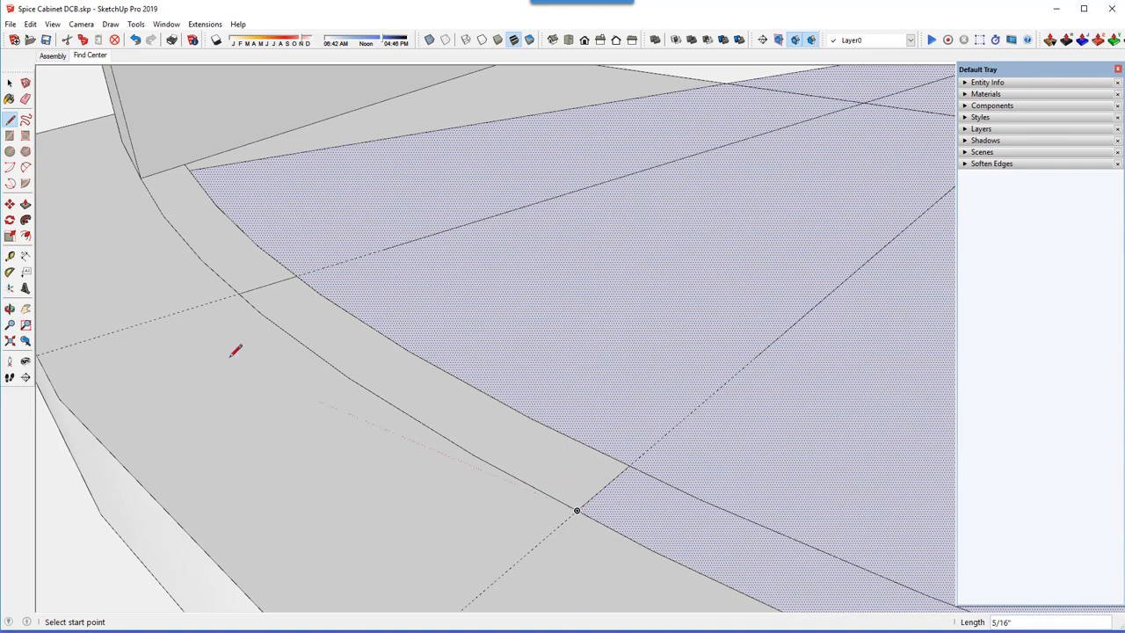
Create parallel guide lines 1/32" to either side of the second radial line
left_click(9, 255)
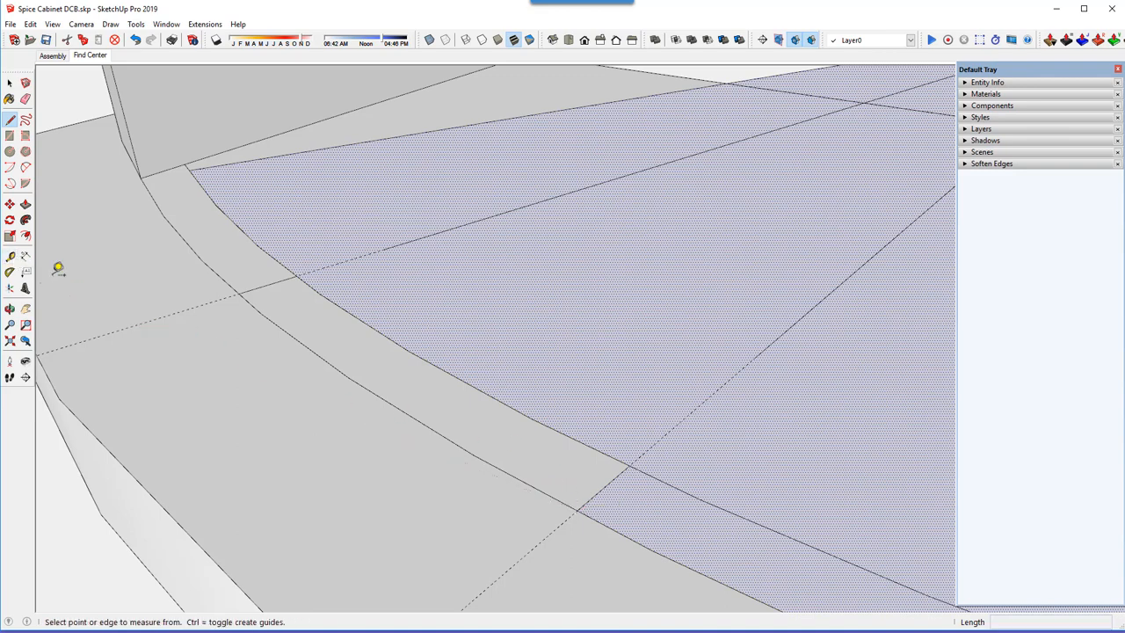
left_click(605, 472)
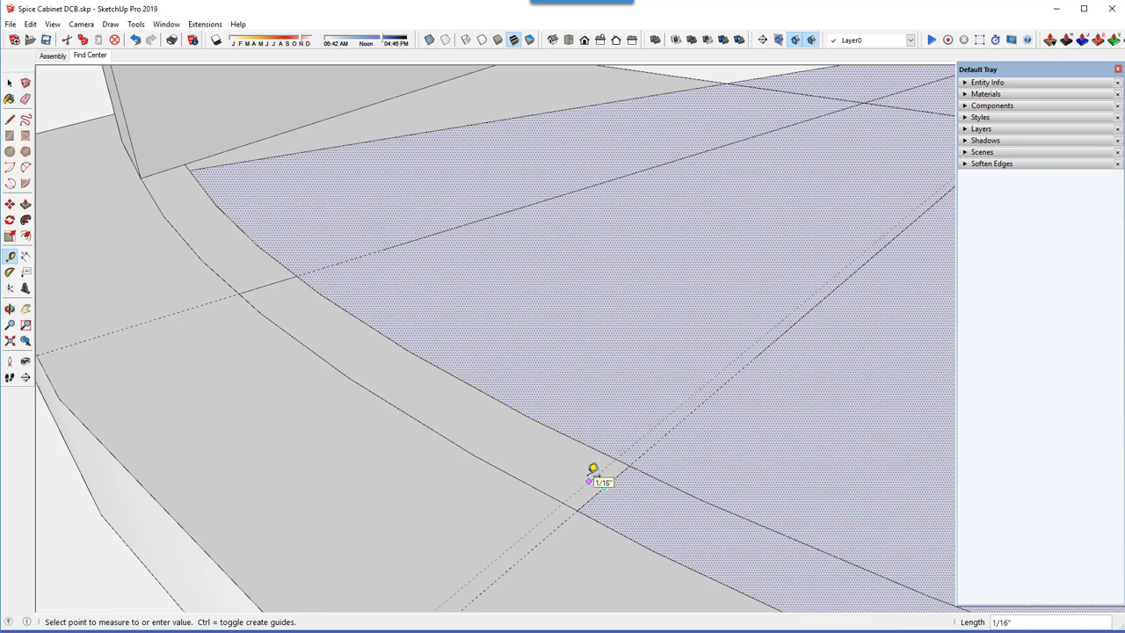
type("1/32")
key("Return")
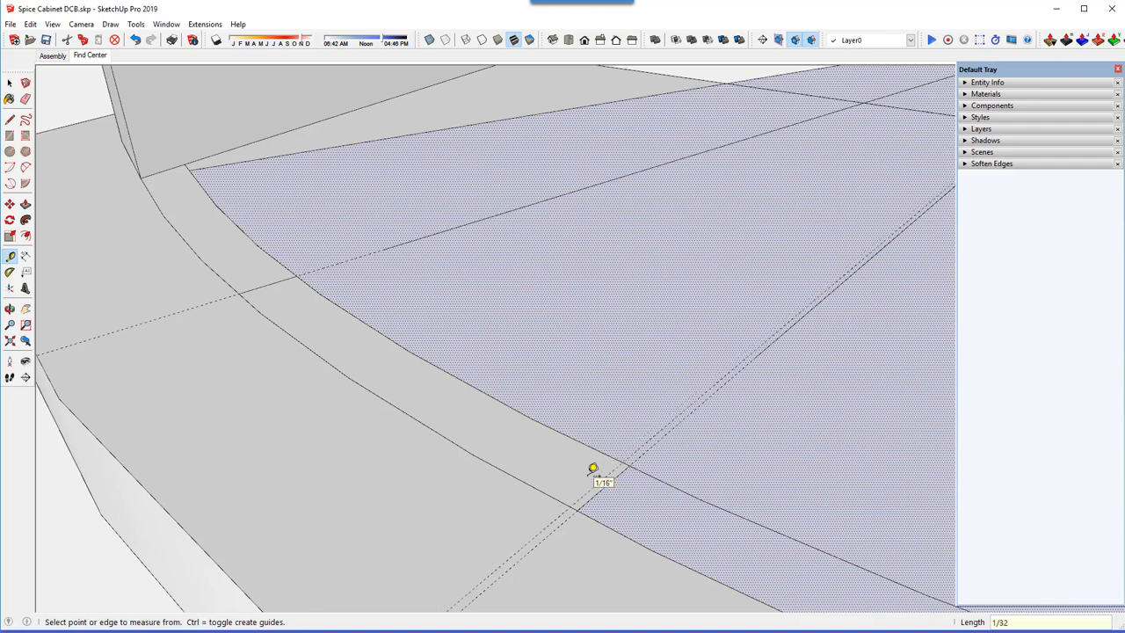
left_click(605, 480)
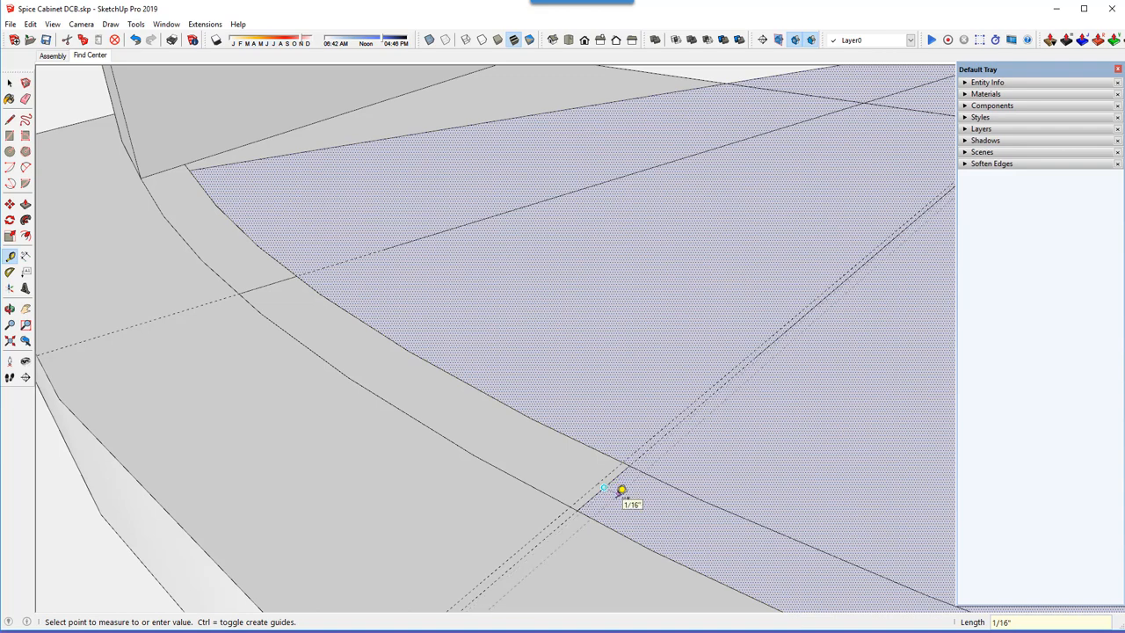
type("1/32")
key("Return")
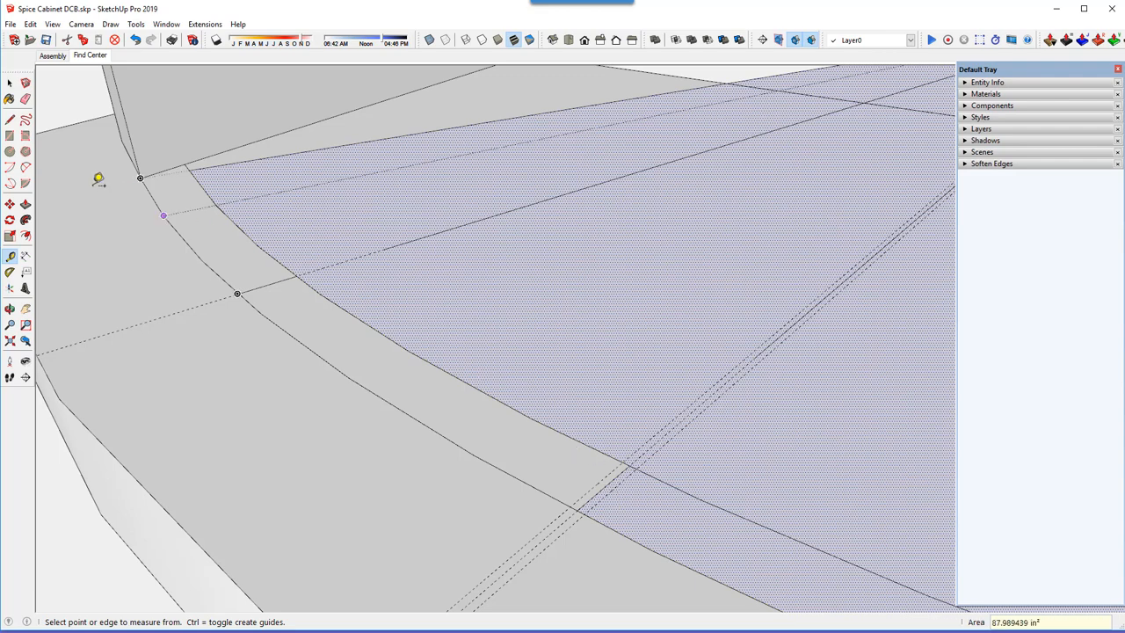
Try to draw lines between the arcs along the 1/32" offset guides, and undo the lines drawn
left_click(10, 120)
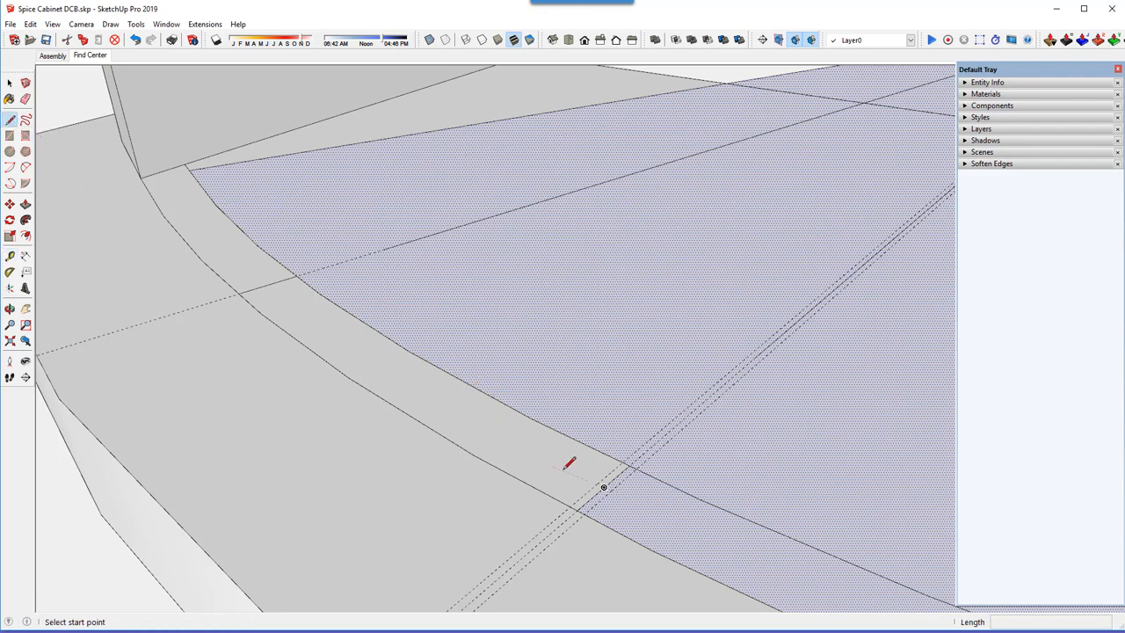
left_click(622, 462)
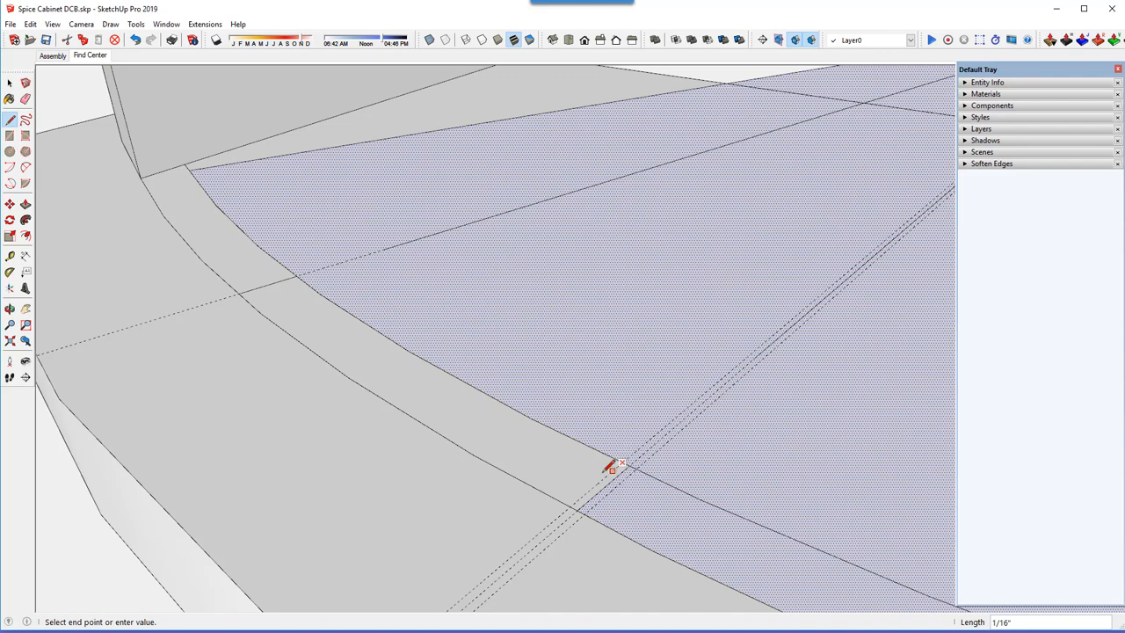
left_click(569, 507)
left_click(584, 513)
scroll(606, 492, "up", 3)
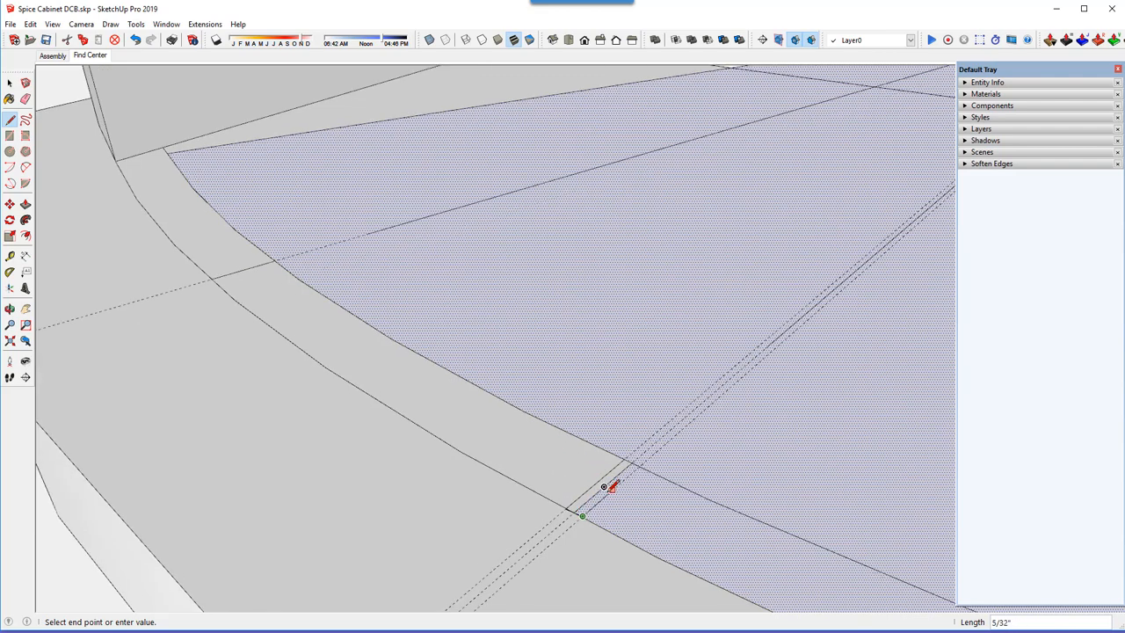
scroll(594, 513, "down", 1)
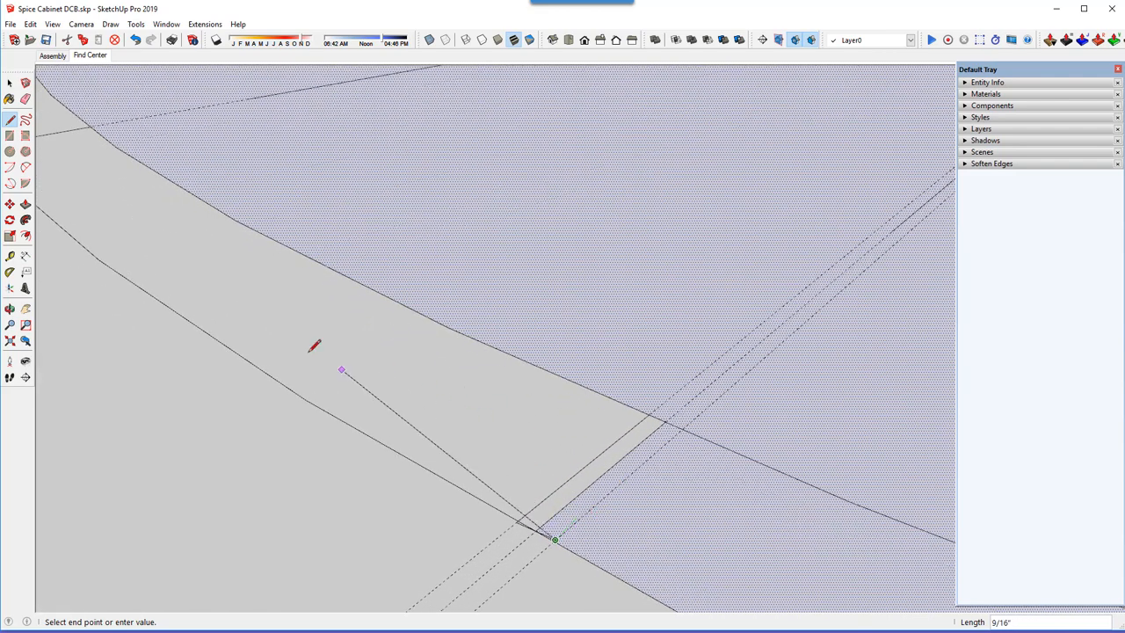
left_click(136, 39)
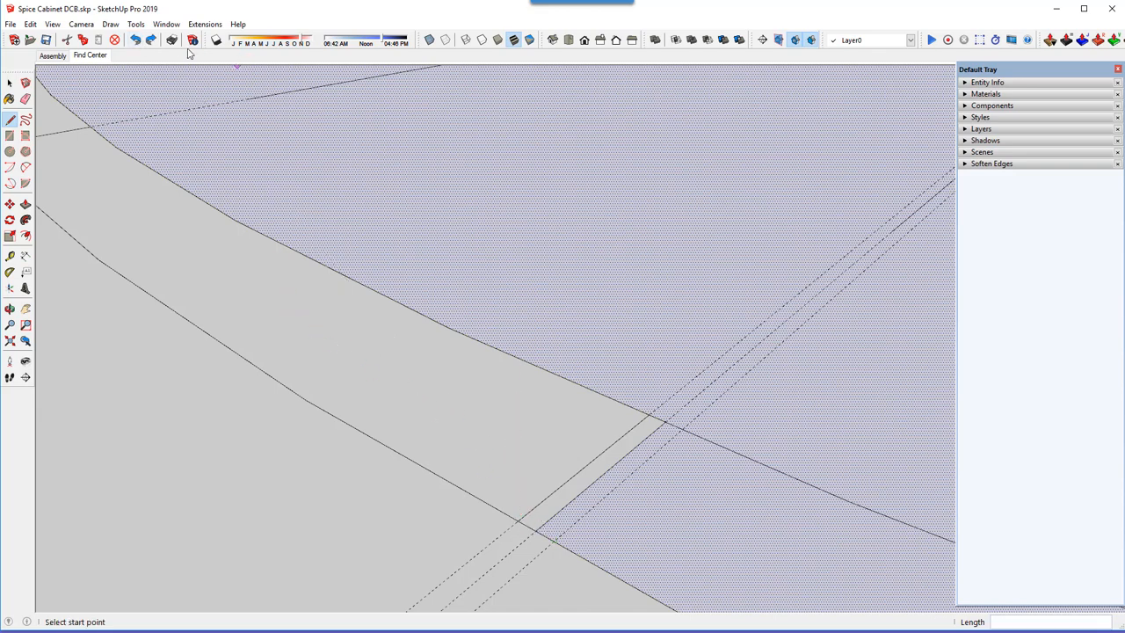
left_click(135, 41)
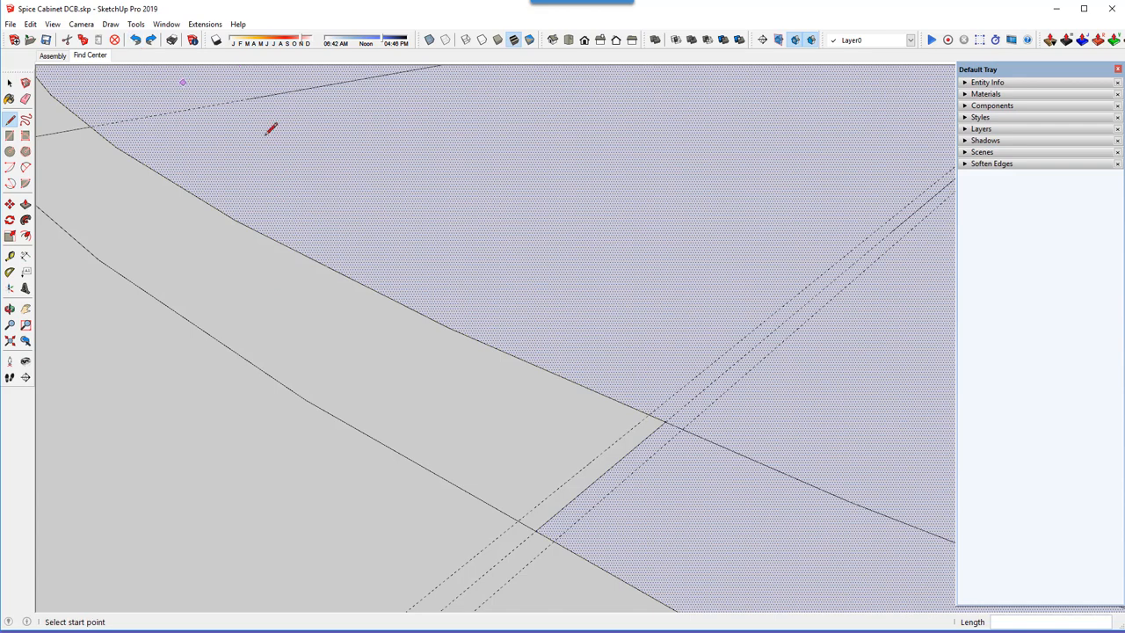
Draw lines between the inner and outer arcs along both 1/32" offset guides at the second radial line
left_click(639, 418)
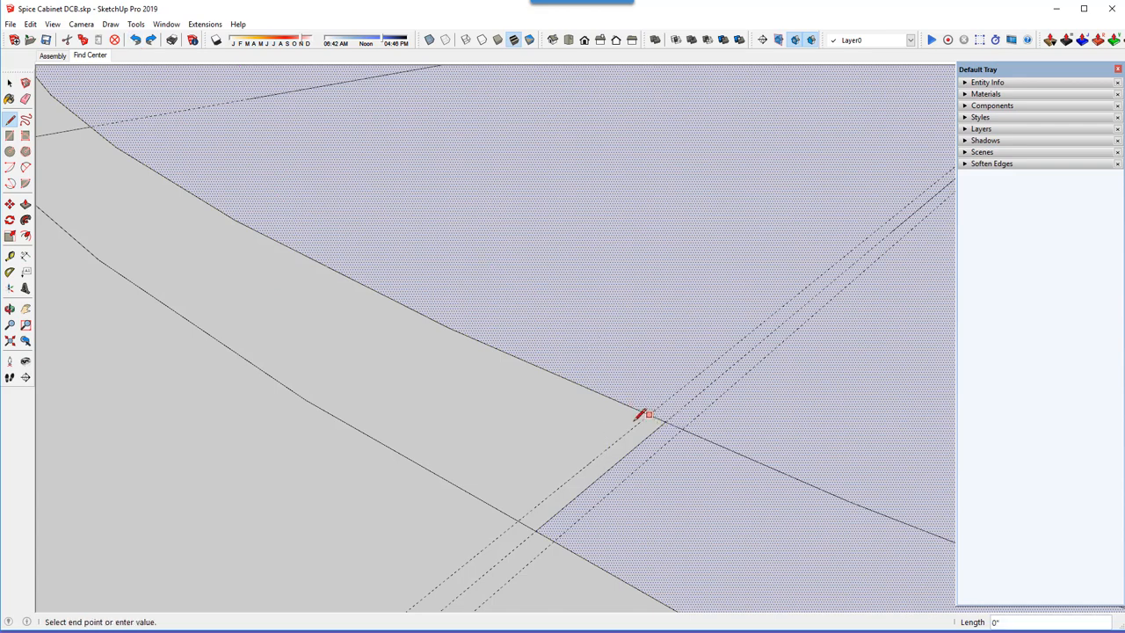
left_click(517, 522)
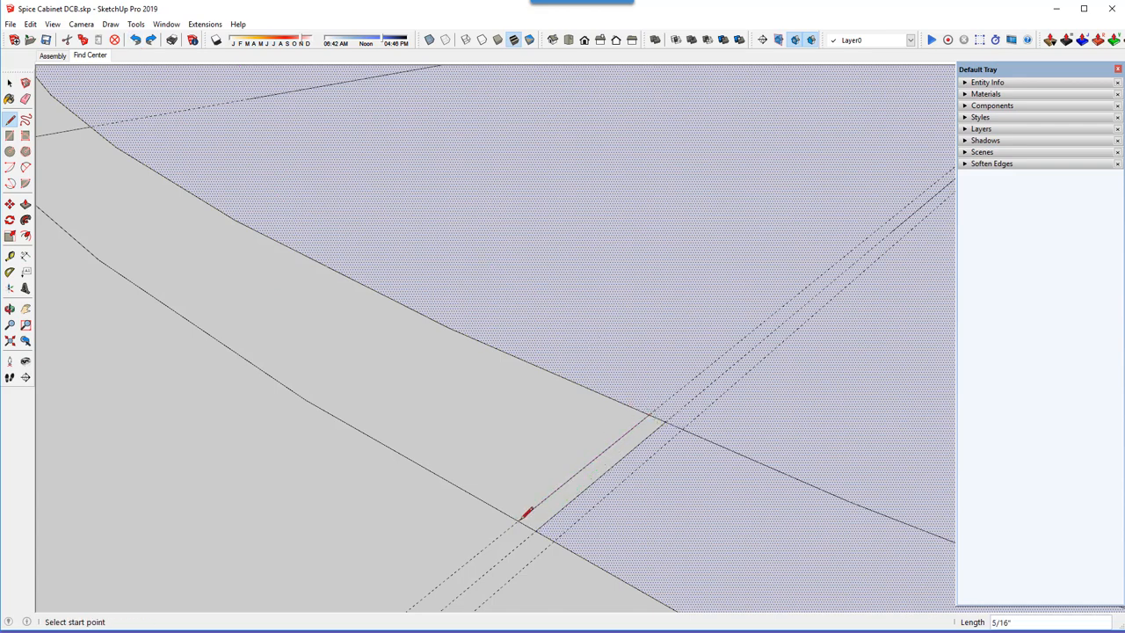
left_click(682, 428)
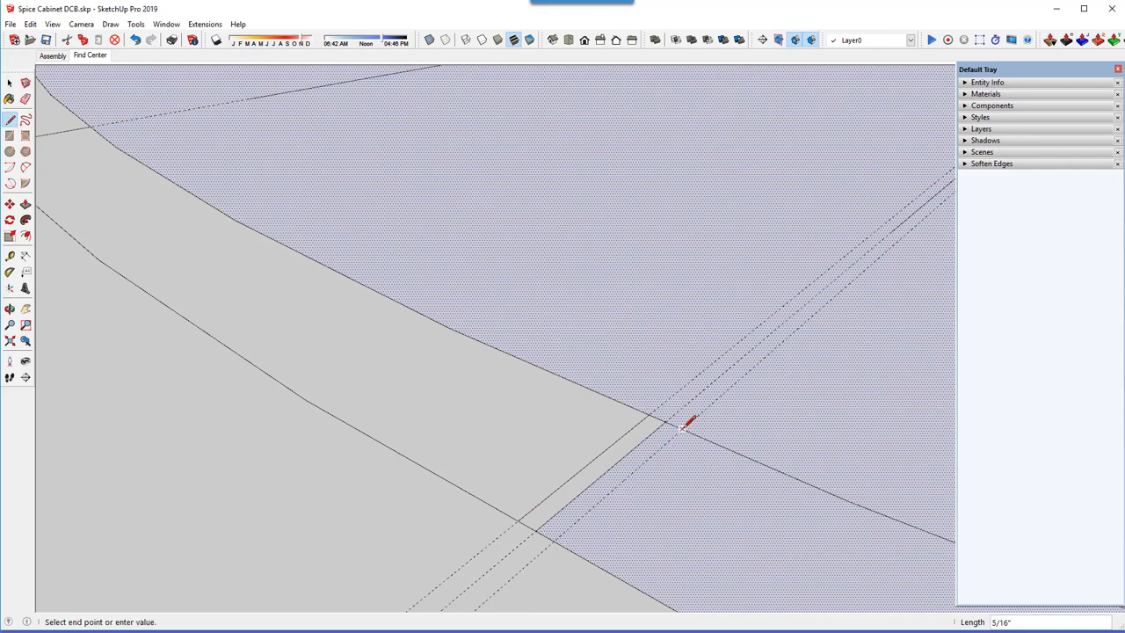
left_click(554, 540)
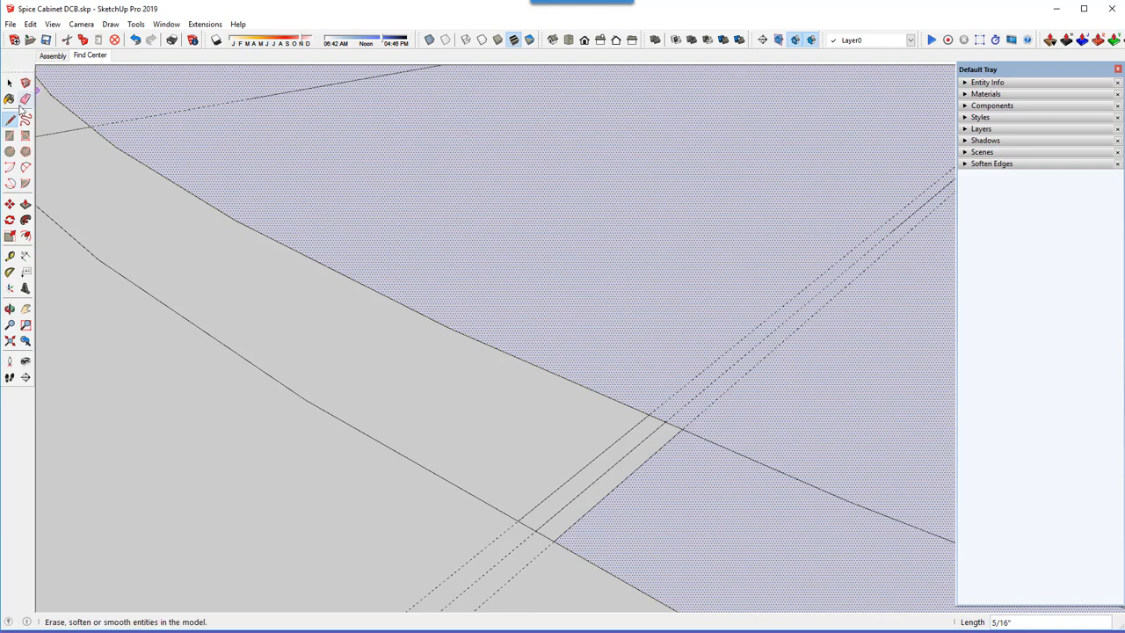
Erase the middle line and arc pieces inside the gap, plus the guide lines at the first and second radial divisions
left_click(25, 100)
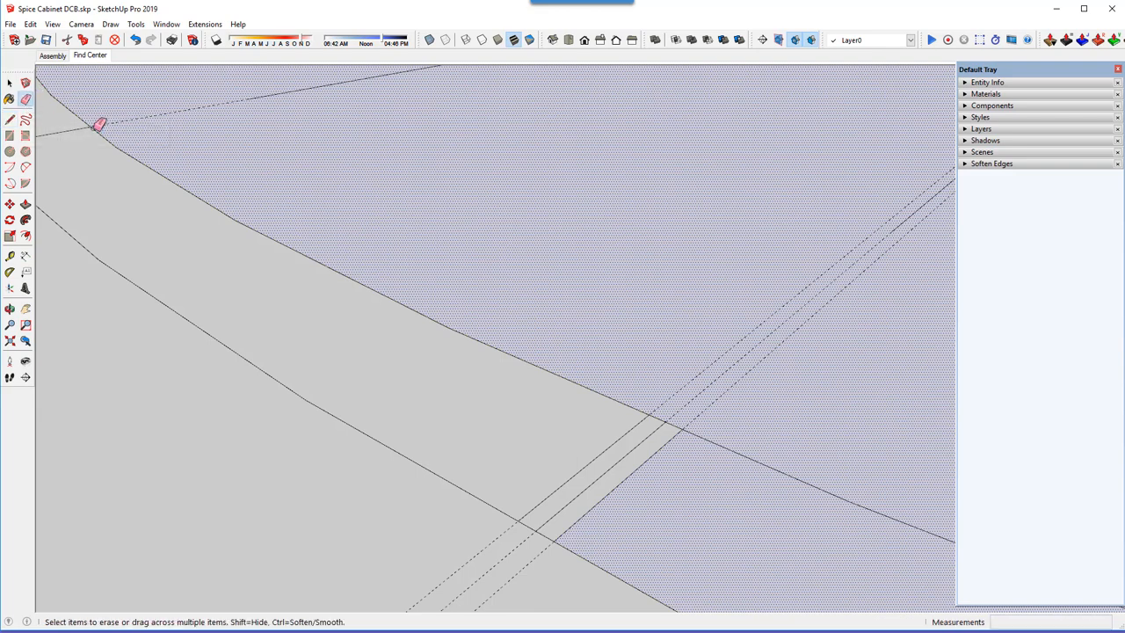
left_click(645, 441)
left_click(668, 419)
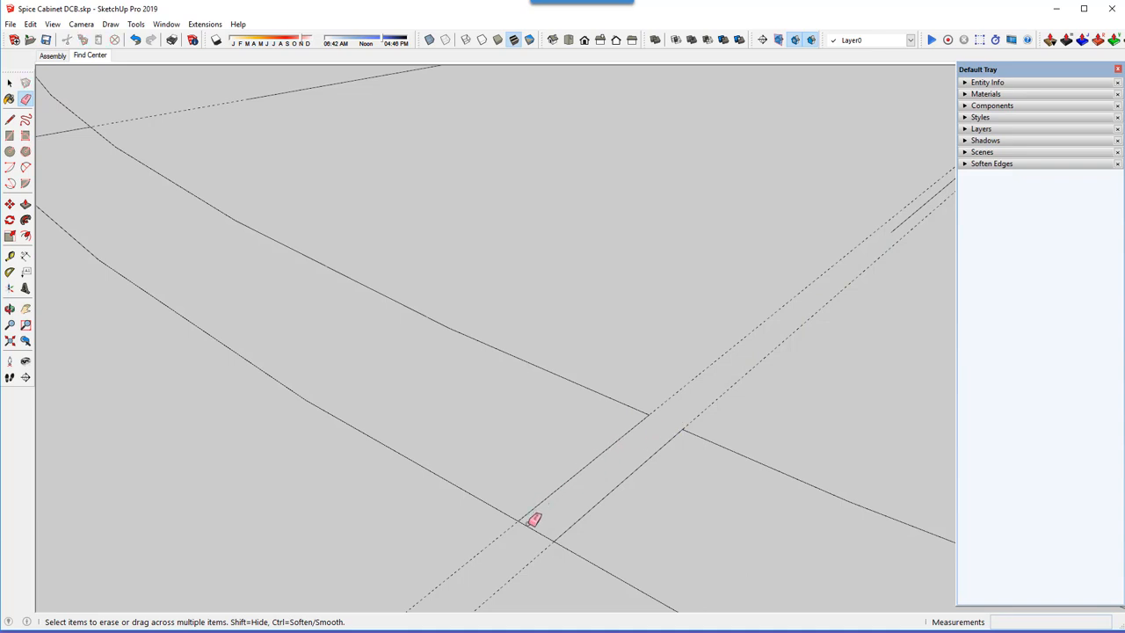
scroll(557, 495, "down", 1)
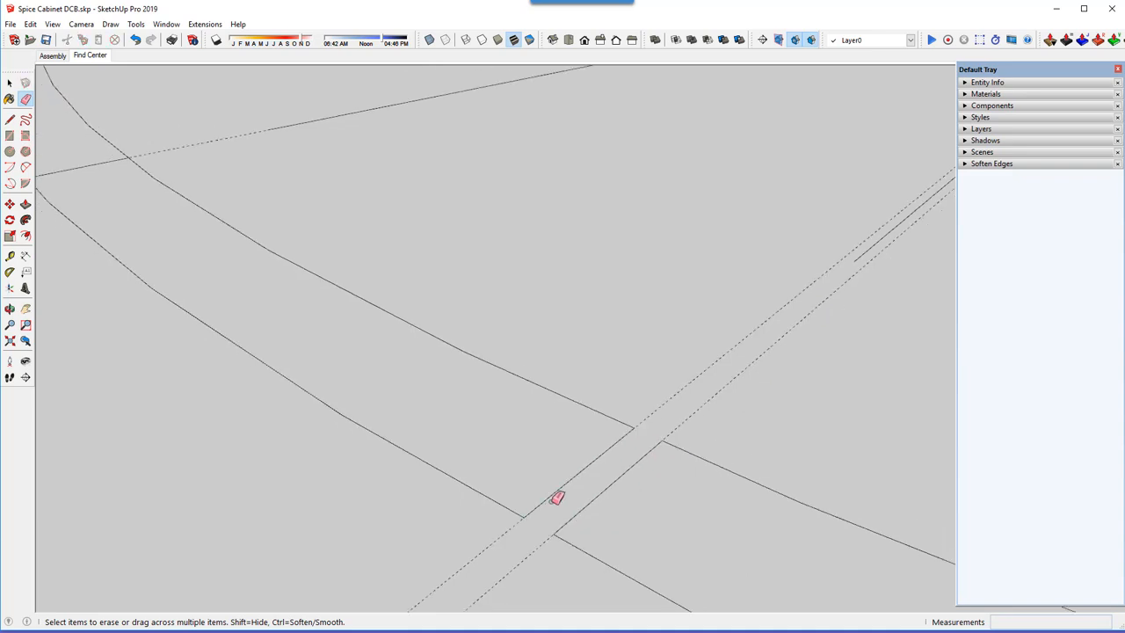
left_click_drag(705, 414, 665, 378)
left_click(217, 142)
Make the closed segment between the first and second radial divisions a component named "Stave L2", replacing the selection with the component
left_click(9, 83)
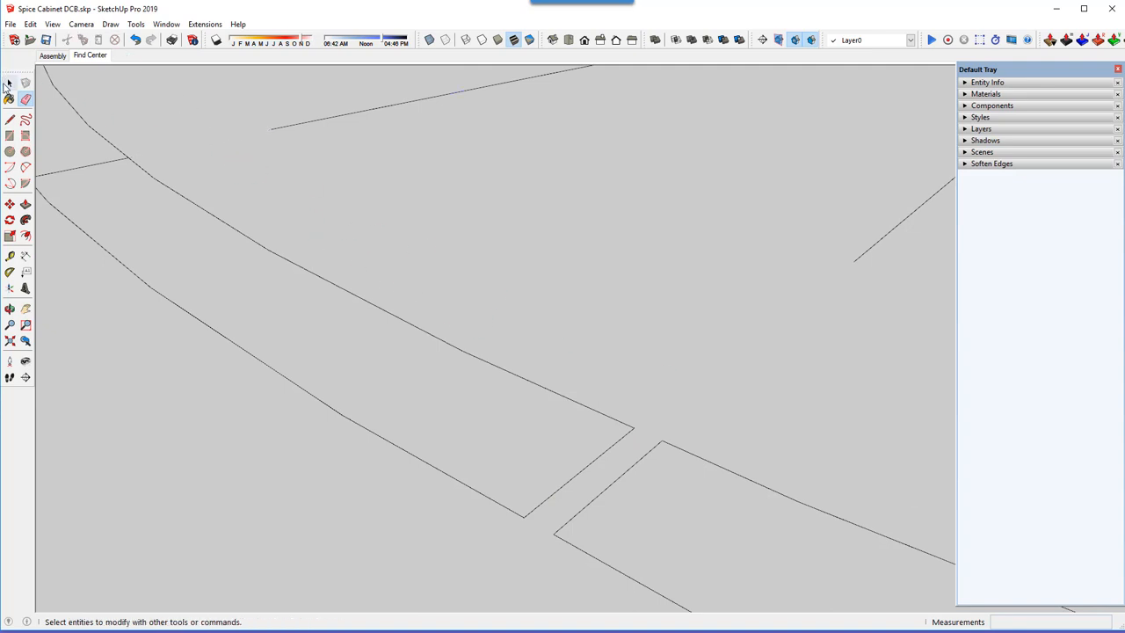
double_click(429, 406)
right_click(430, 407)
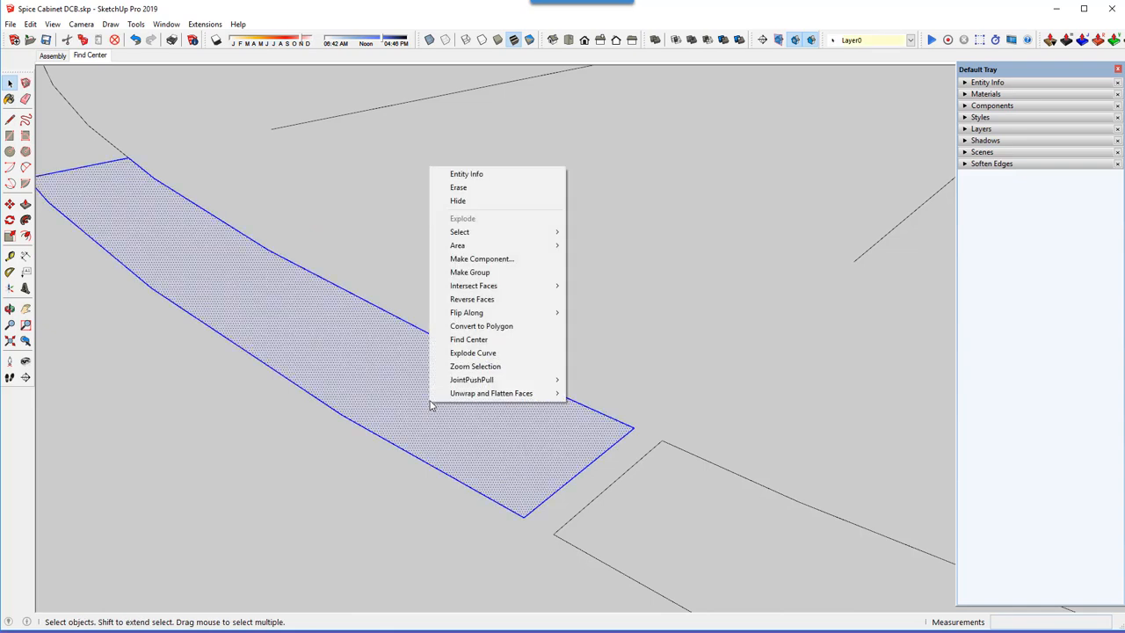
left_click(475, 260)
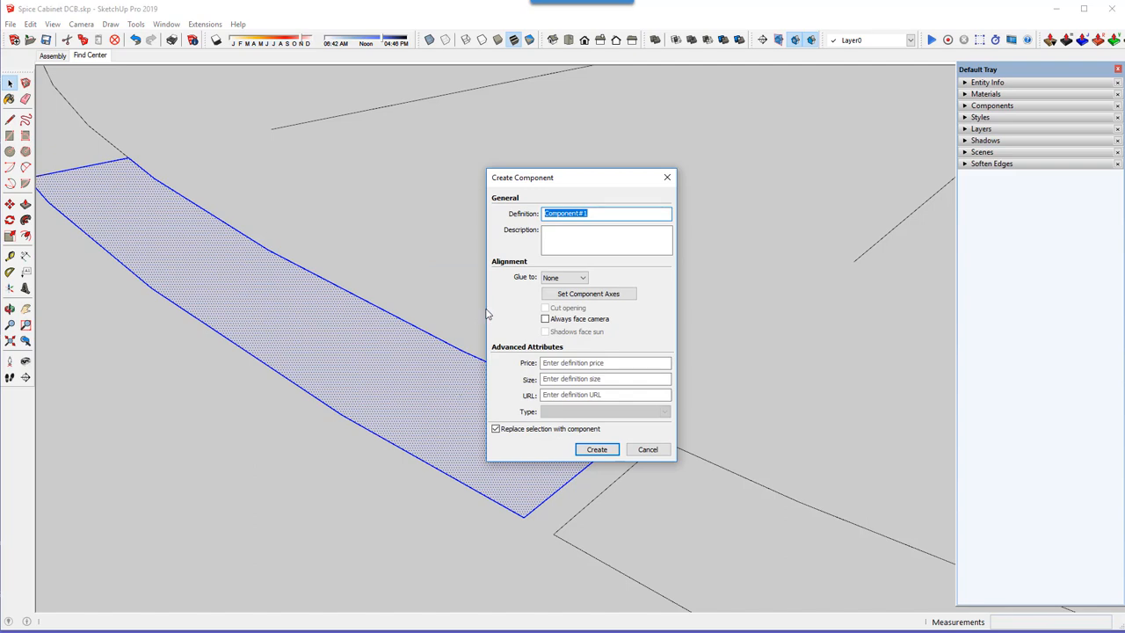
type("Stave L2")
key("Return")
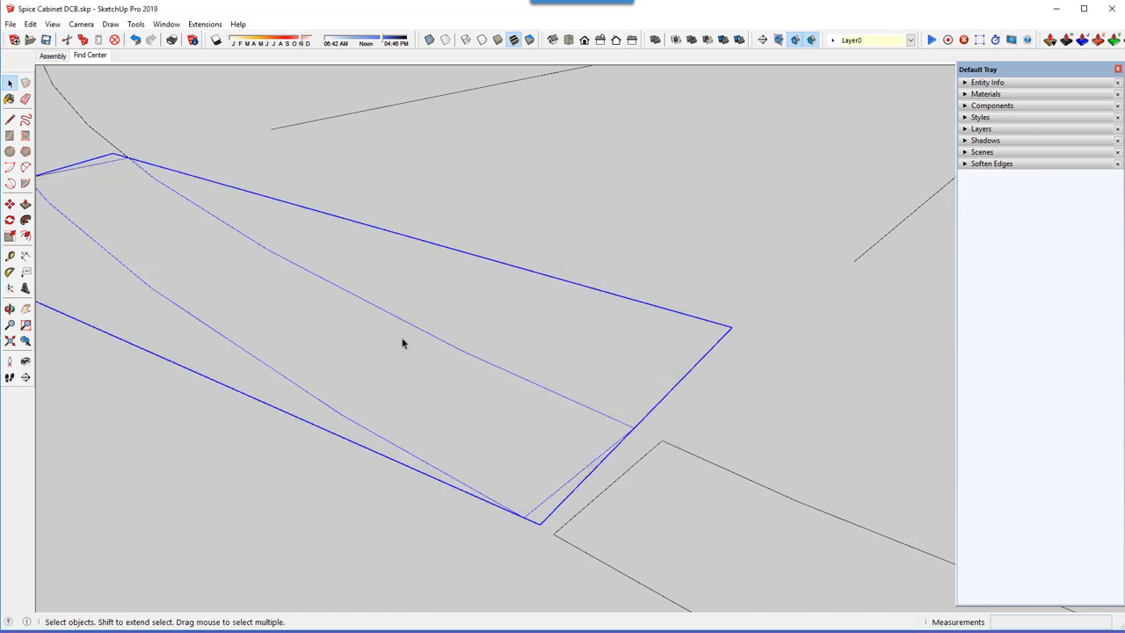
Try to draw a line between the arcs along the third radial guide, and undo it
scroll(395, 325, "down", 5)
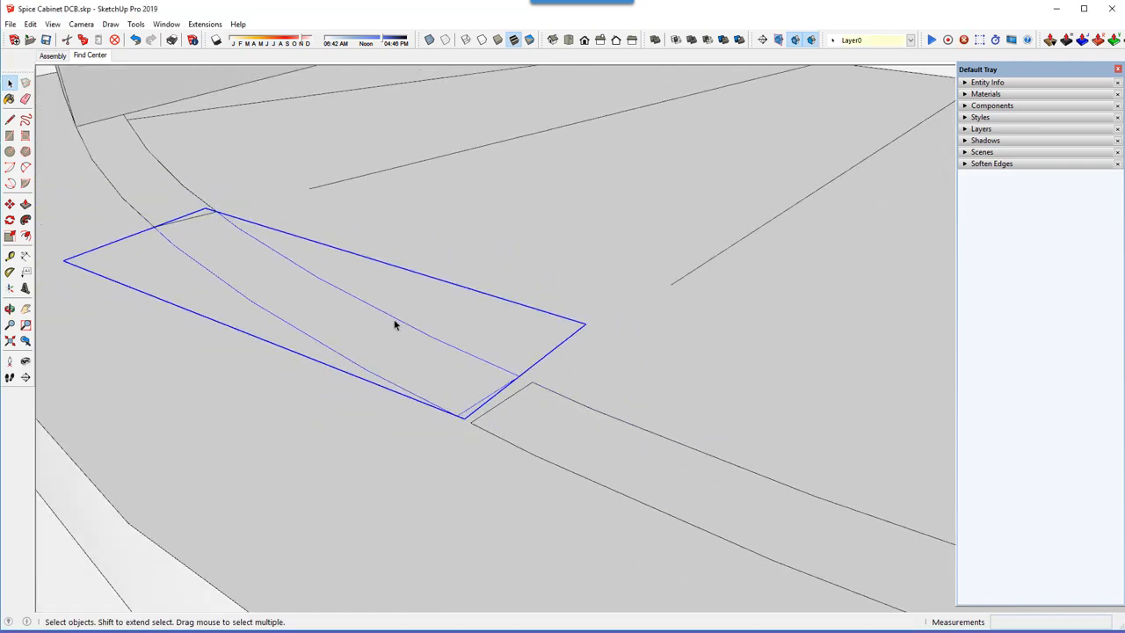
scroll(395, 325, "down", 5)
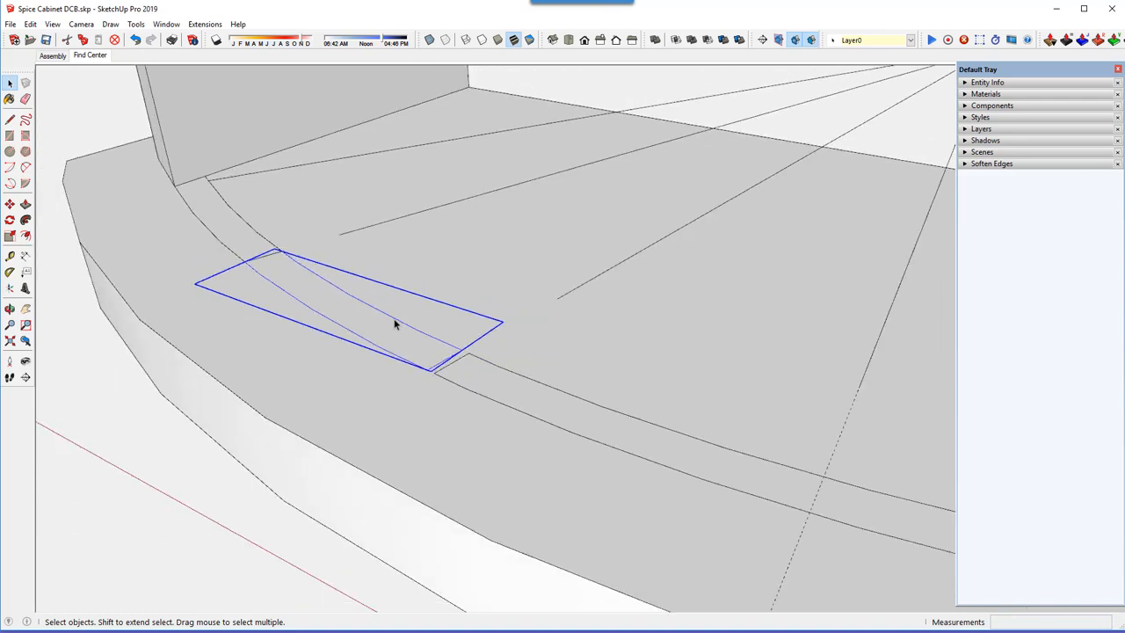
scroll(322, 305, "down", 2)
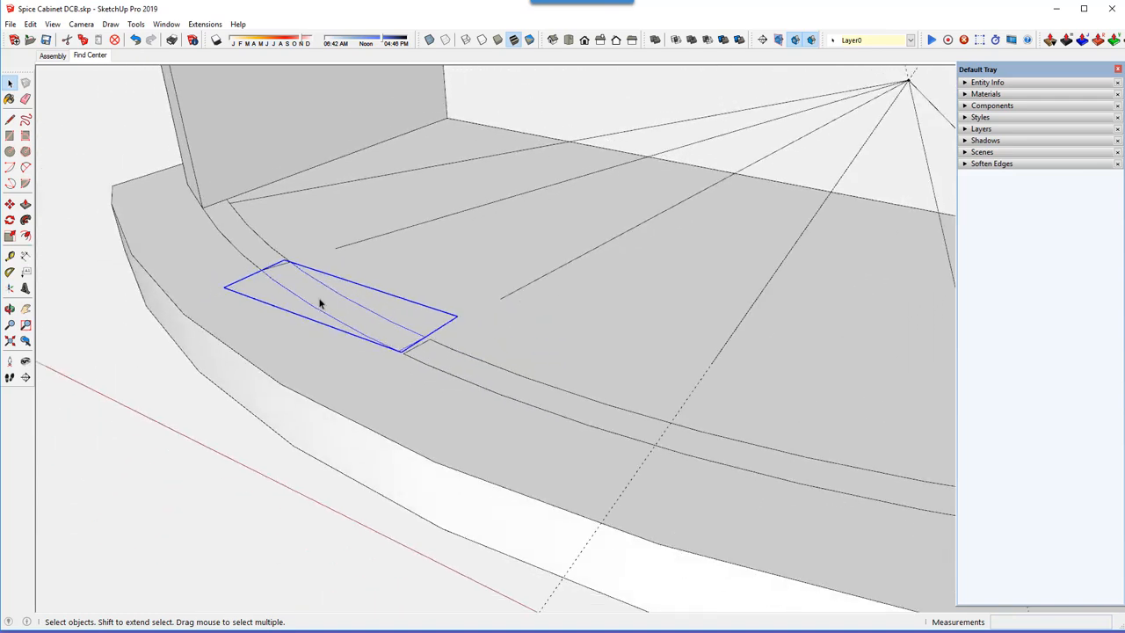
left_click(637, 459)
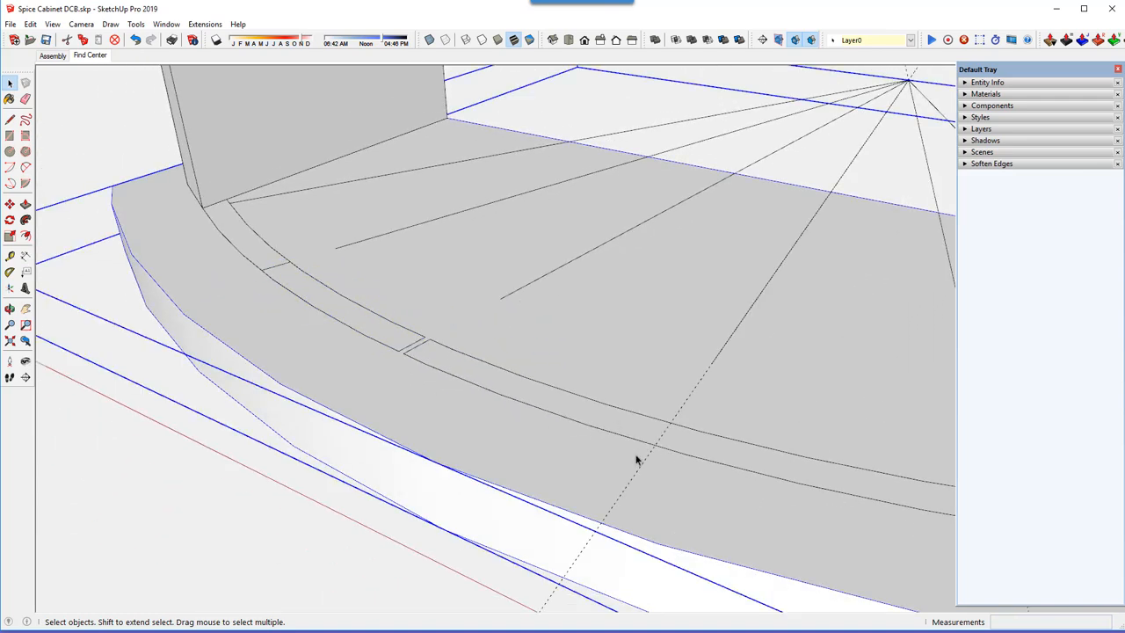
scroll(319, 315, "down", 2)
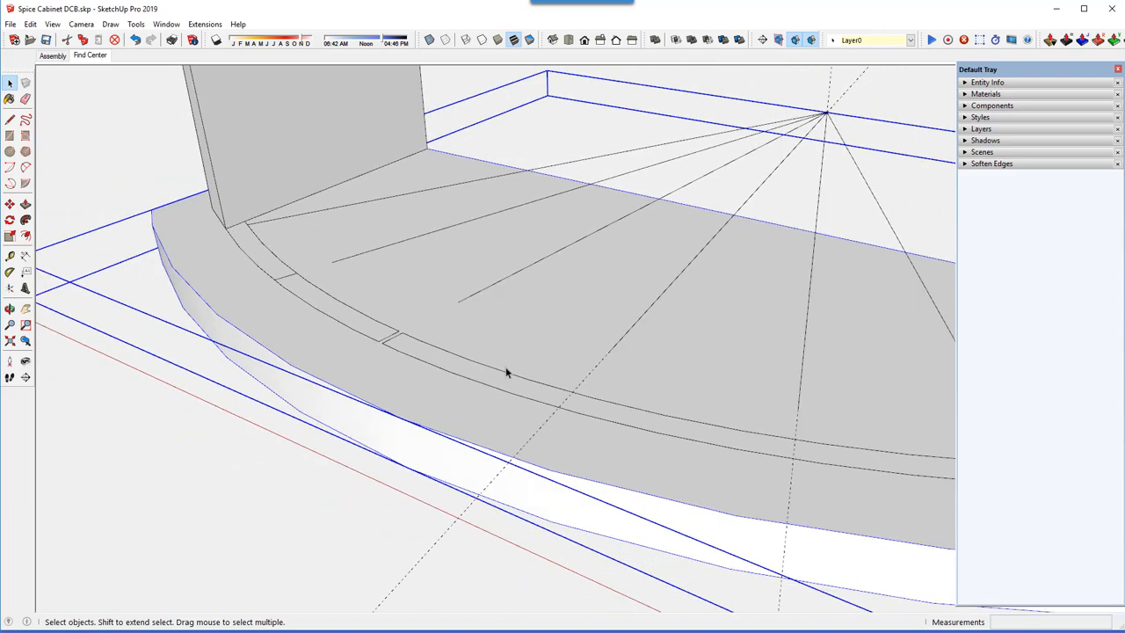
scroll(509, 376, "up", 2)
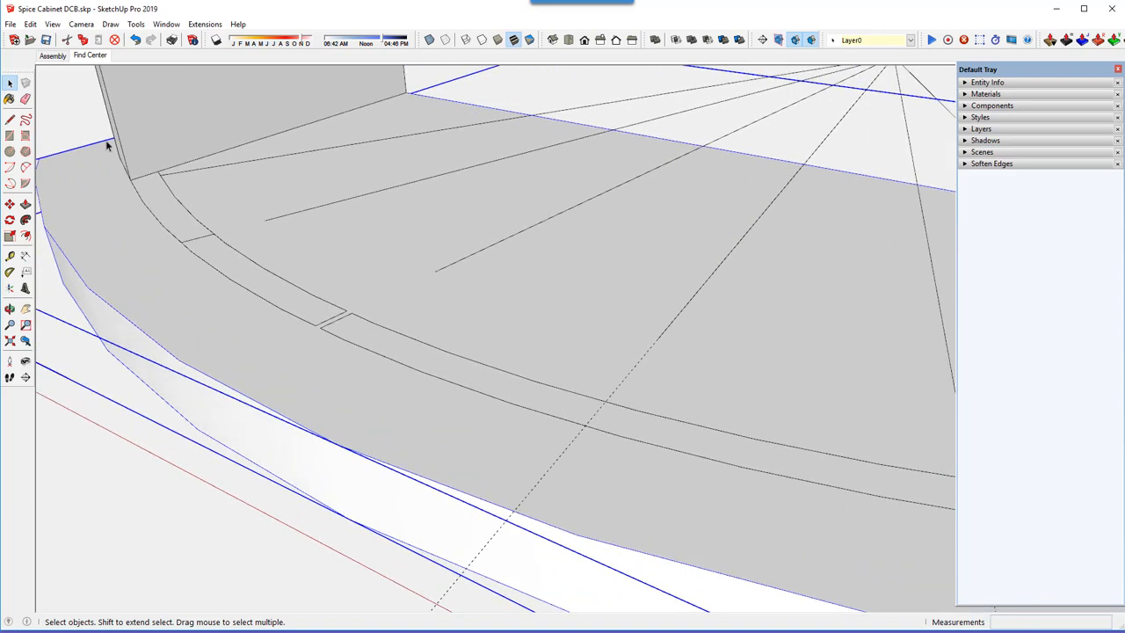
left_click(10, 118)
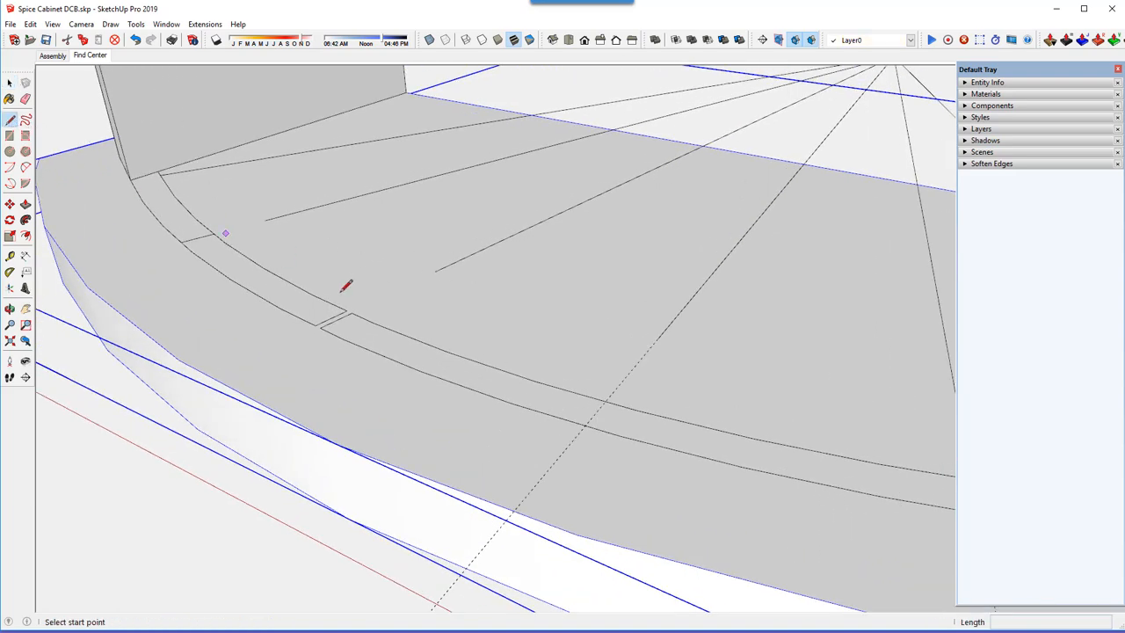
left_click(604, 402)
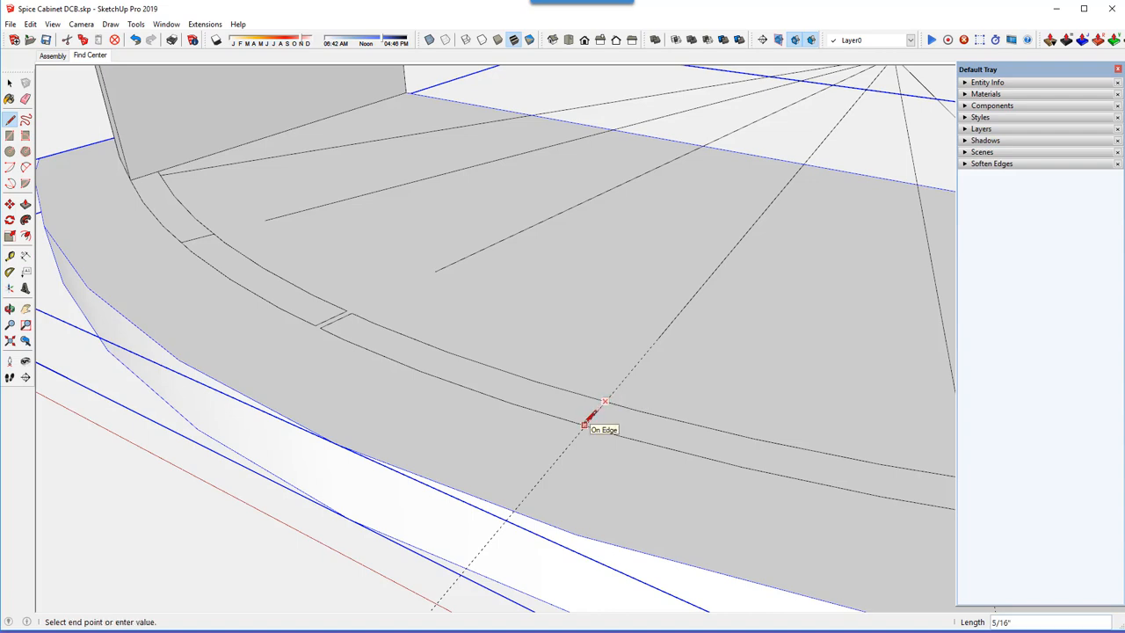
left_click(584, 424)
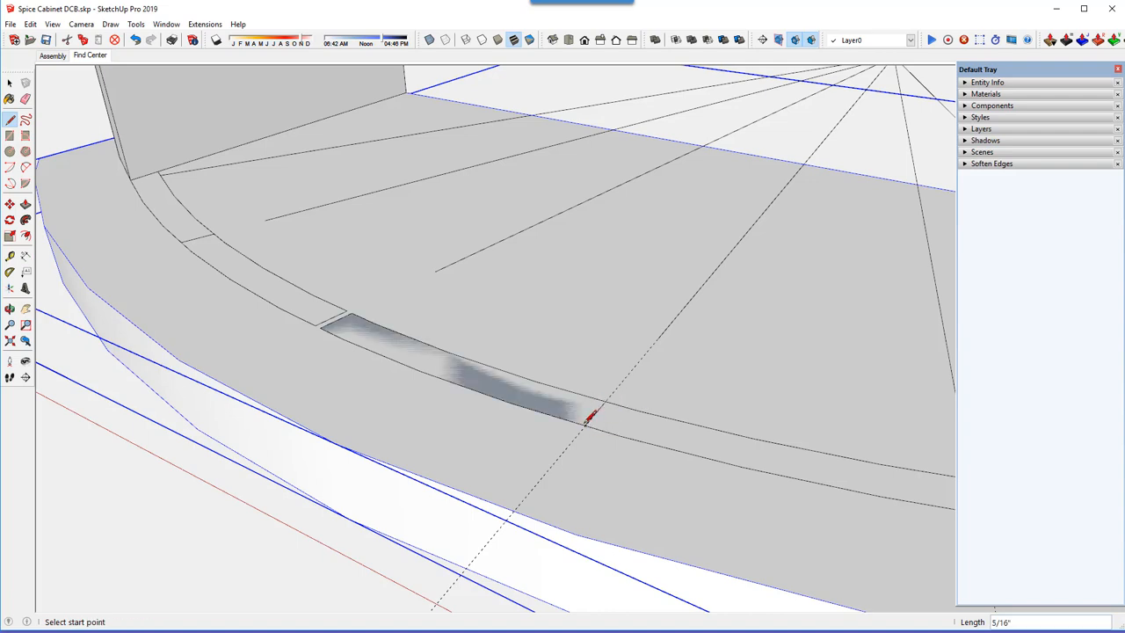
scroll(585, 424, "up", 3)
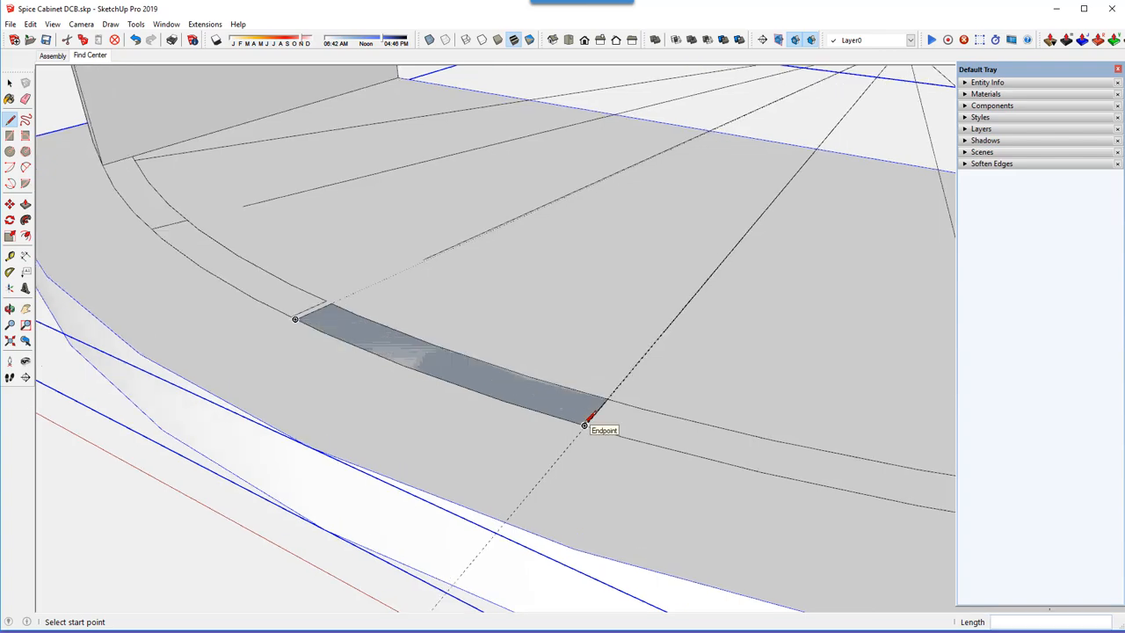
scroll(589, 414, "up", 2)
mouse_move(595, 407)
middle_mouse_down()
mouse_move(595, 398)
mouse_move(551, 412)
middle_mouse_up()
scroll(564, 429, "up", 4)
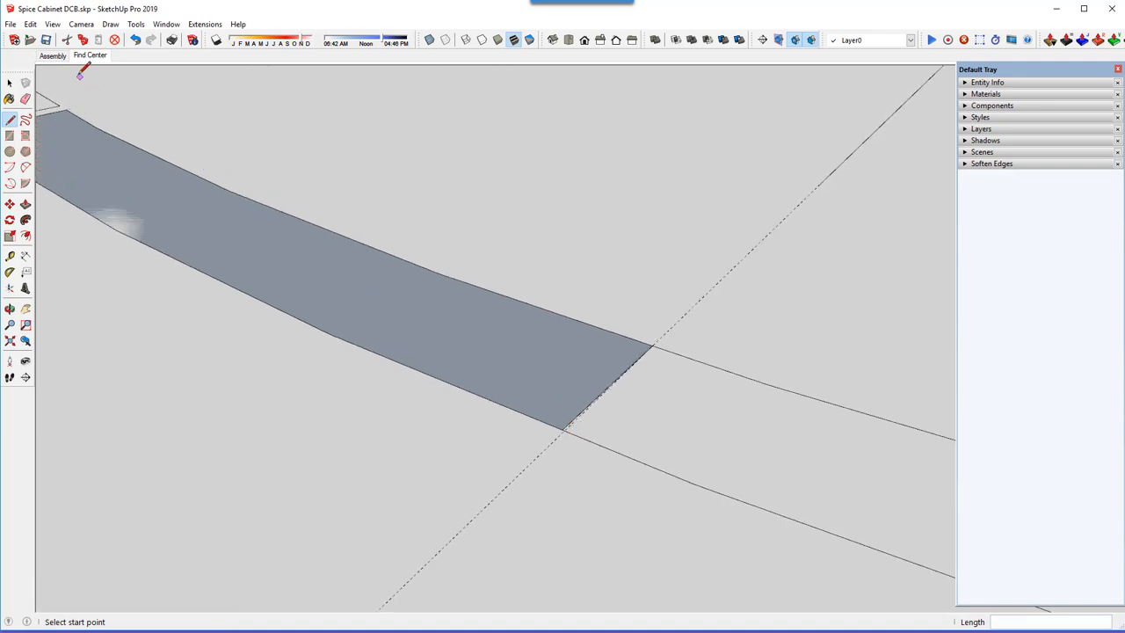
left_click(135, 40)
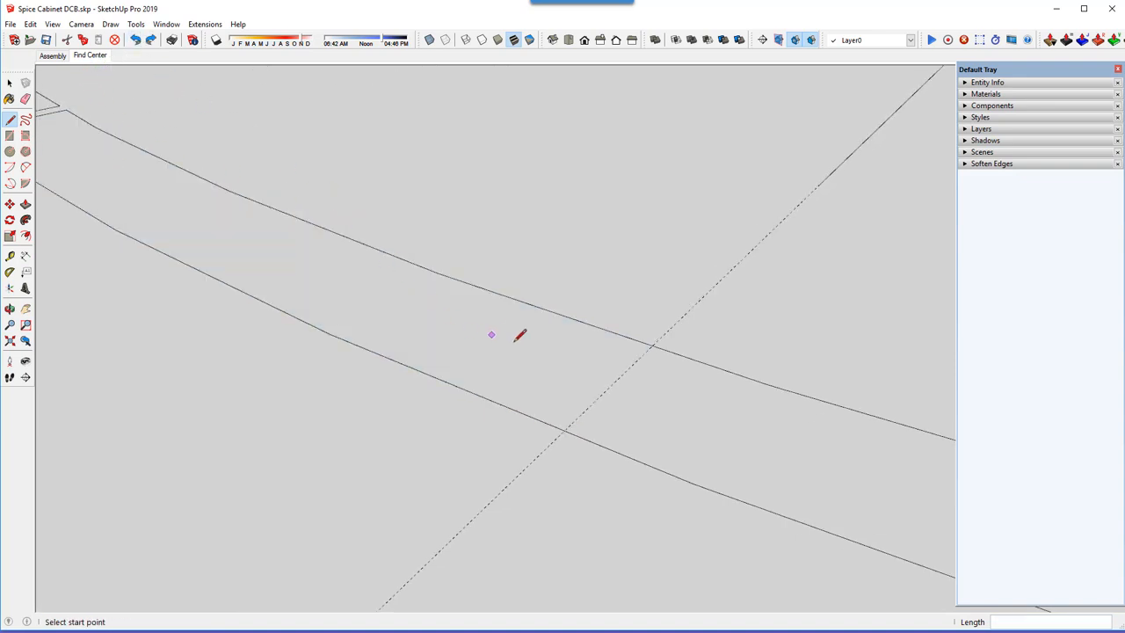
Draw a line from the inner arc to the outer arc along the third radial guide, snapping to both intersections
left_click(651, 345)
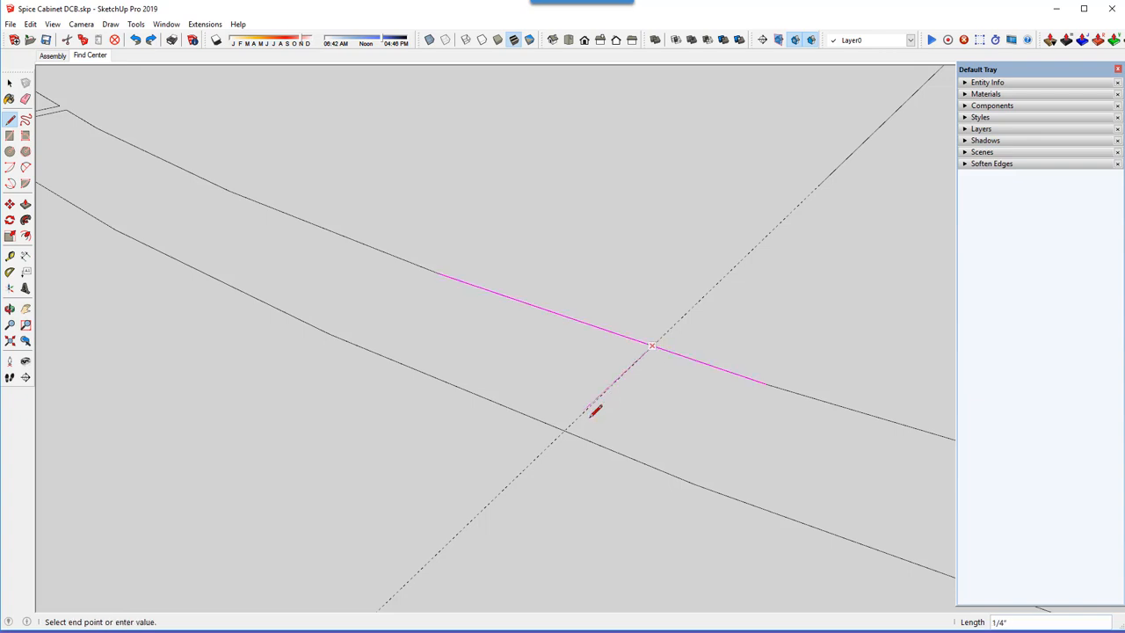
scroll(595, 410, "up", 2)
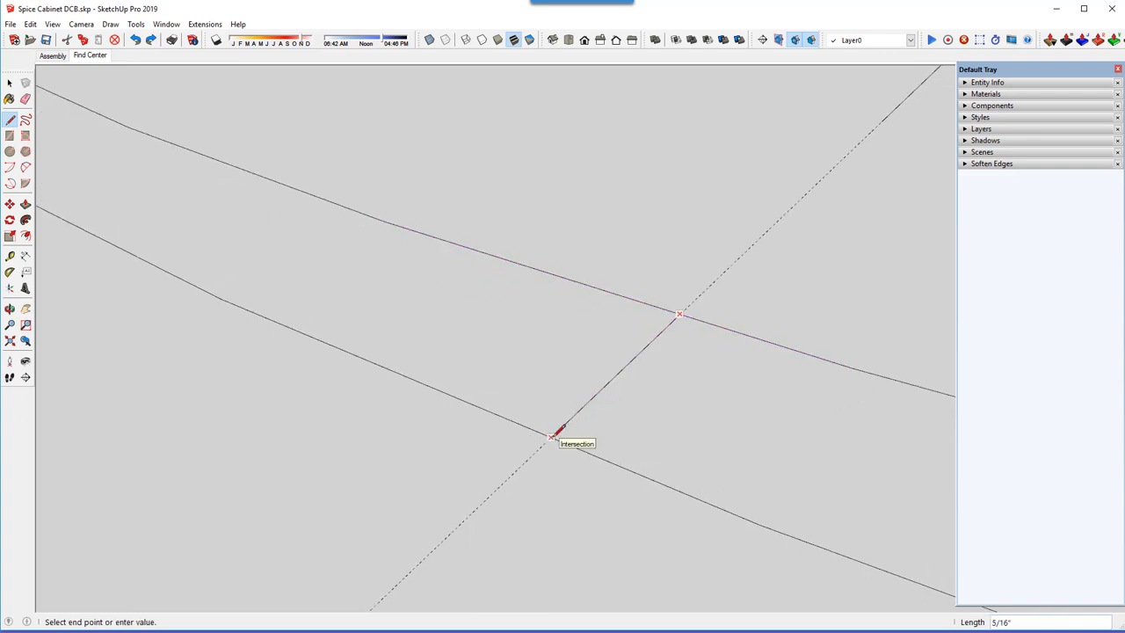
left_click(551, 436)
scroll(697, 321, "down", 3)
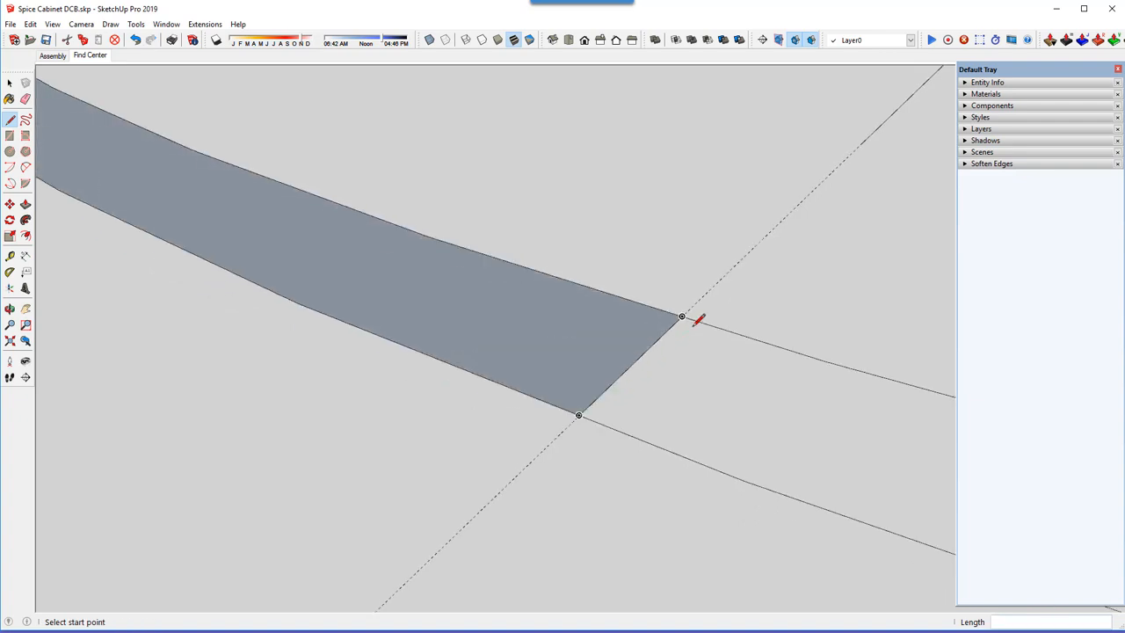
scroll(692, 329, "down", 3)
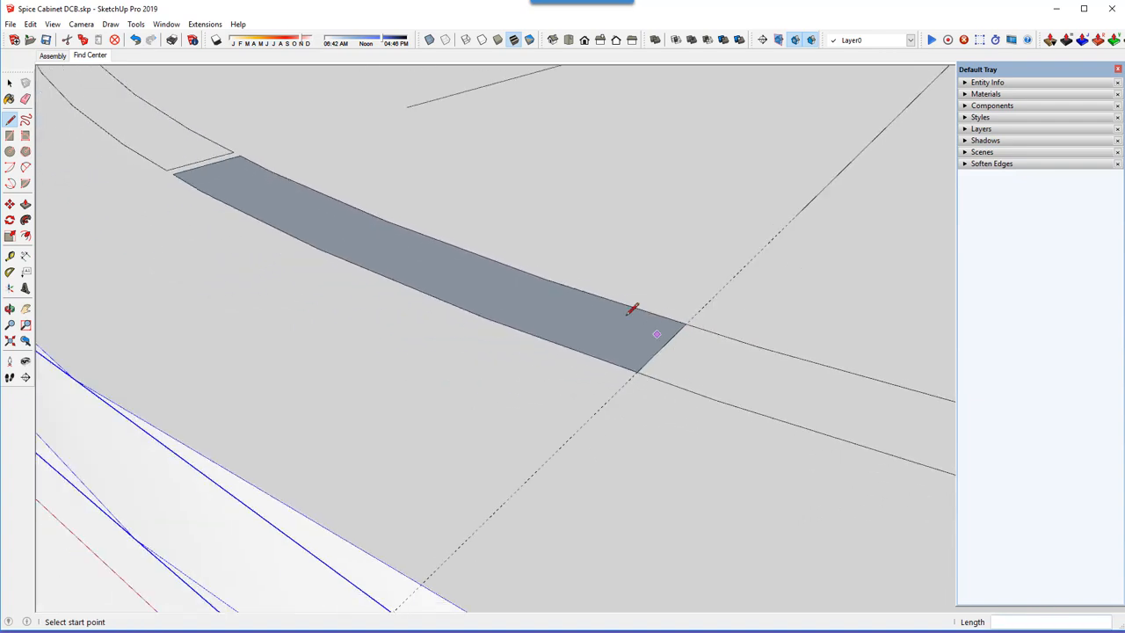
Make the closed segment between the second and third radial divisions a component named "Stave", replacing the selection with the component
key("space")
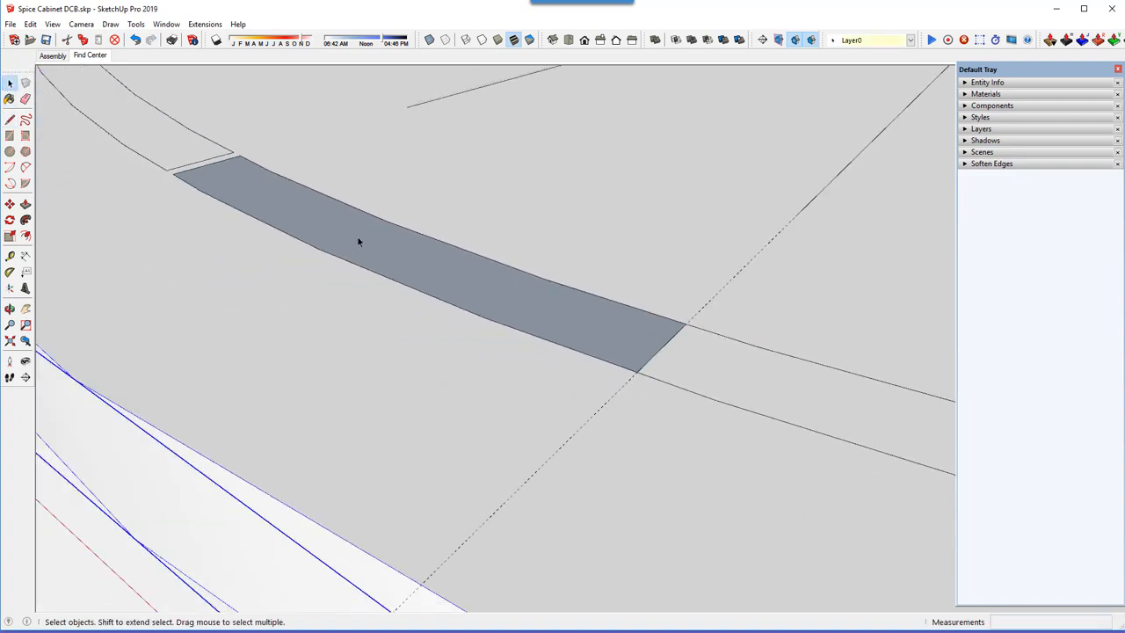
left_click(376, 244)
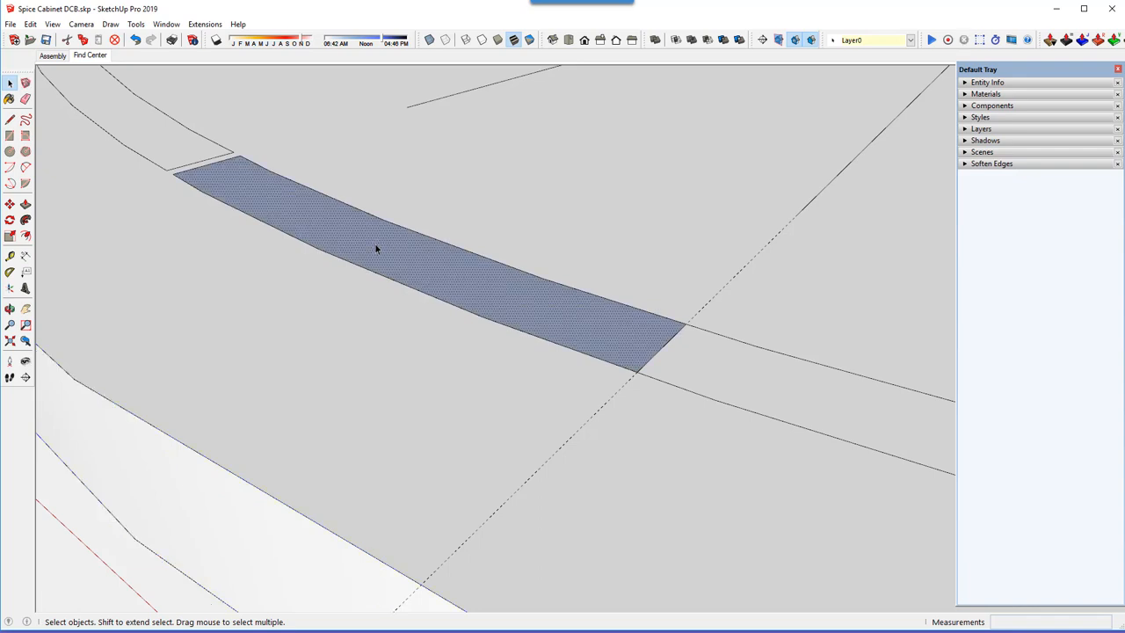
middle_click_drag(404, 261, 379, 311)
double_click(405, 251)
right_click(405, 249)
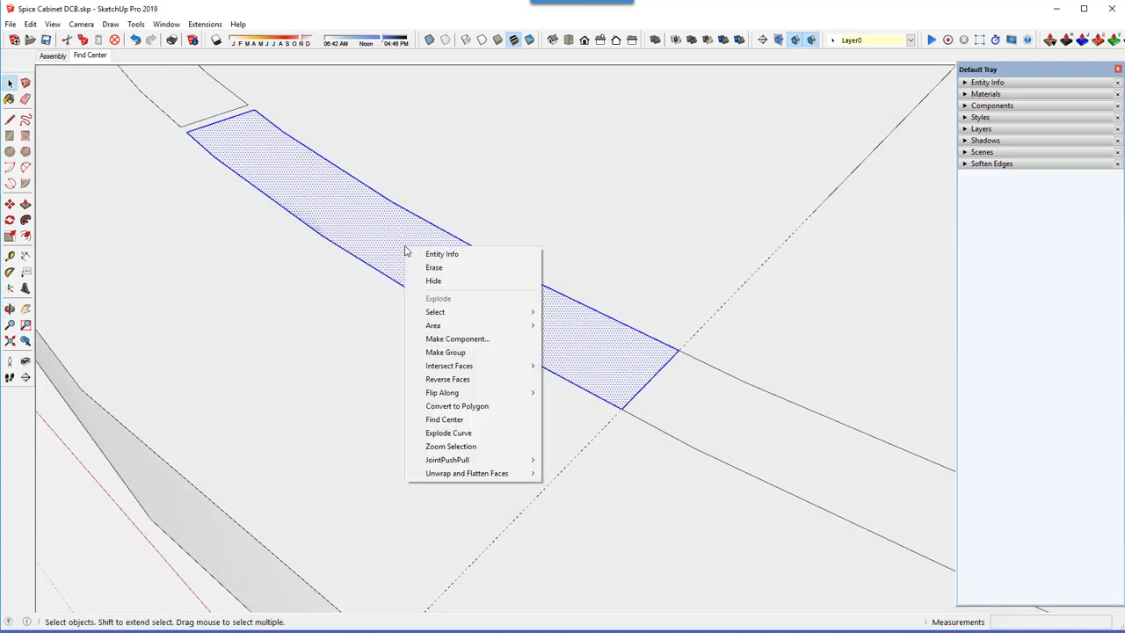
left_click(444, 339)
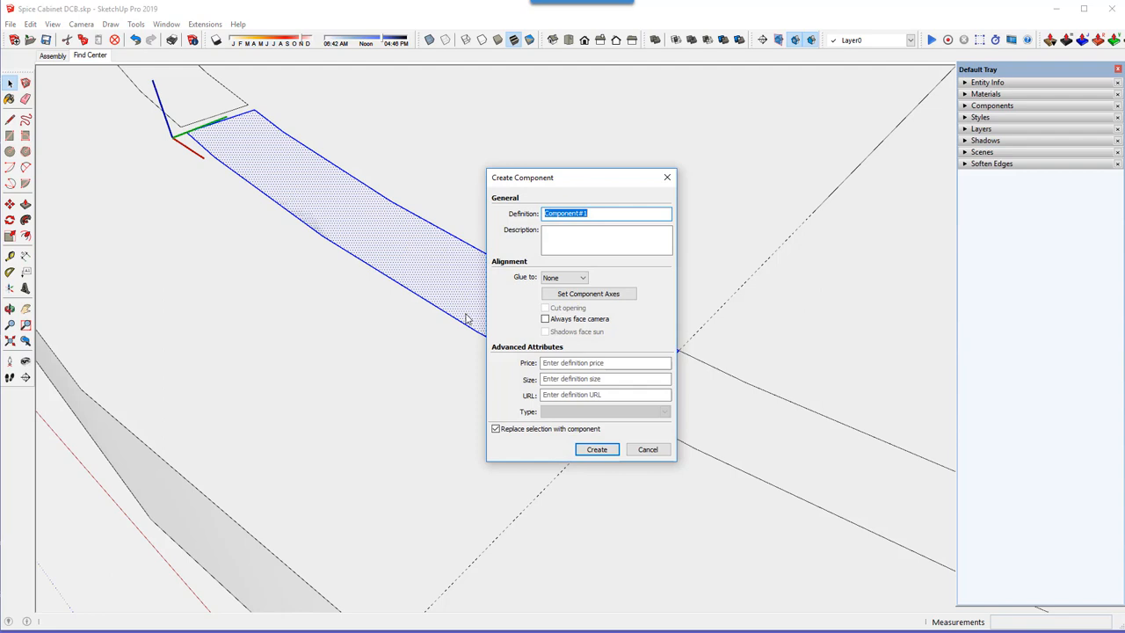
type("Stave")
key("Return")
Erase the guide line along the third radial division
scroll(258, 185, "down", 3)
key("e")
scroll(334, 204, "down", 1)
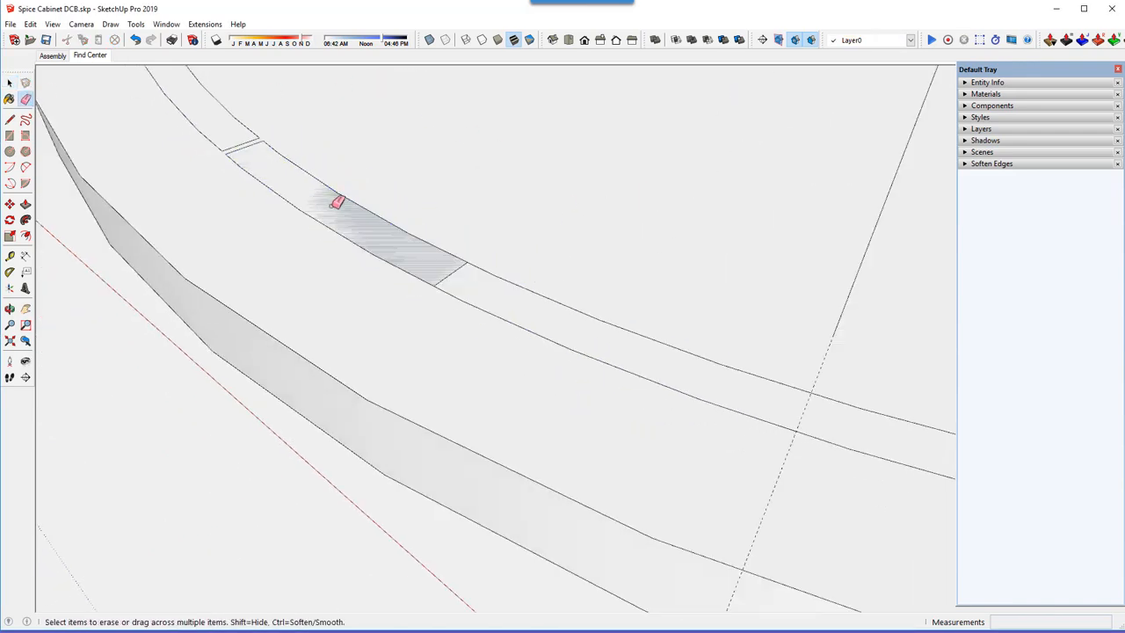
Draw a line between the inner and outer arcs along the fourth radial guide from the left side panel
scroll(625, 326, "up", 5)
key("l")
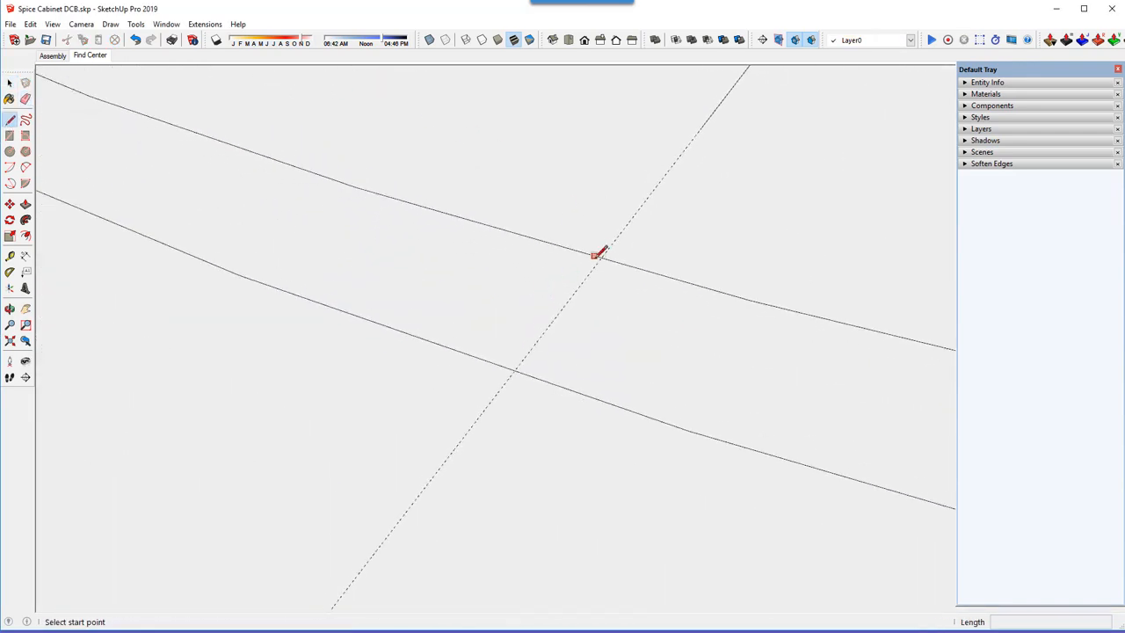
left_click(514, 370)
key("Escape")
scroll(515, 352, "up", 3)
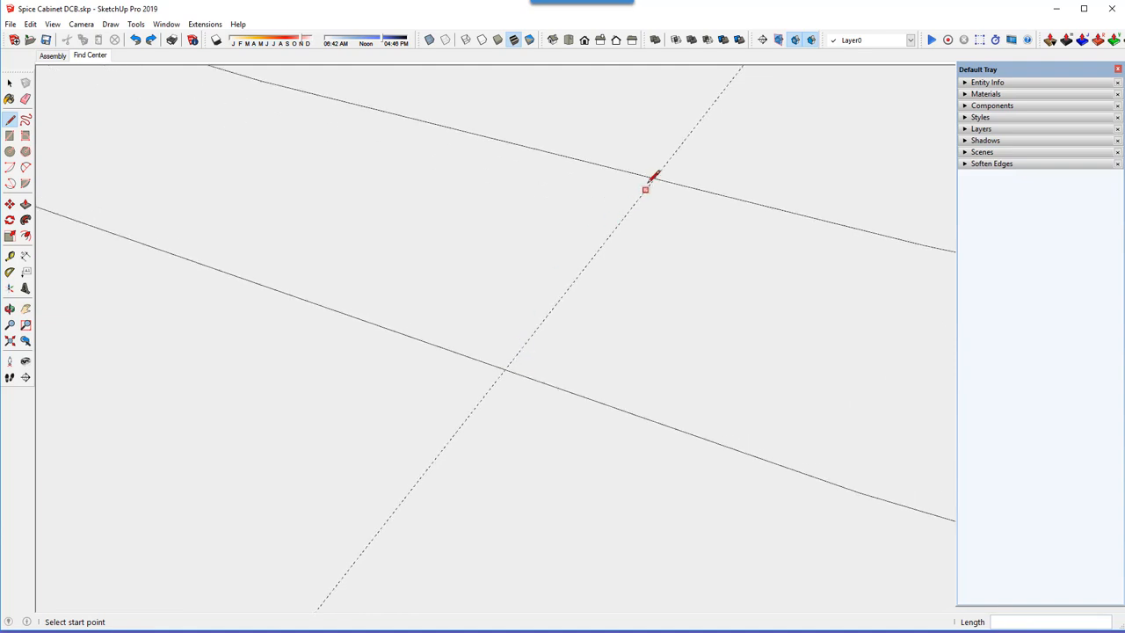
left_click(505, 370)
key("Escape")
scroll(651, 302, "down", 4)
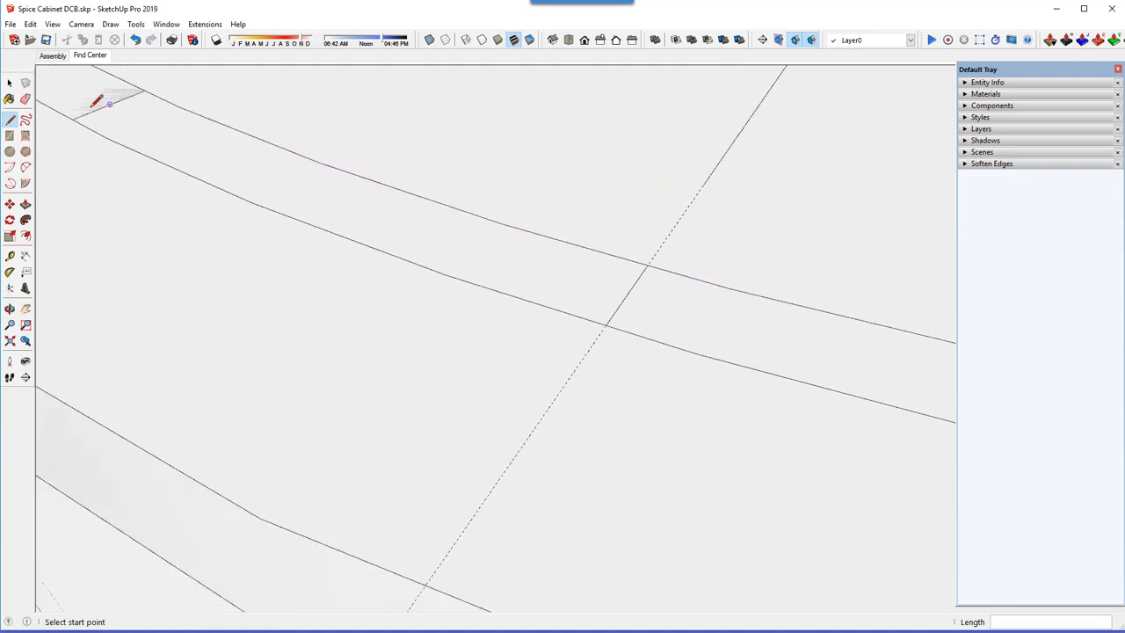
Draw a line between the inner and outer arcs at the third radial division to close the next segment
left_click(10, 82)
left_click(322, 164)
scroll(82, 112, "up", 3)
scroll(269, 242, "down", 2)
left_click(11, 119)
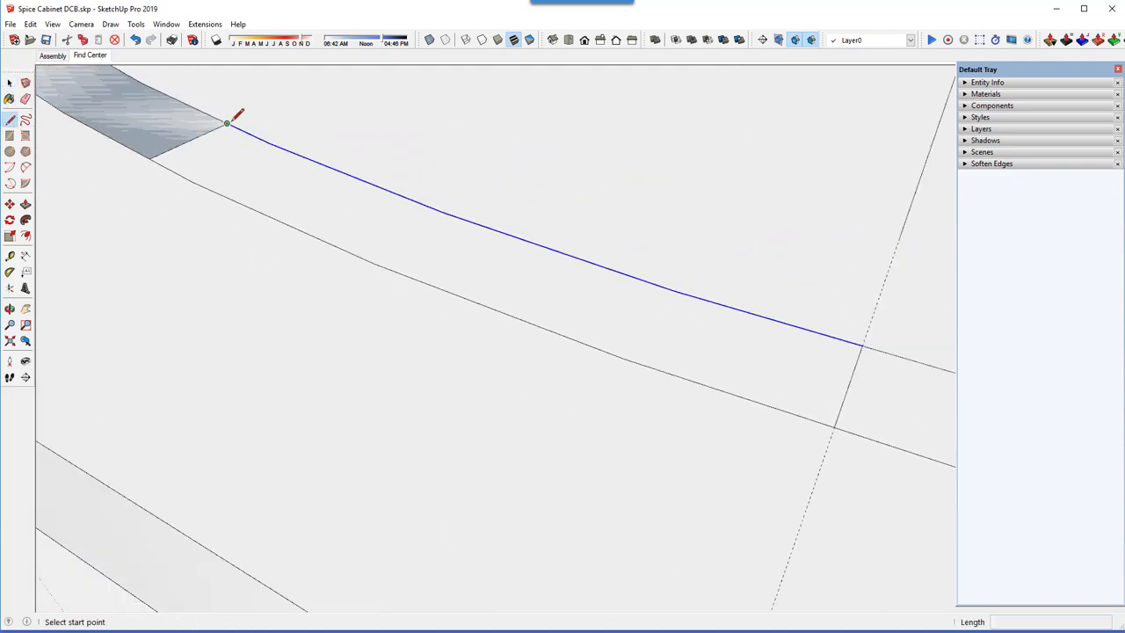
scroll(141, 160, "up", 3)
scroll(176, 147, "down", 1)
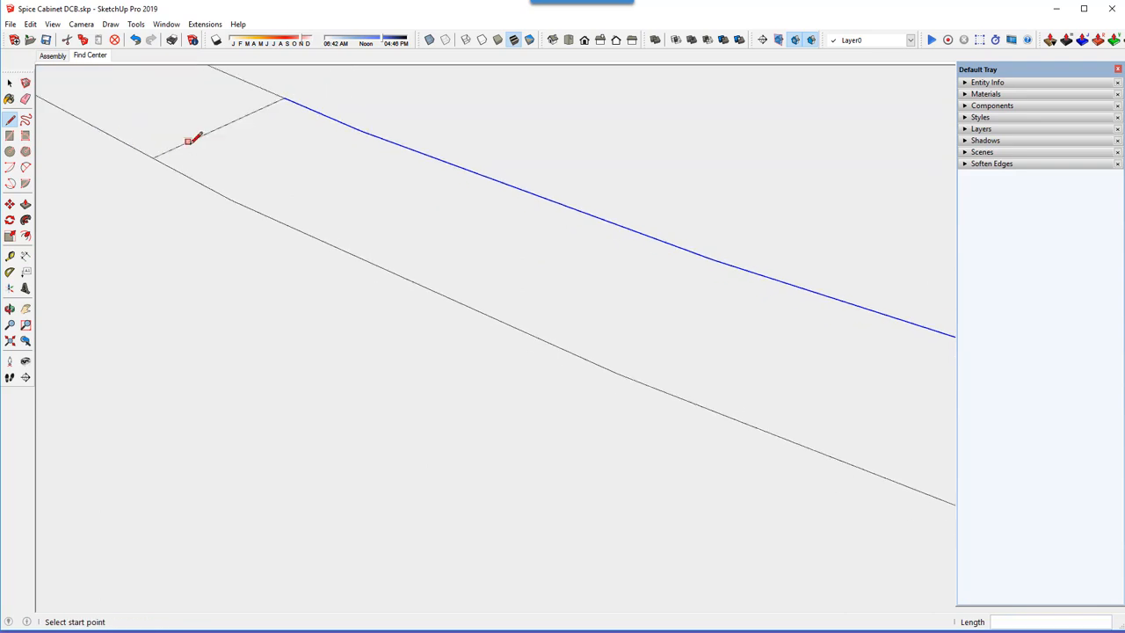
scroll(246, 167, "down", 2)
Make the closed segment between the third and fourth radial divisions a component named "Stave R2"
key("space")
double_click(257, 155)
right_click(258, 155)
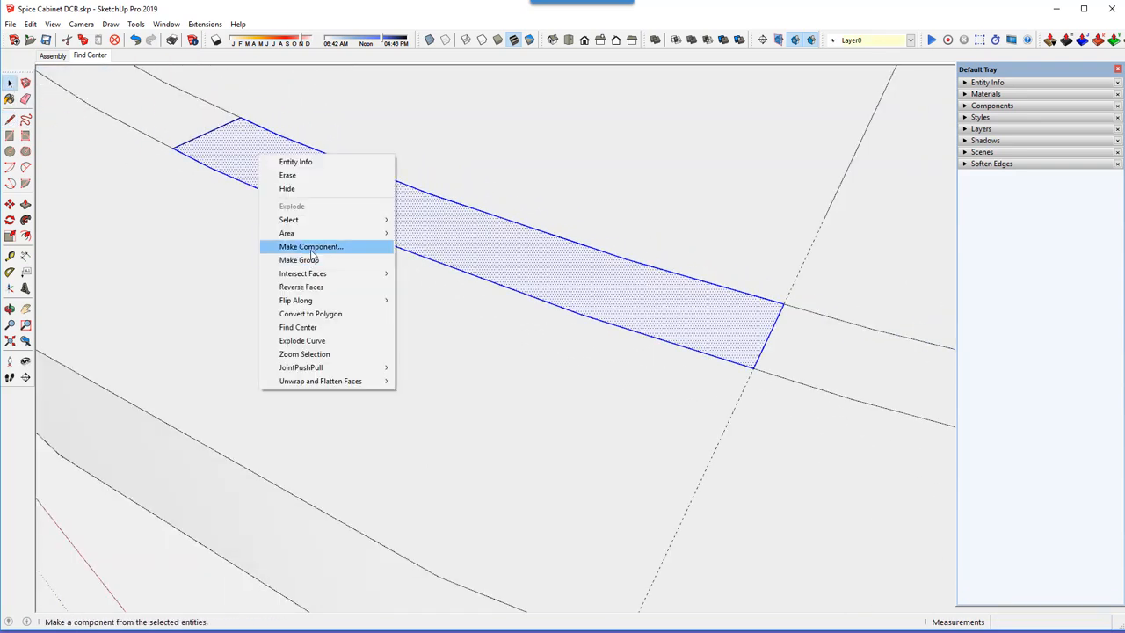
left_click(312, 248)
type("Sta")
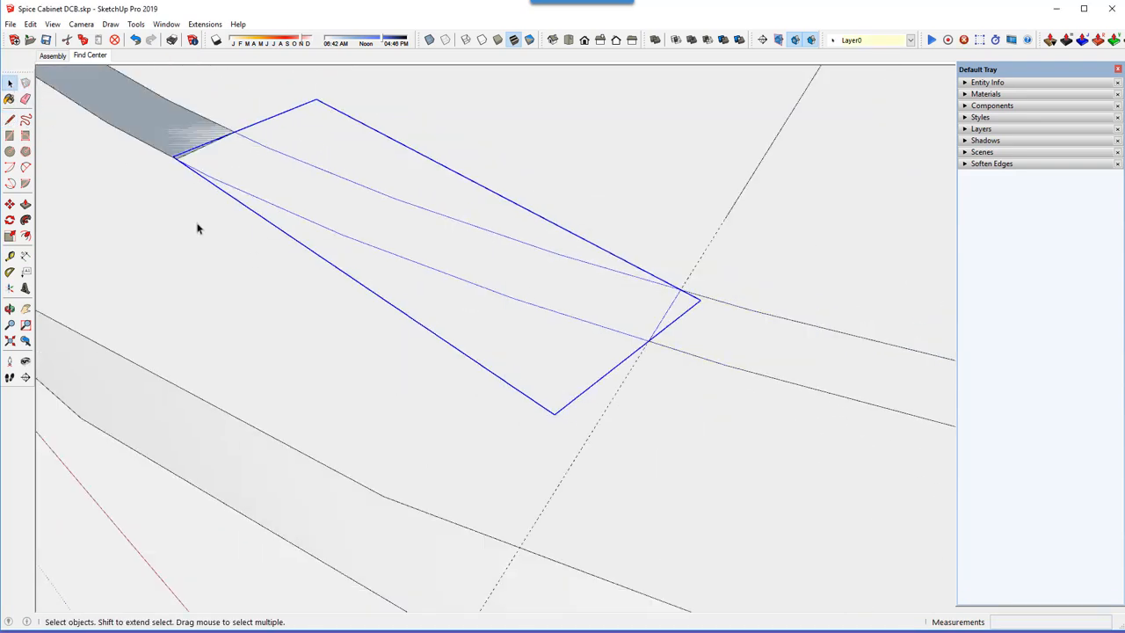
Draw a line between the outer and inner arcs at the fourth radial division to bound the last segment
scroll(196, 226, "down", 3)
scroll(463, 279, "up", 3)
key("l")
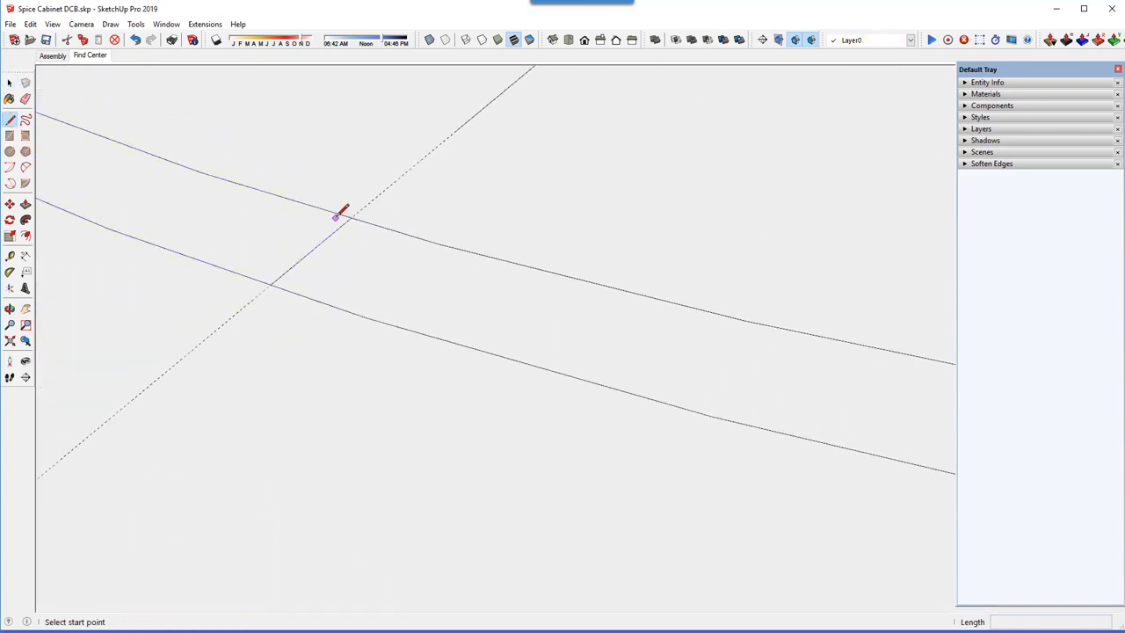
left_click(351, 218)
left_click(270, 285)
key("Escape")
scroll(263, 277, "down", 3)
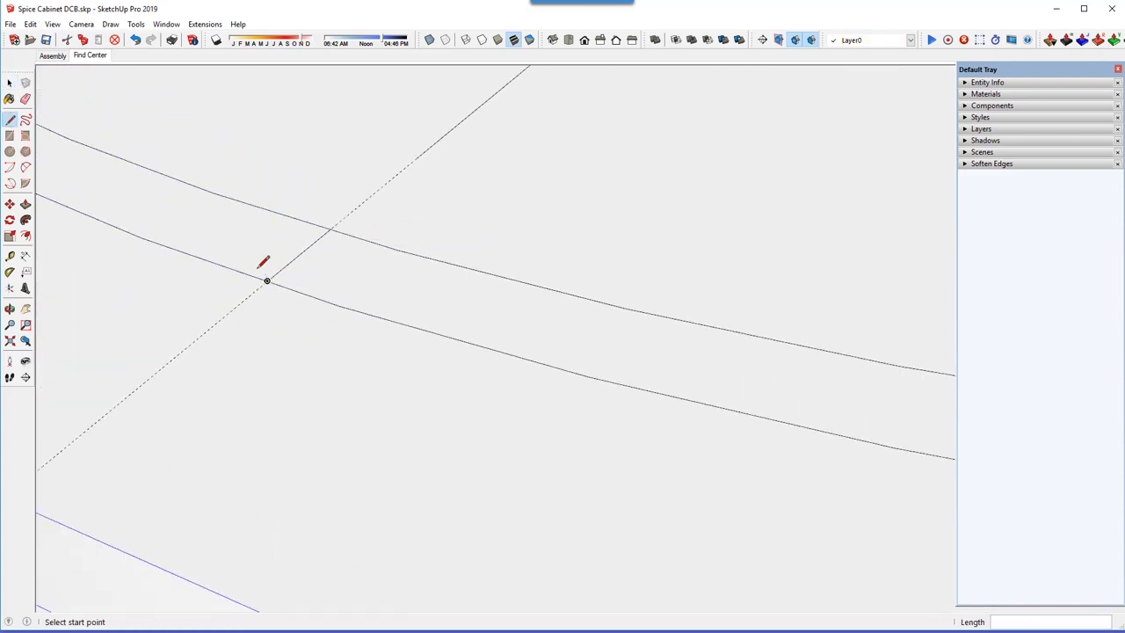
Erase the guide lines along the fourth radial division and beside the right side panel
key("e")
left_click(388, 173)
left_click(390, 171)
middle_click_drag(297, 269, 625, 269)
left_click(758, 223)
Close the last segment with a line along the right side panel from the inner arc to the panel's front corner, replacing the stray edge
key("l")
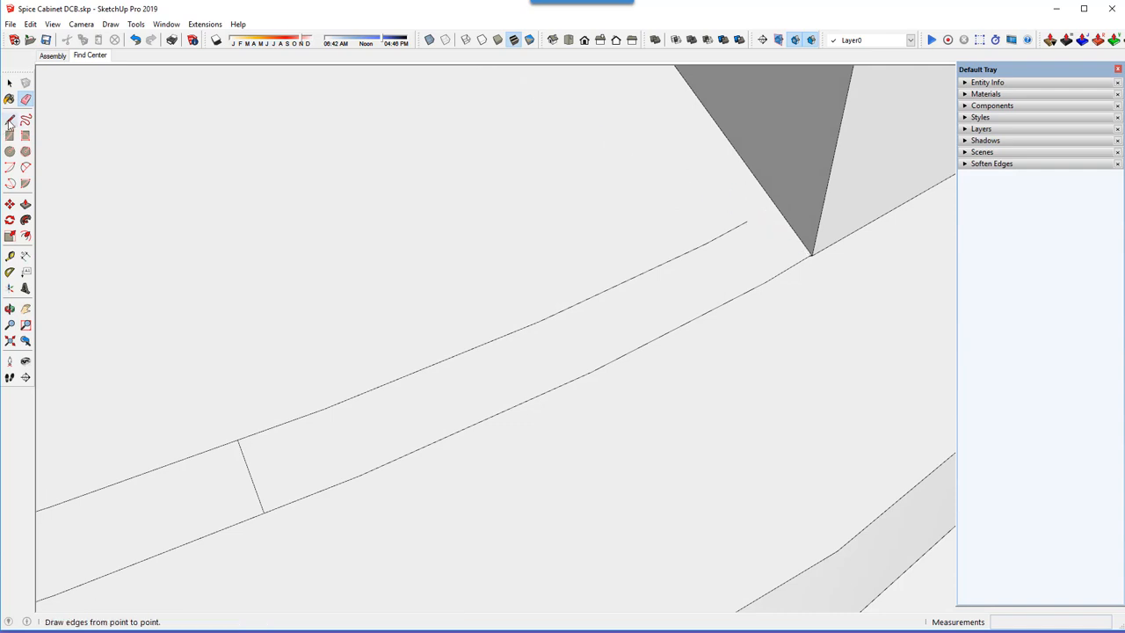
left_click(747, 220)
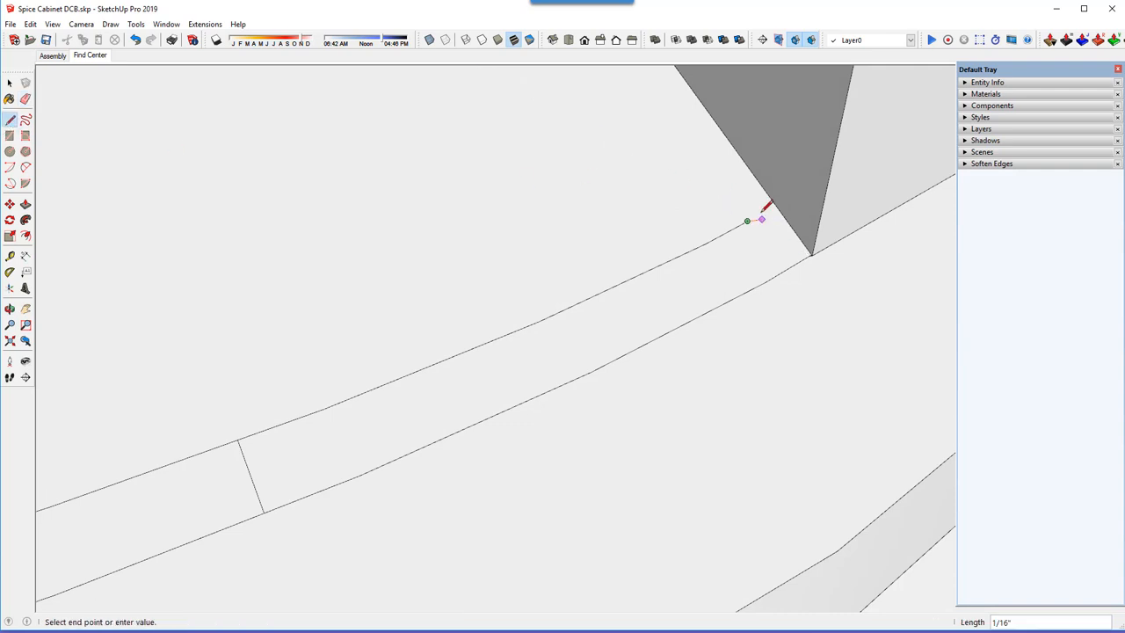
middle_click_drag(811, 251, 705, 269)
left_click(809, 258)
key("e")
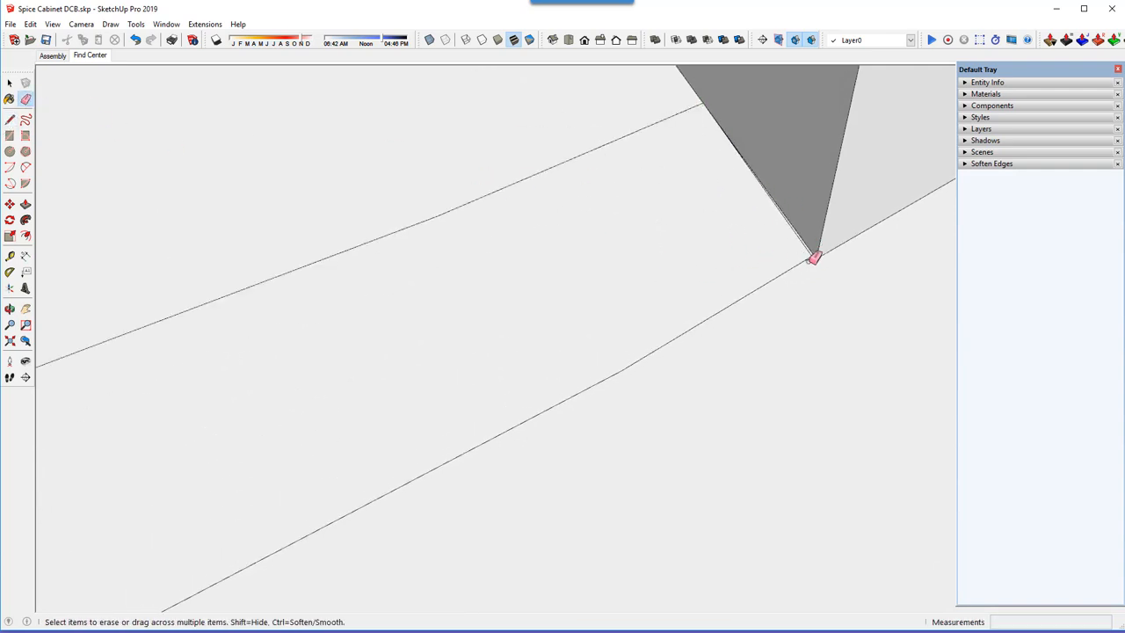
mouse_move(808, 221)
middle_mouse_down()
mouse_move(818, 252)
mouse_move(747, 190)
mouse_move(765, 255)
mouse_move(736, 251)
middle_mouse_up()
left_click(810, 243)
key("l")
left_click(816, 252)
key("Escape")
scroll(711, 289, "down", 3)
Make the last closed segment beside the right side panel a component named "Stave R1"
key("space")
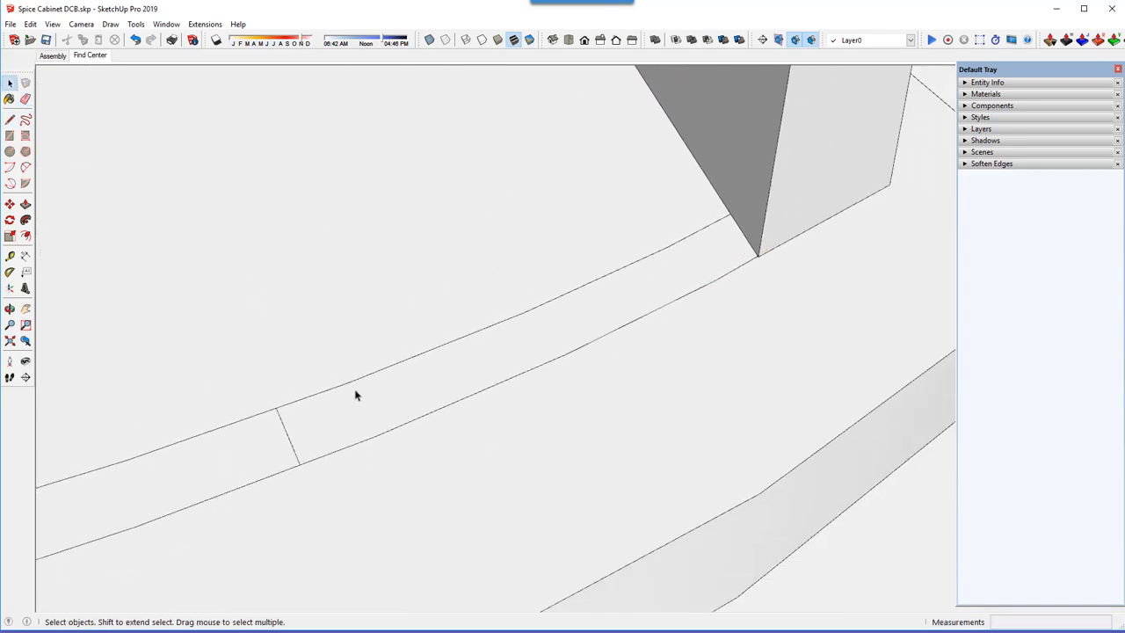
right_click(497, 359)
left_click(543, 449)
type("Stave R1")
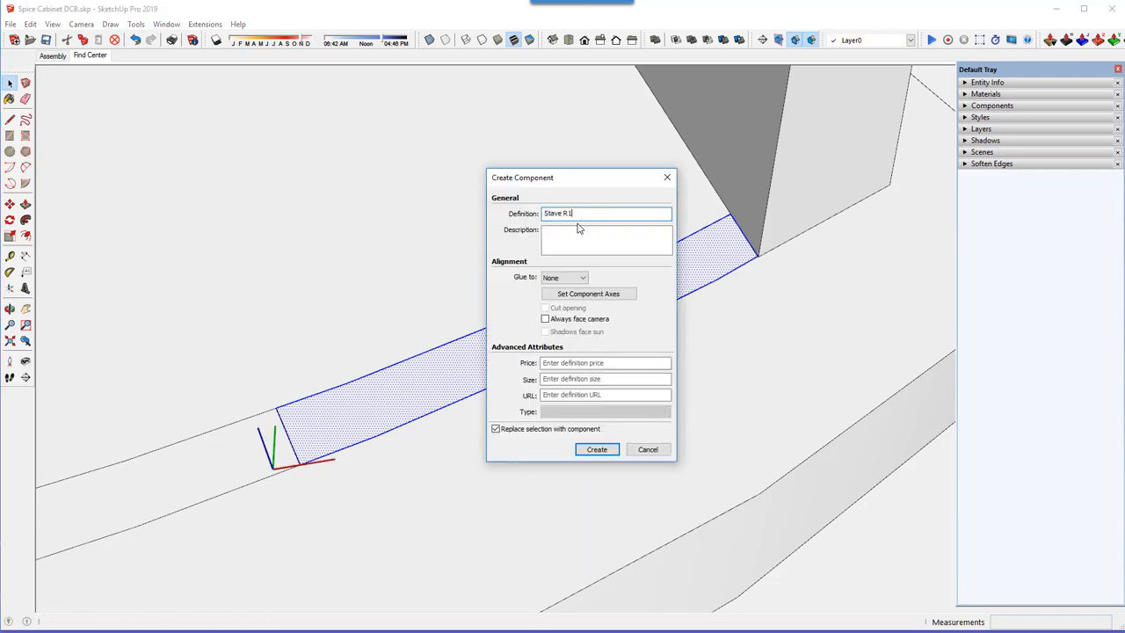
key("Return")
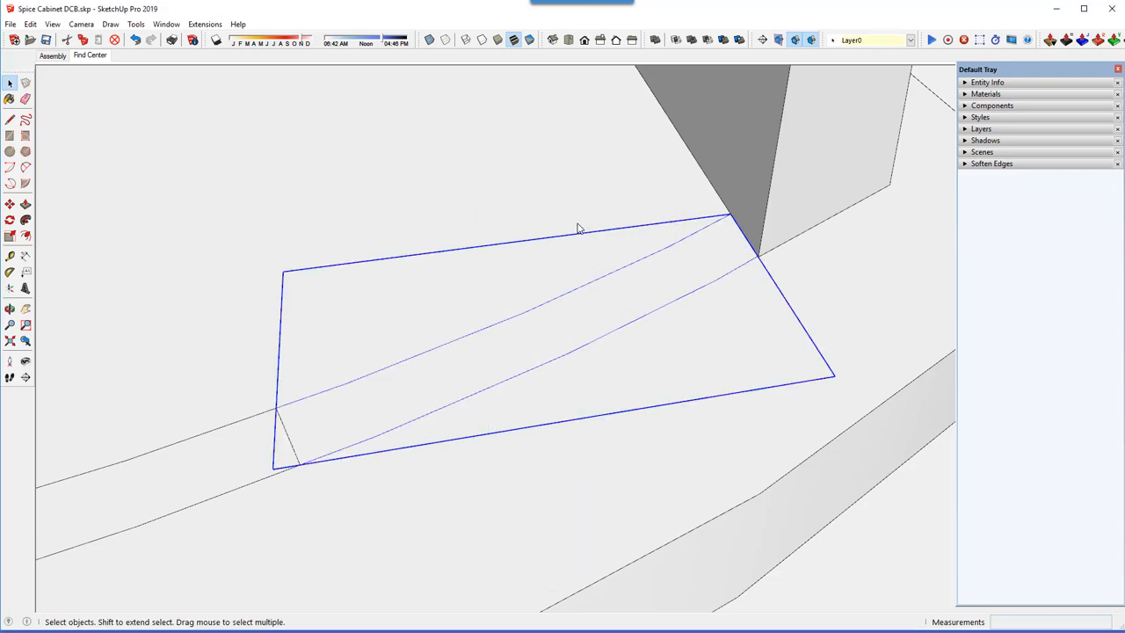
Erase the two remaining radial guide lines across the cabinet bottom
scroll(725, 213, "down", 5)
middle_click_drag(684, 234, 414, 256)
scroll(427, 248, "down", 2)
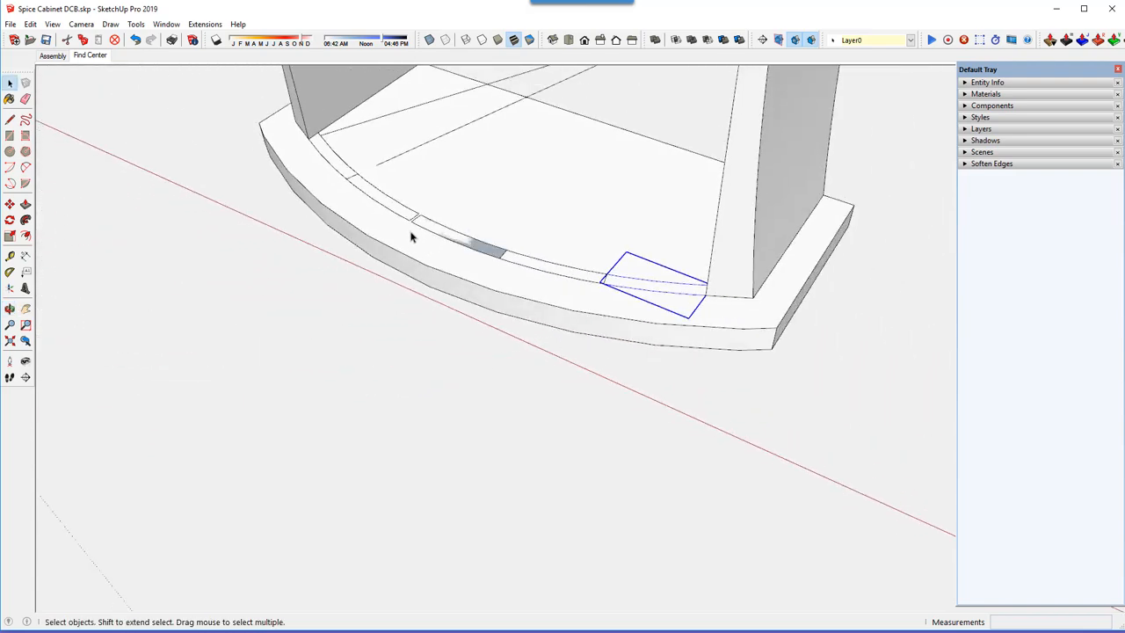
left_click(26, 98)
left_click(404, 111)
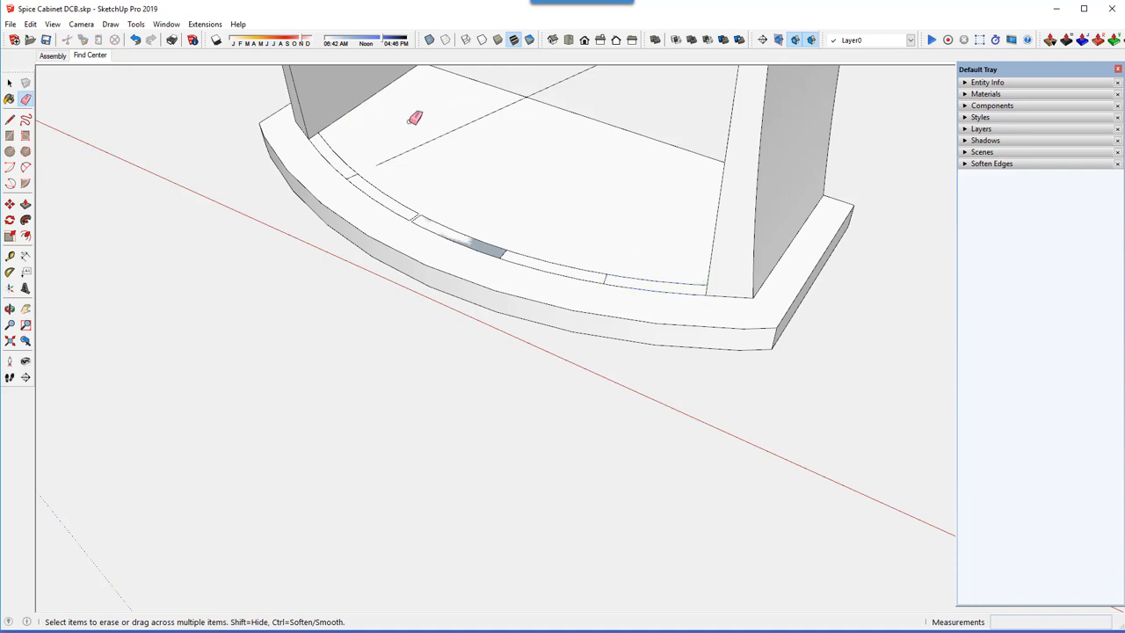
left_click(429, 138)
scroll(477, 447, "down", 5)
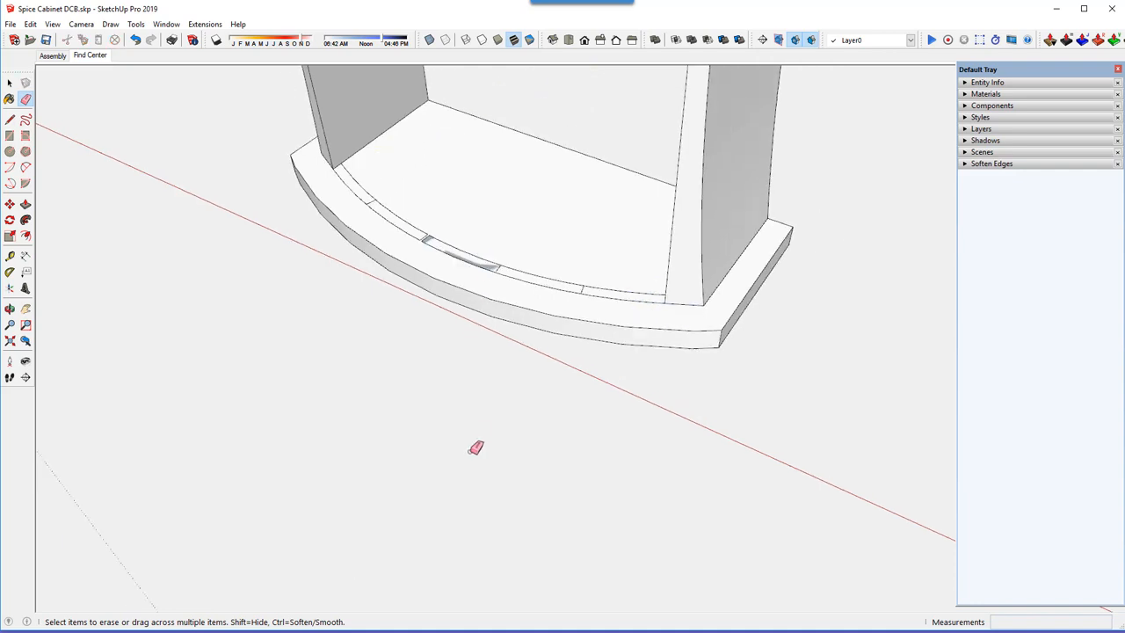
Try extruding the second stave from the left 15 1/2" within its component, up to the side panel's top
scroll(456, 240, "up", 4)
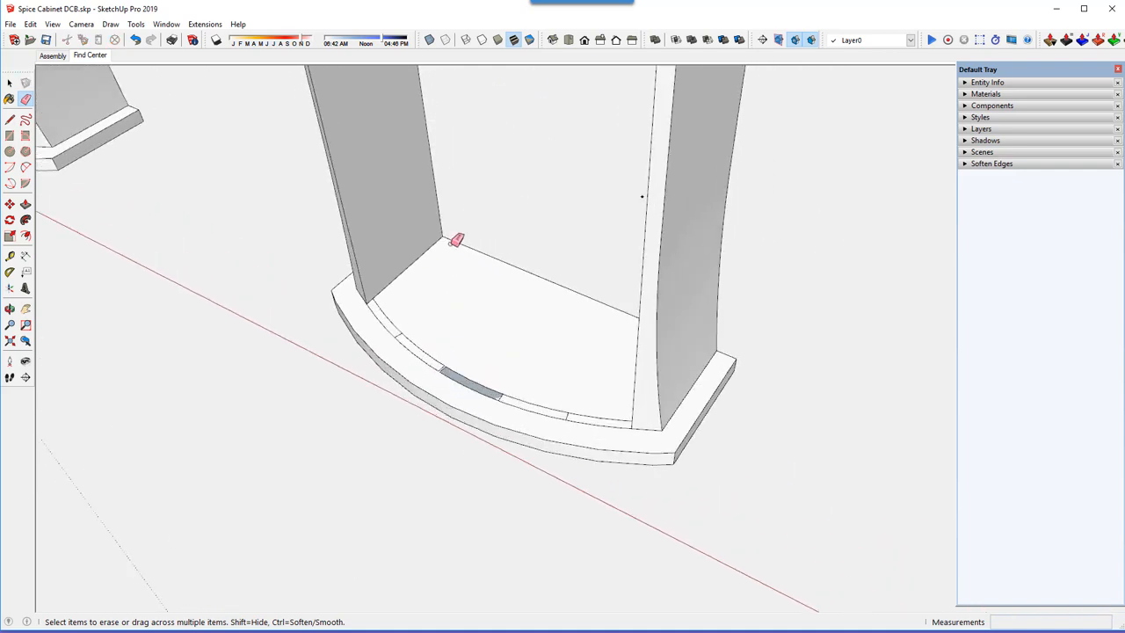
right_click(417, 360)
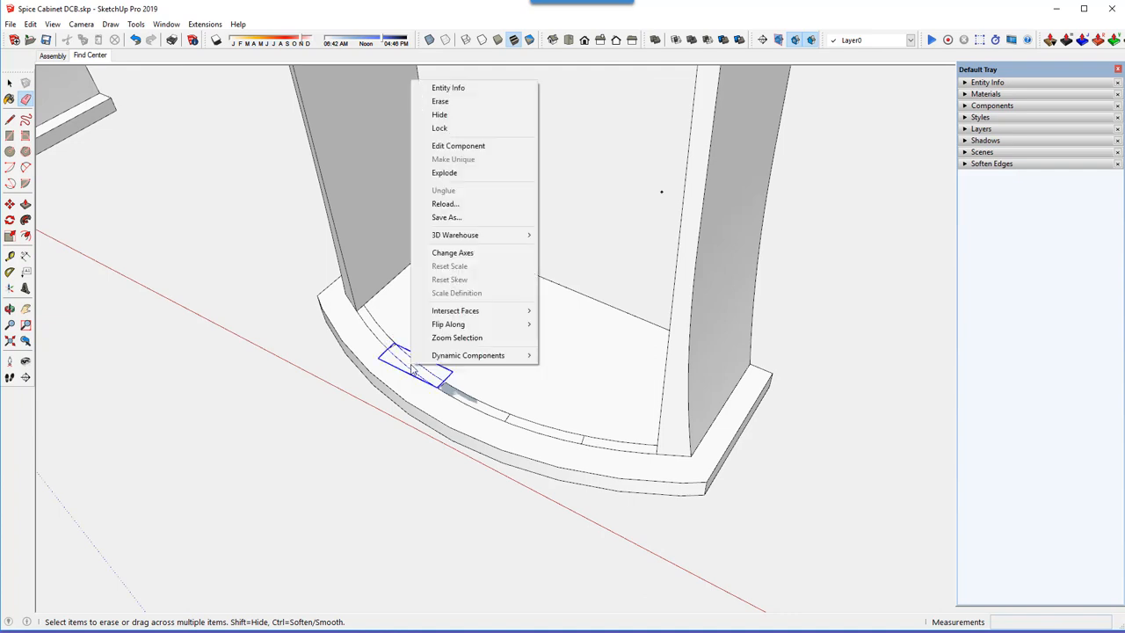
left_click(409, 147)
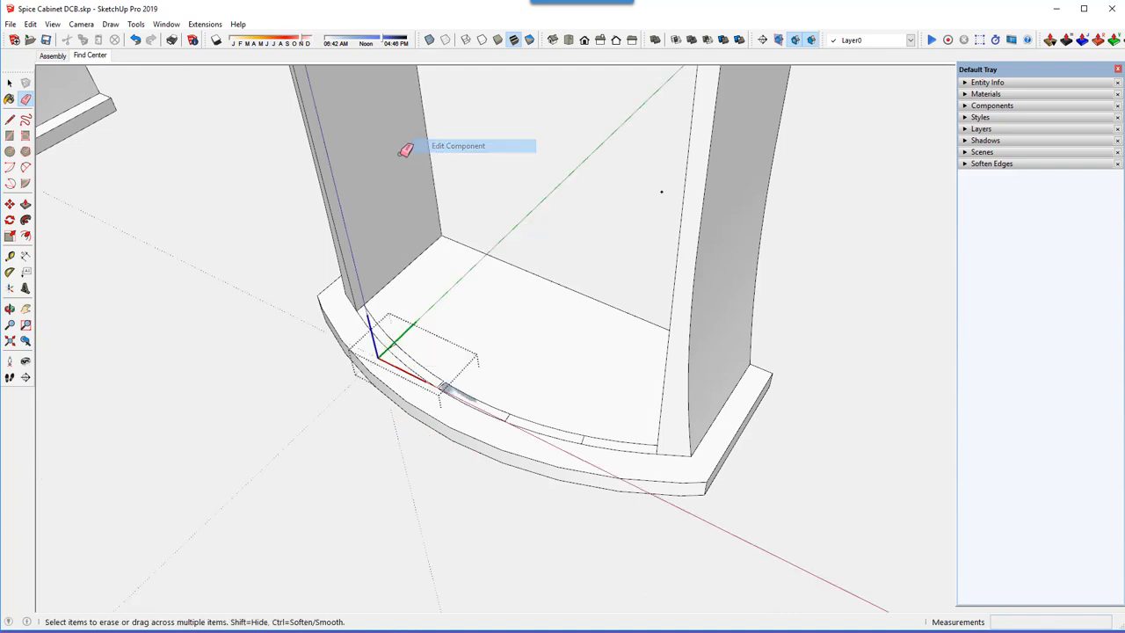
left_click(26, 204)
left_click(417, 373)
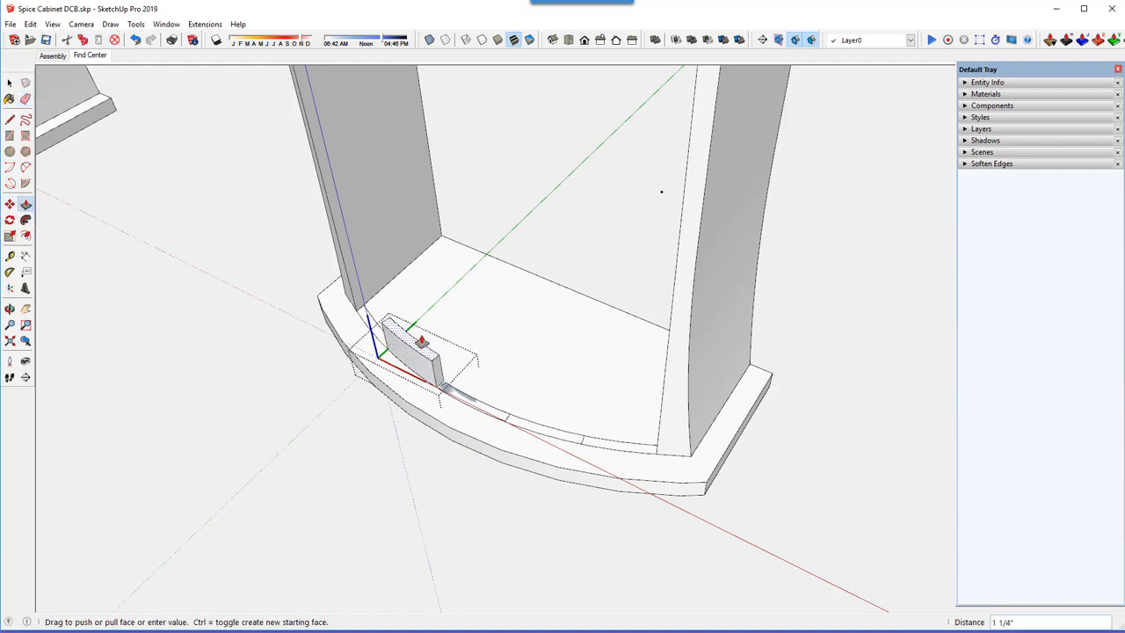
scroll(450, 372, "down", 1)
scroll(449, 370, "down", 4)
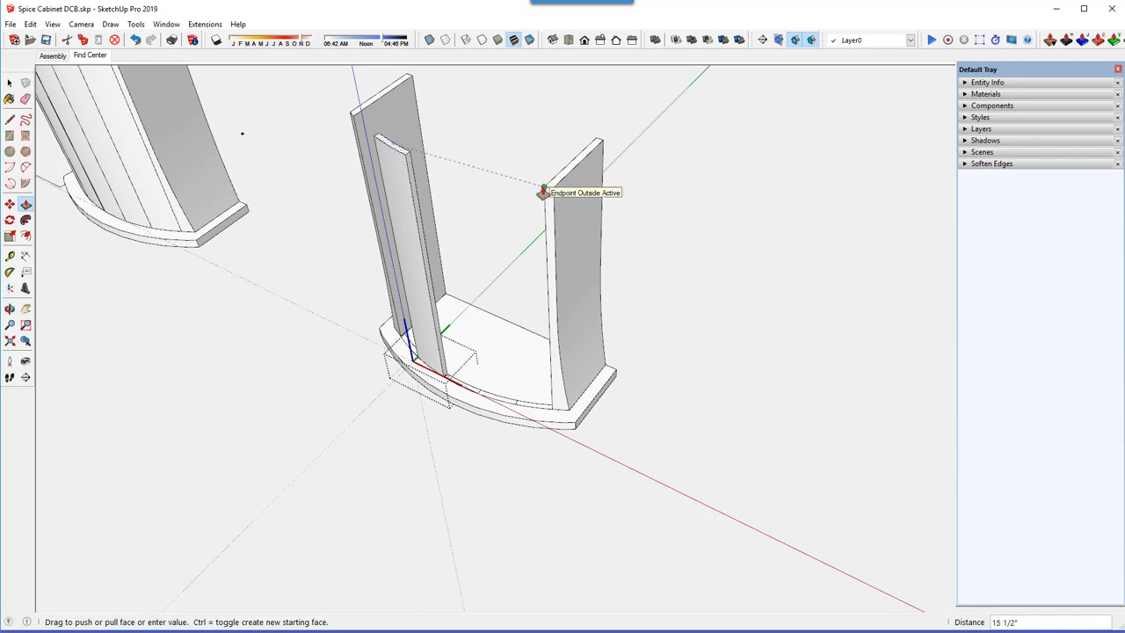
left_click(544, 191)
middle_click_drag(384, 216, 400, 246)
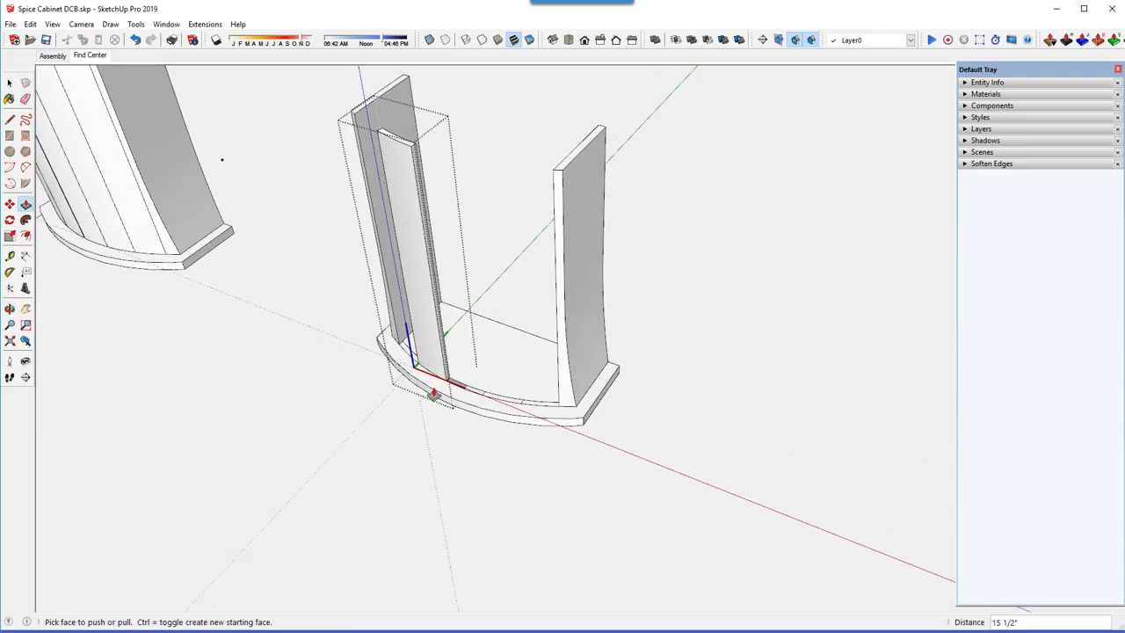
right_click(505, 222)
left_click(527, 223)
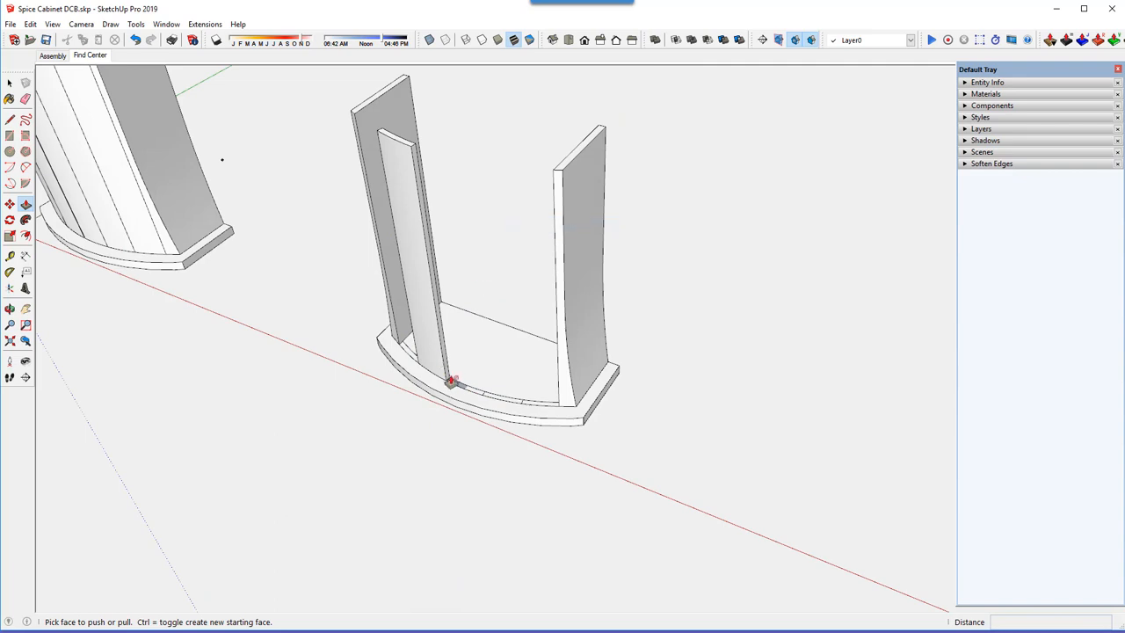
Undo the stave's extrusion and leave its component unedited
scroll(455, 384, "up", 3)
scroll(454, 384, "up", 2)
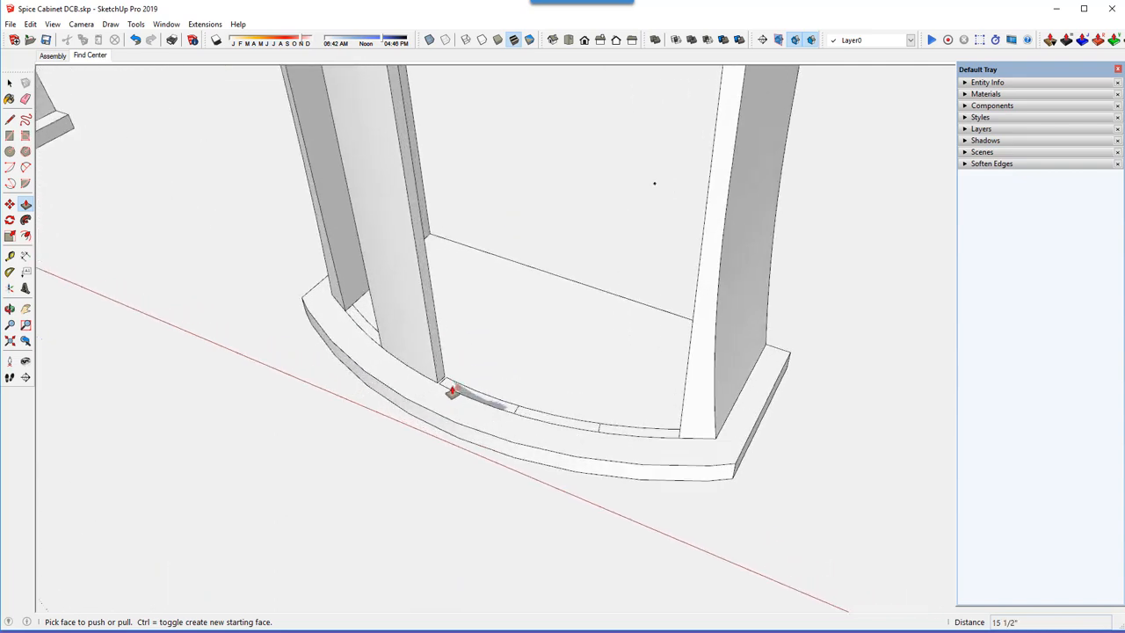
left_click(134, 41)
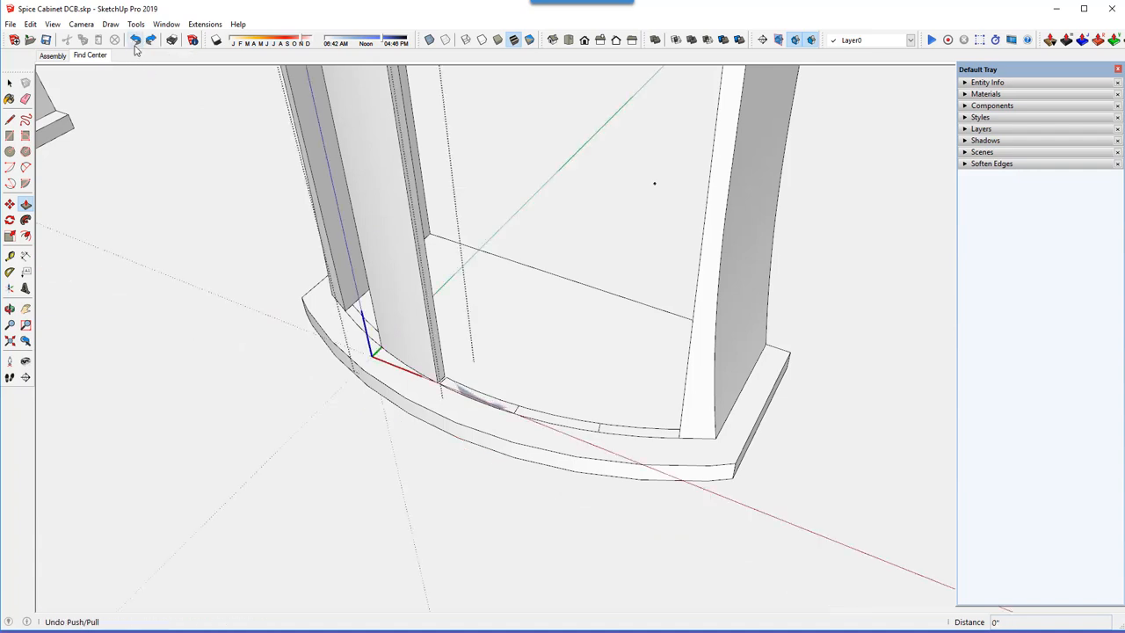
left_click(134, 41)
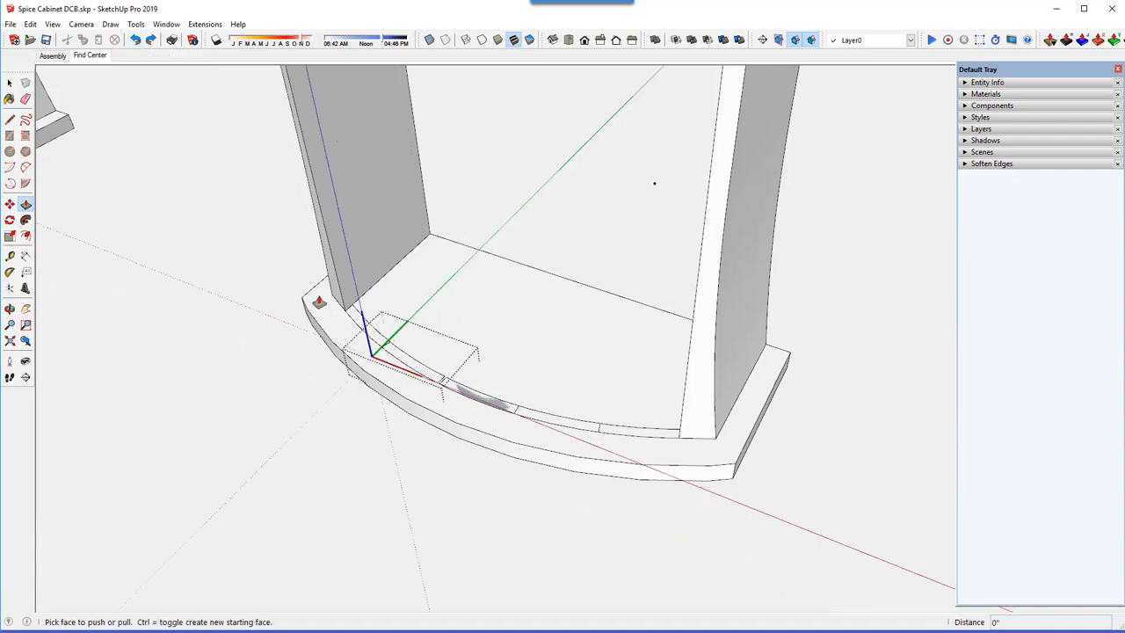
left_click(135, 42)
middle_click_drag(440, 348, 370, 317)
Copy all five flat stave components together about 23 1/8" out to the open space beside the cabinet carcass
key("space")
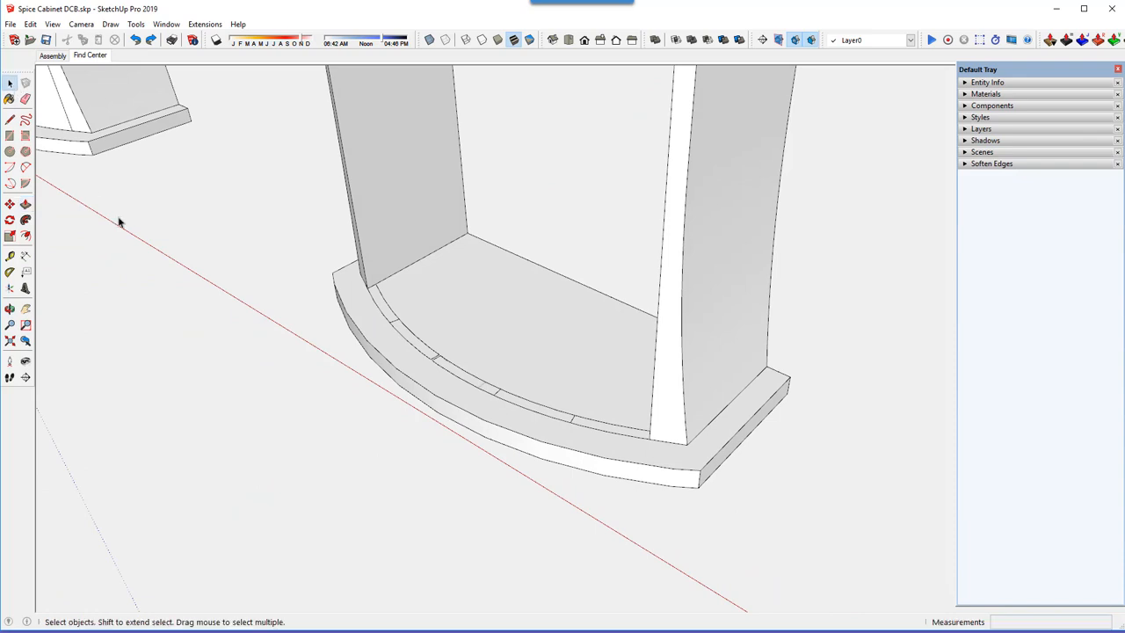
left_click(385, 314)
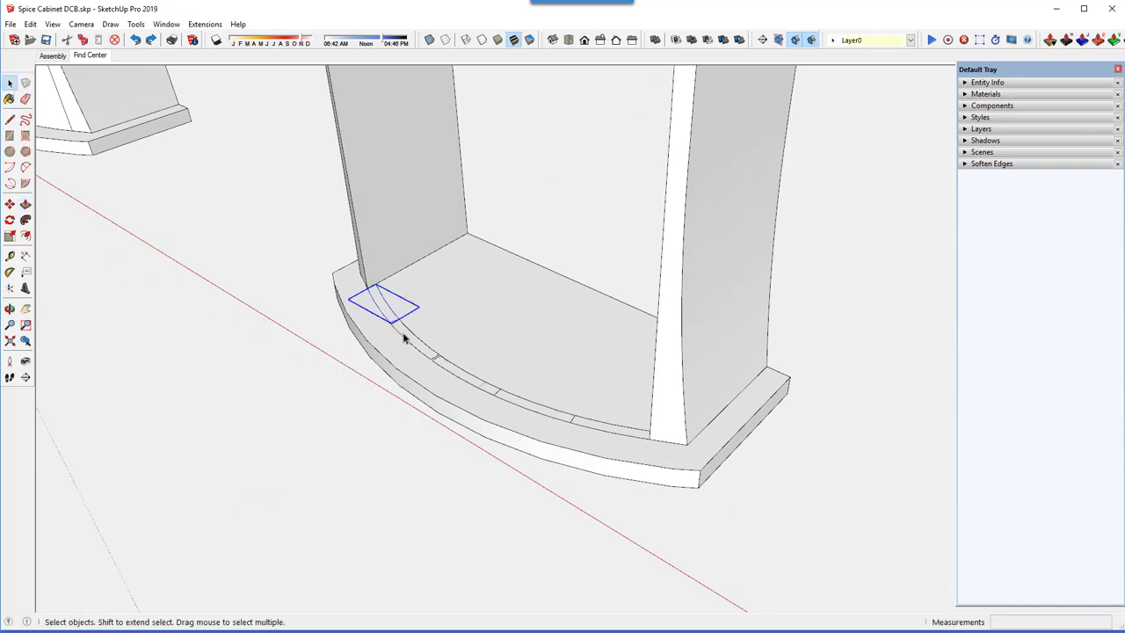
left_click(415, 341, "shift")
left_click(464, 380, "shift")
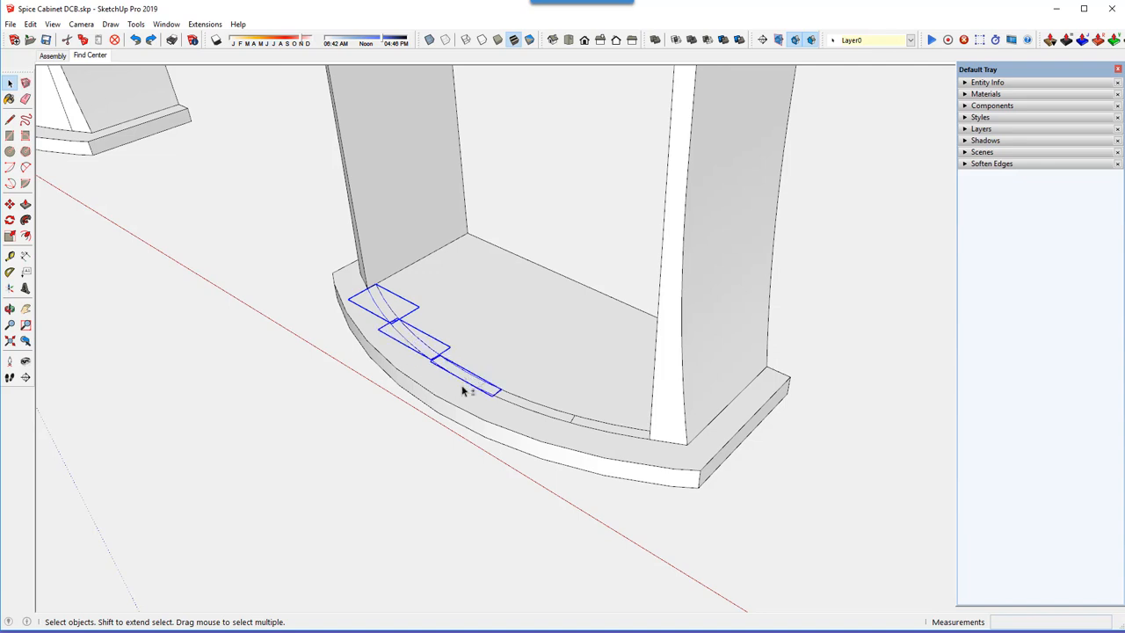
left_click(531, 409, "shift")
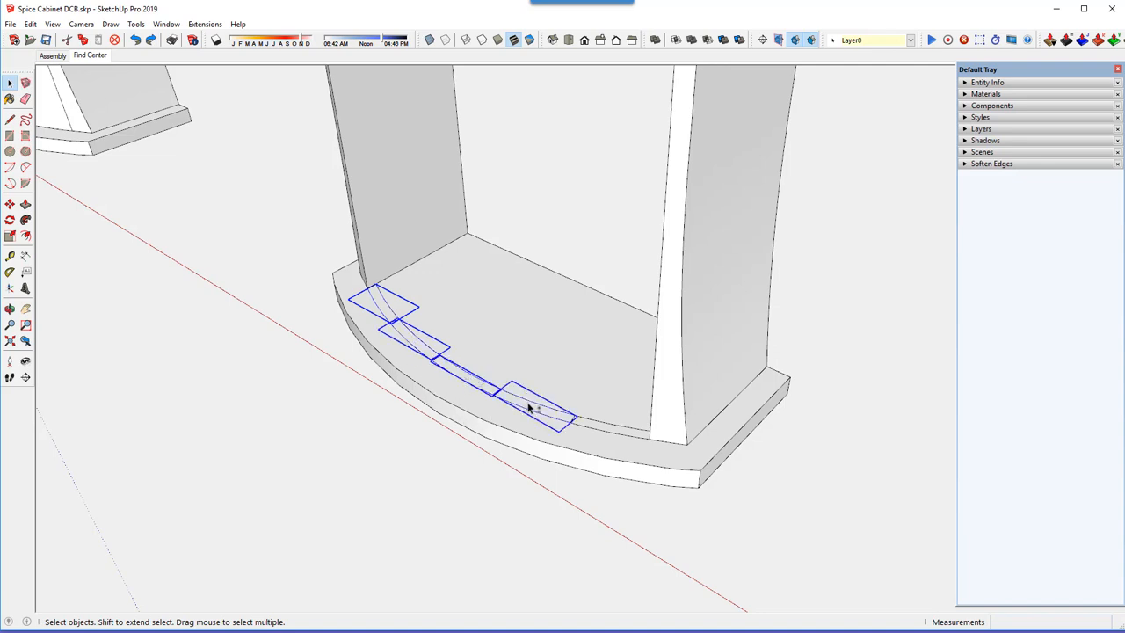
left_click(611, 430, "shift")
scroll(440, 329, "down", 4)
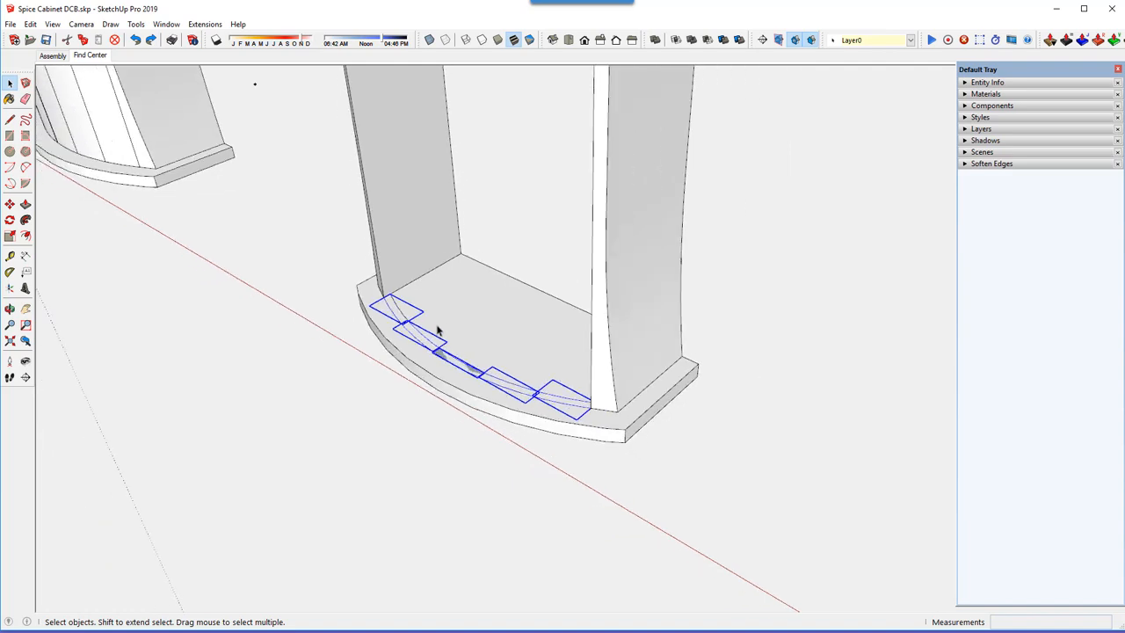
left_click(10, 204)
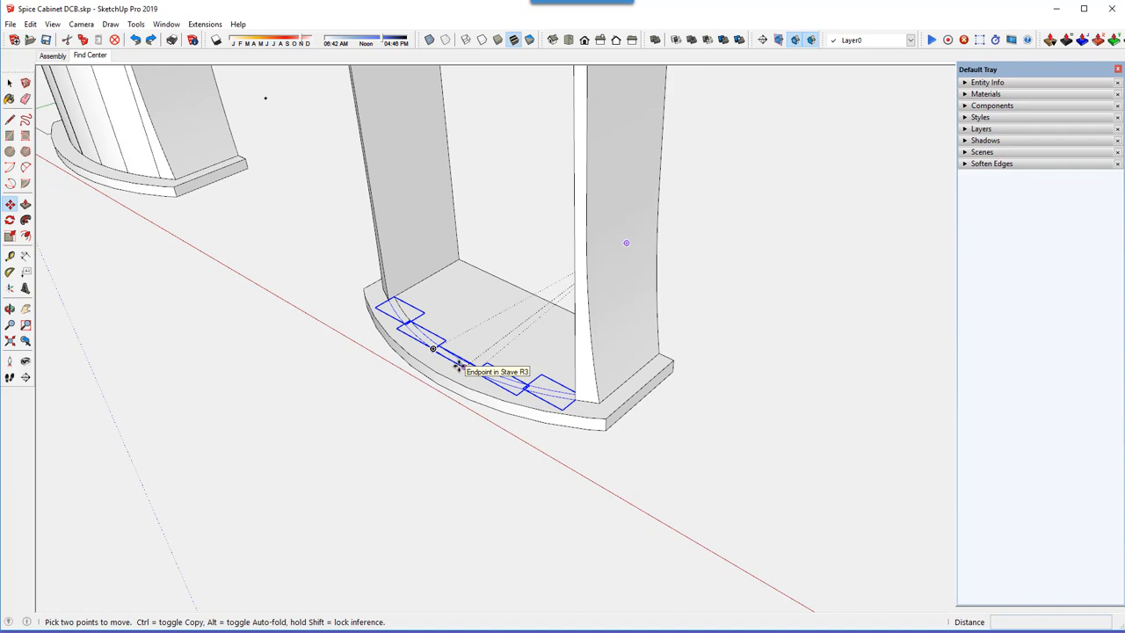
left_click(458, 365)
key("ctrl")
middle_click_drag(467, 389, 603, 447)
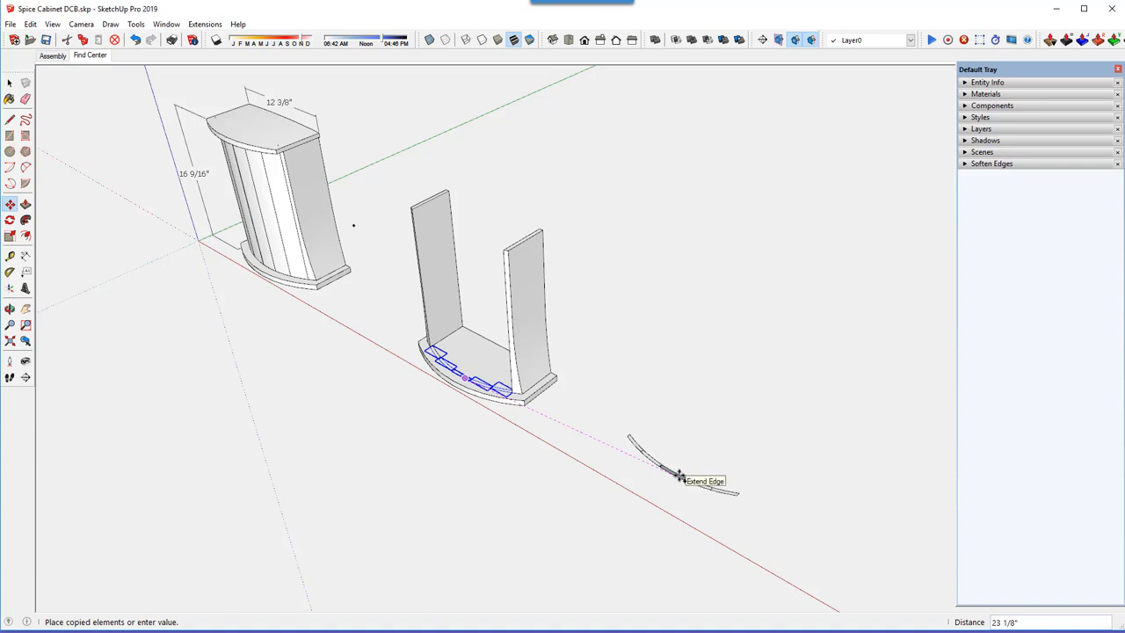
left_click(676, 475)
scroll(712, 488, "up", 3)
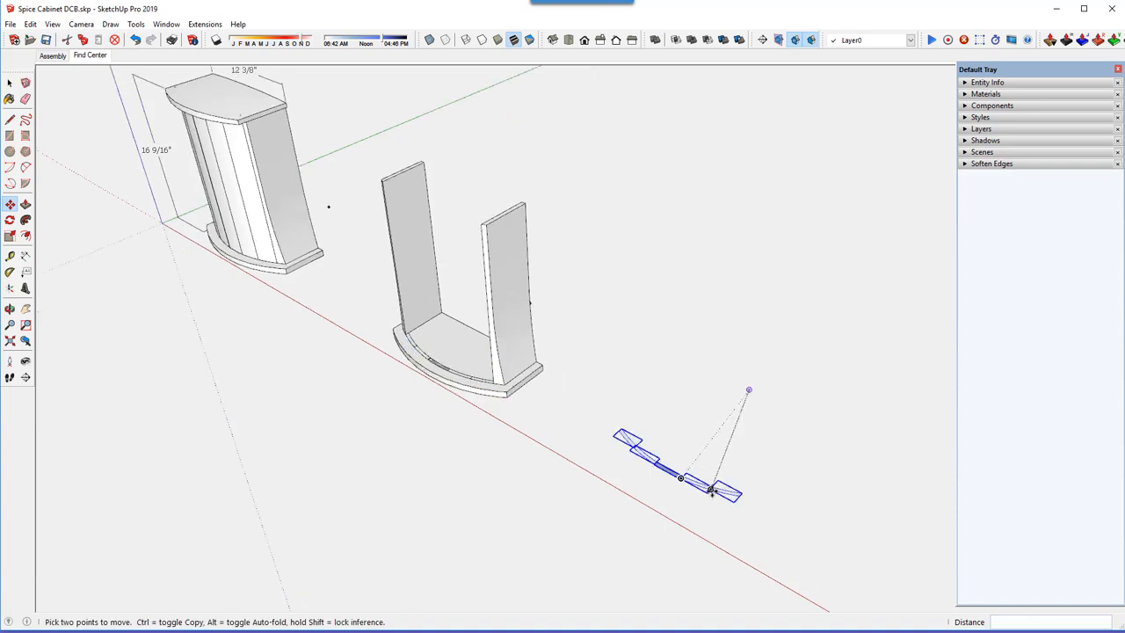
scroll(710, 490, "up", 5)
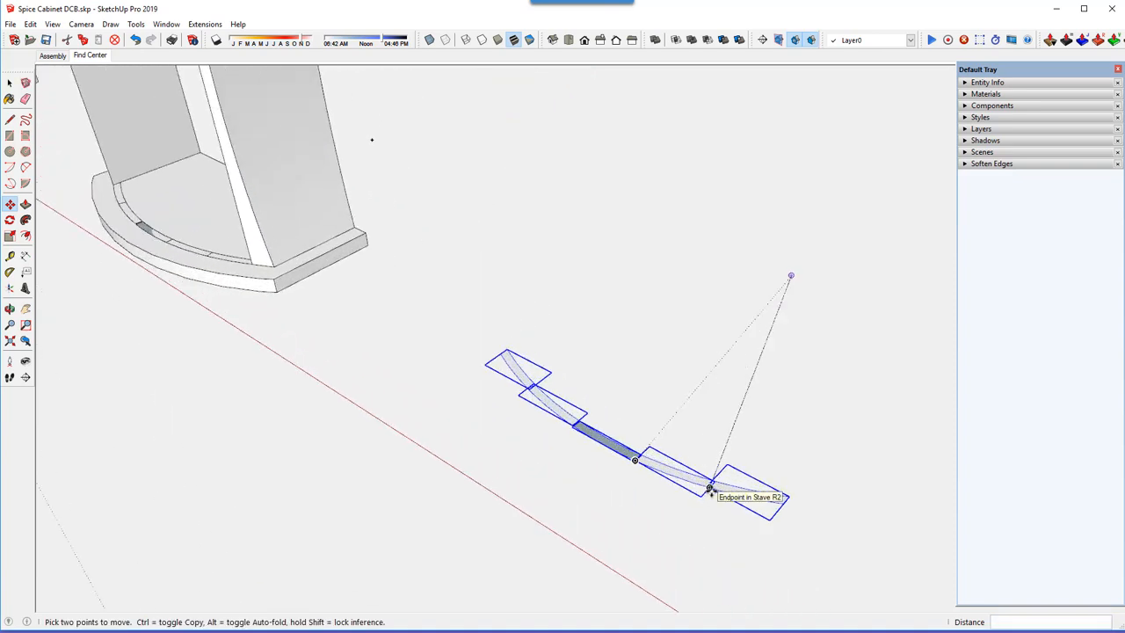
scroll(765, 504, "up", 2)
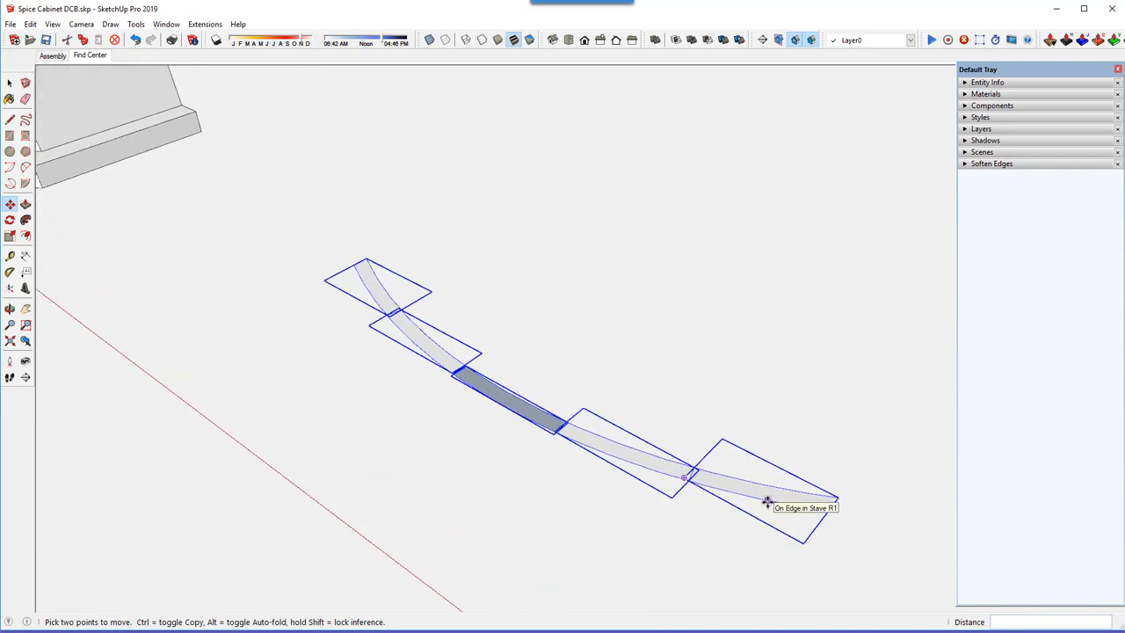
Make the two leftmost copied stave components unique, one after the other
scroll(765, 501, "up", 2)
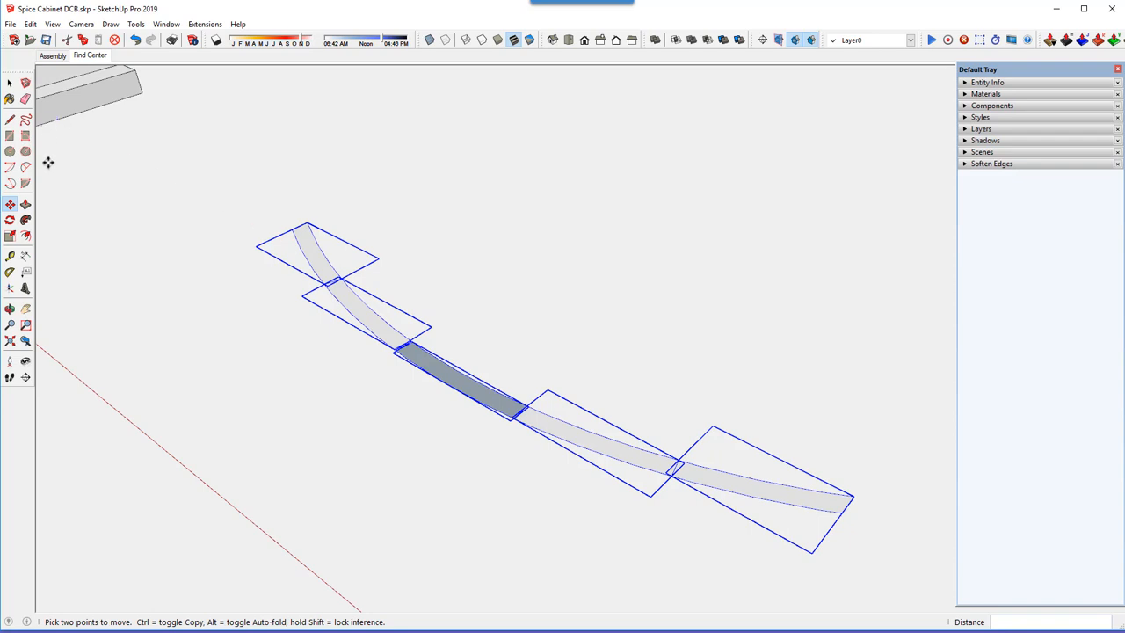
left_click(9, 82)
left_click(343, 156)
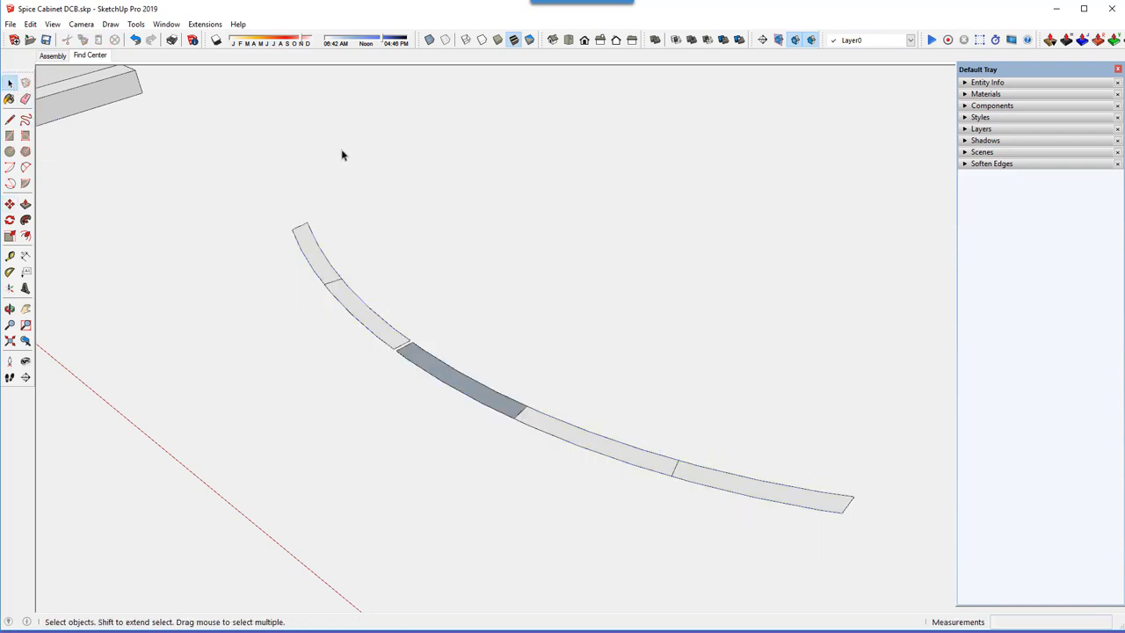
left_click(321, 257)
right_click(321, 260)
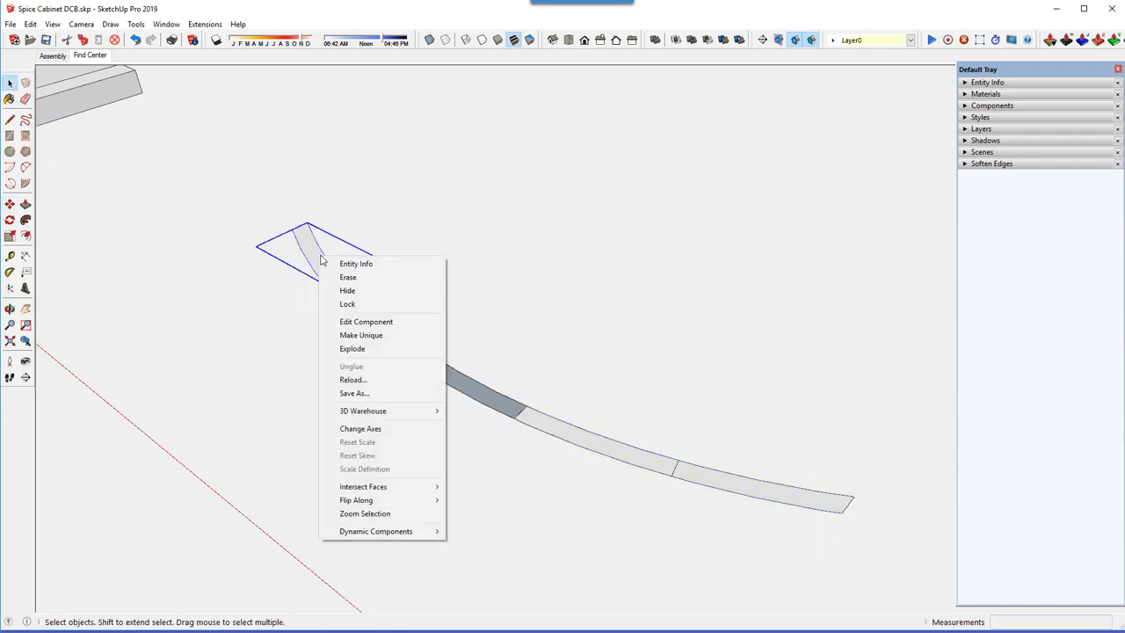
left_click(360, 335)
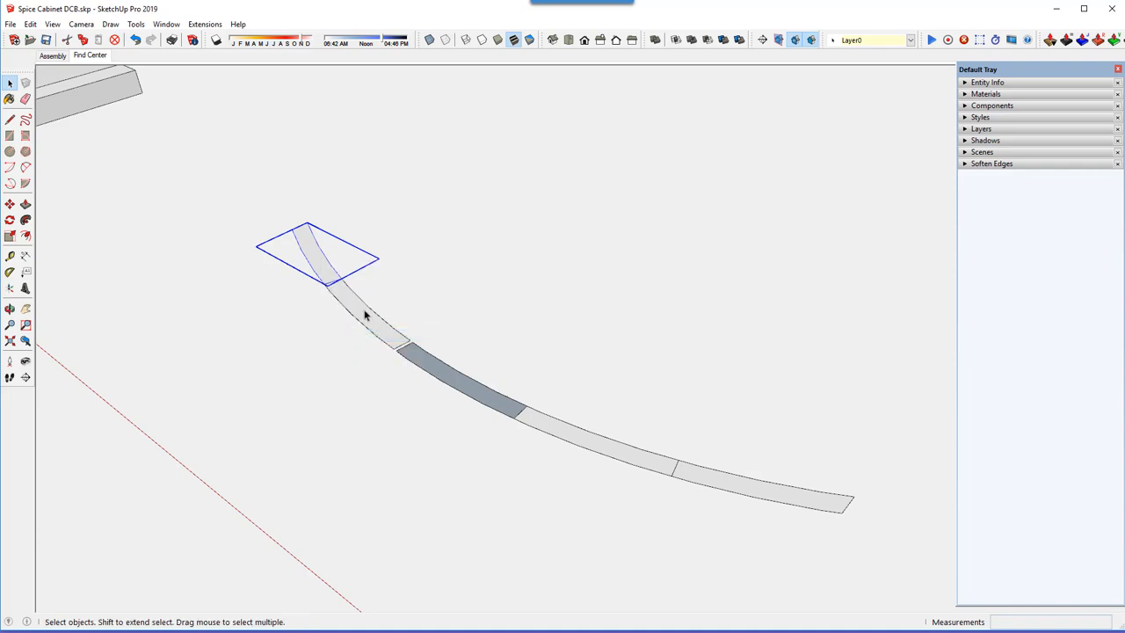
left_click(366, 315)
right_click(366, 313)
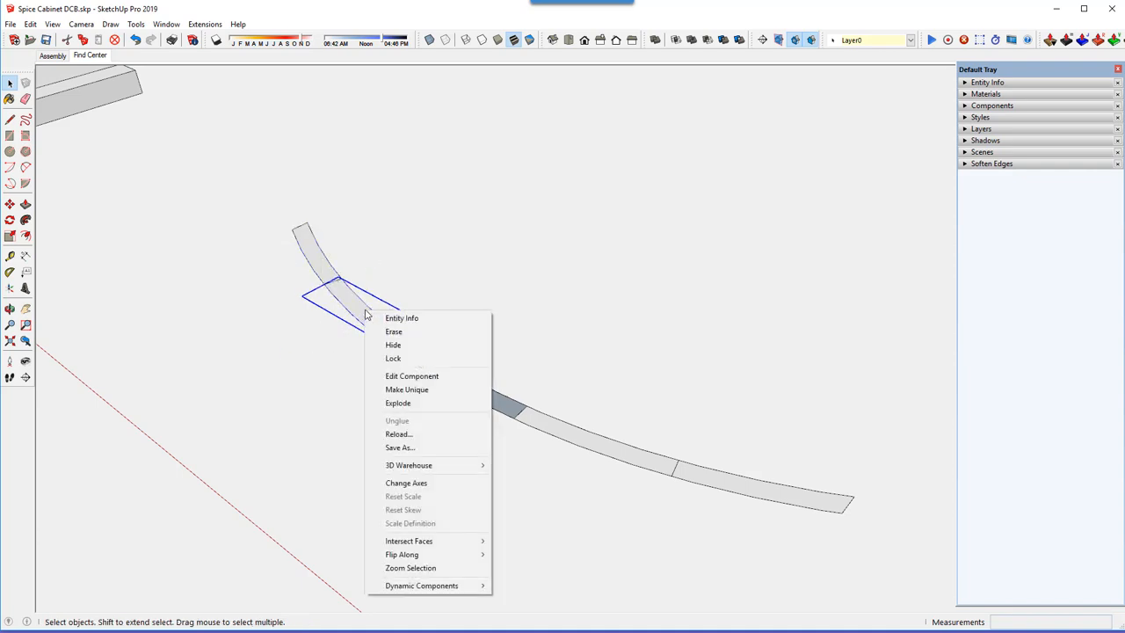
left_click(391, 389)
Make the middle stave and the two staves beyond it unique components, leaving nothing selected
left_click(445, 377)
right_click(444, 377)
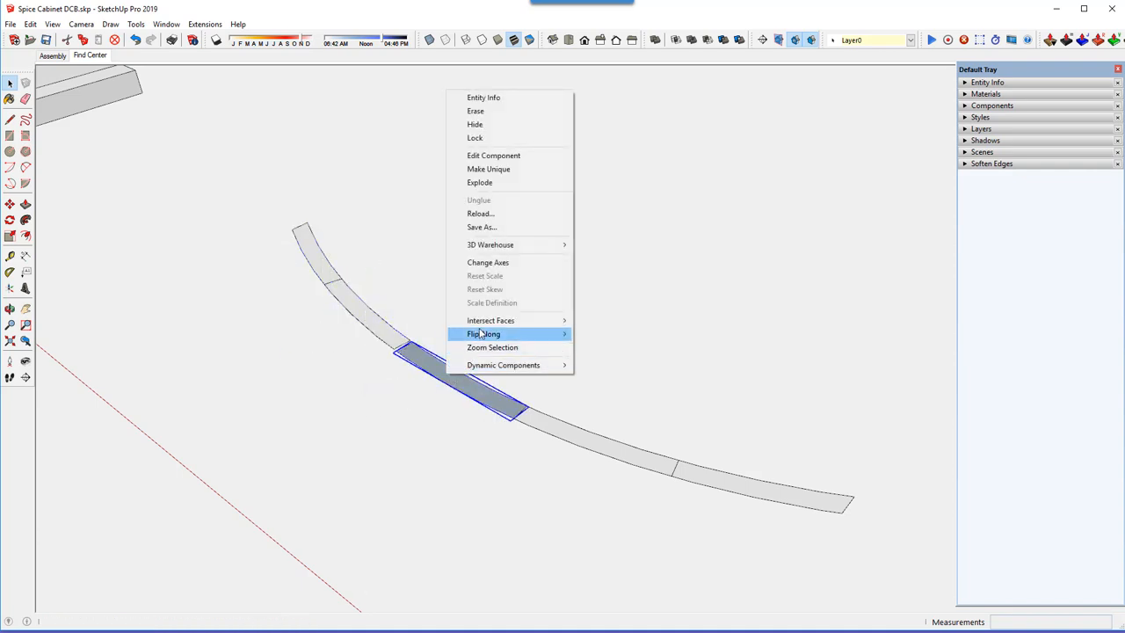
left_click(488, 169)
left_click(547, 423)
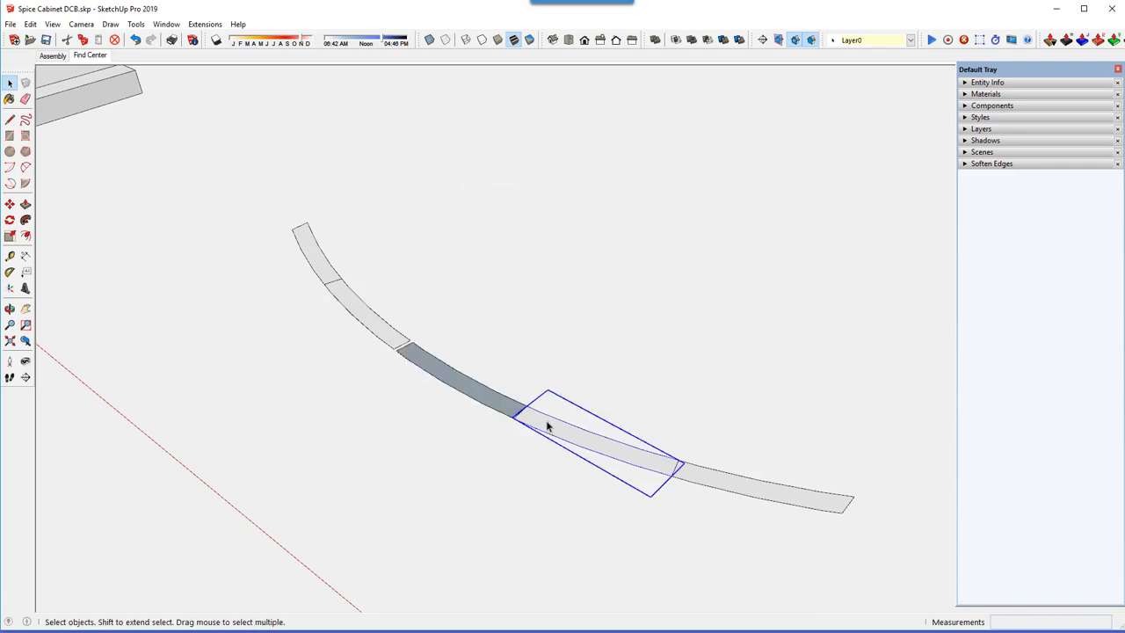
right_click(547, 423)
left_click(584, 217)
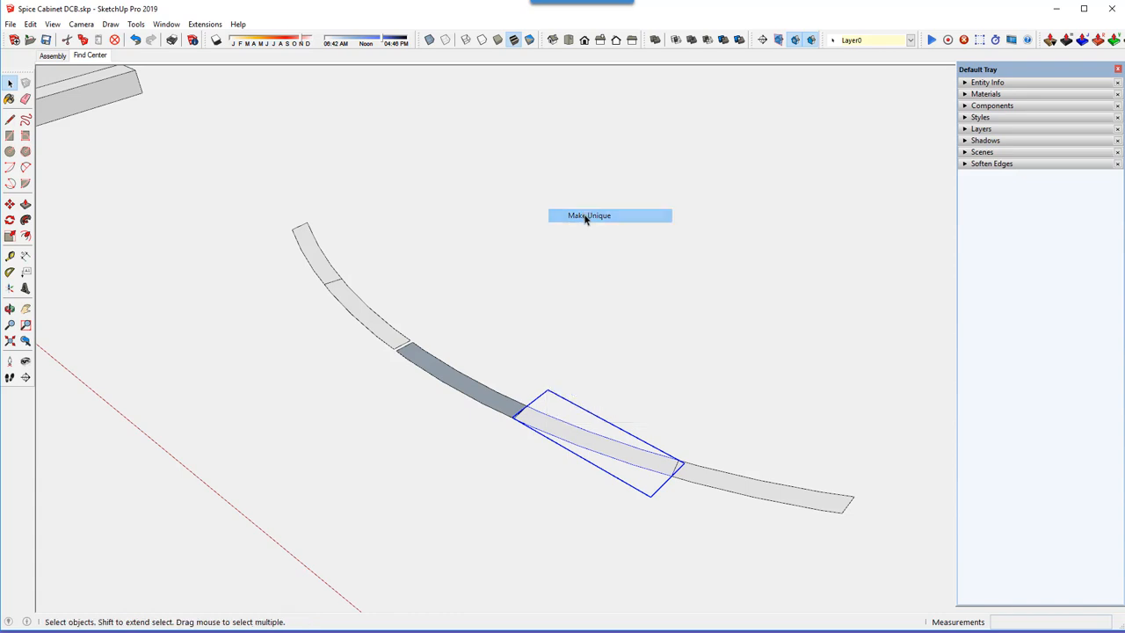
left_click(718, 486)
right_click(718, 487)
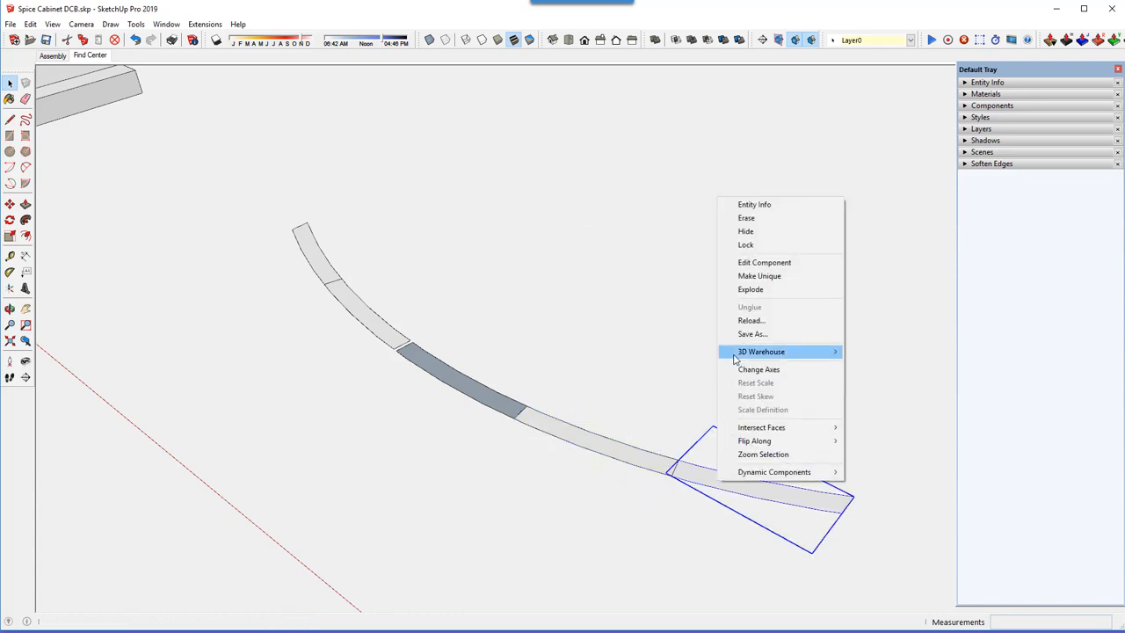
left_click(756, 276)
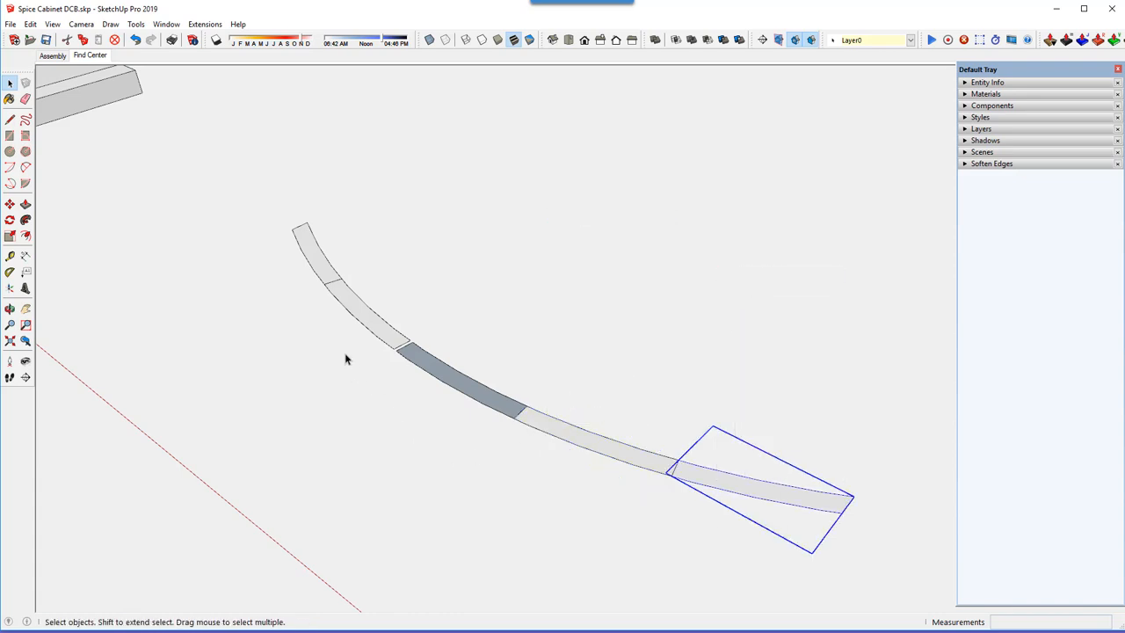
left_click(462, 278)
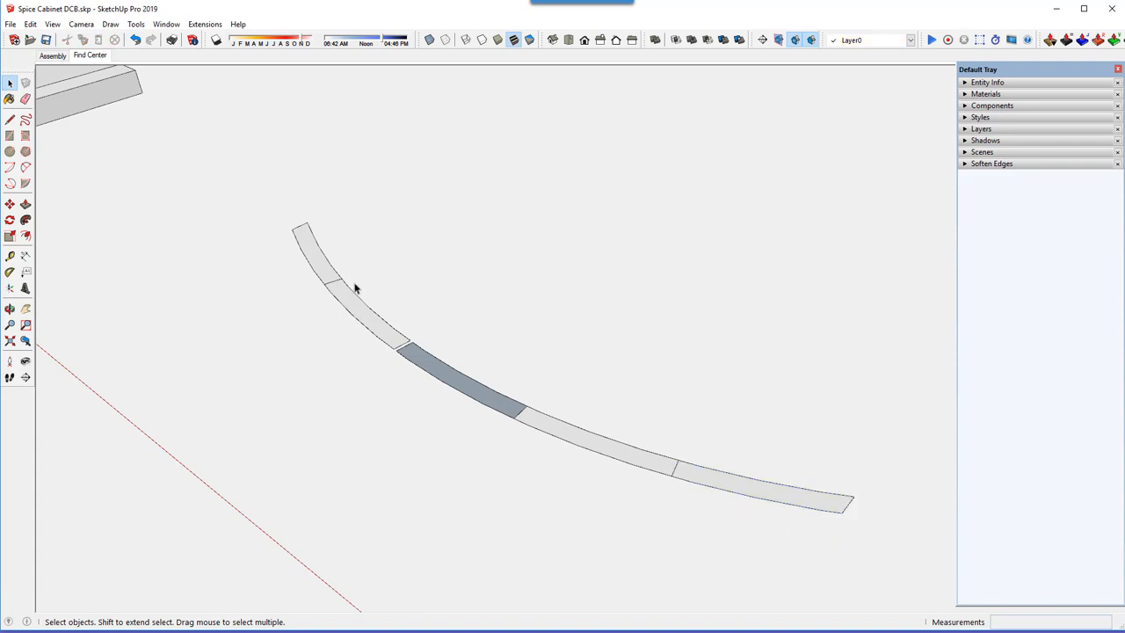
Open the leftmost copied stave component for editing and draw a straight line joining the two ends of its inner arc
middle_click_drag(340, 298, 391, 314)
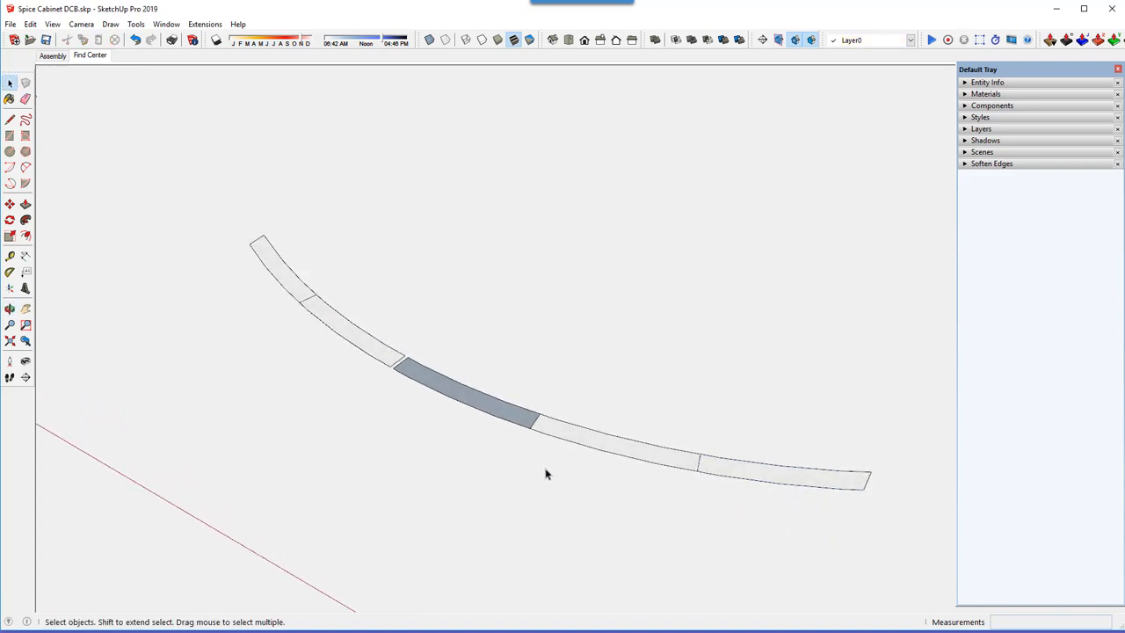
scroll(551, 474, "down", 2)
scroll(552, 474, "down", 1)
middle_click_drag(550, 472, 407, 390)
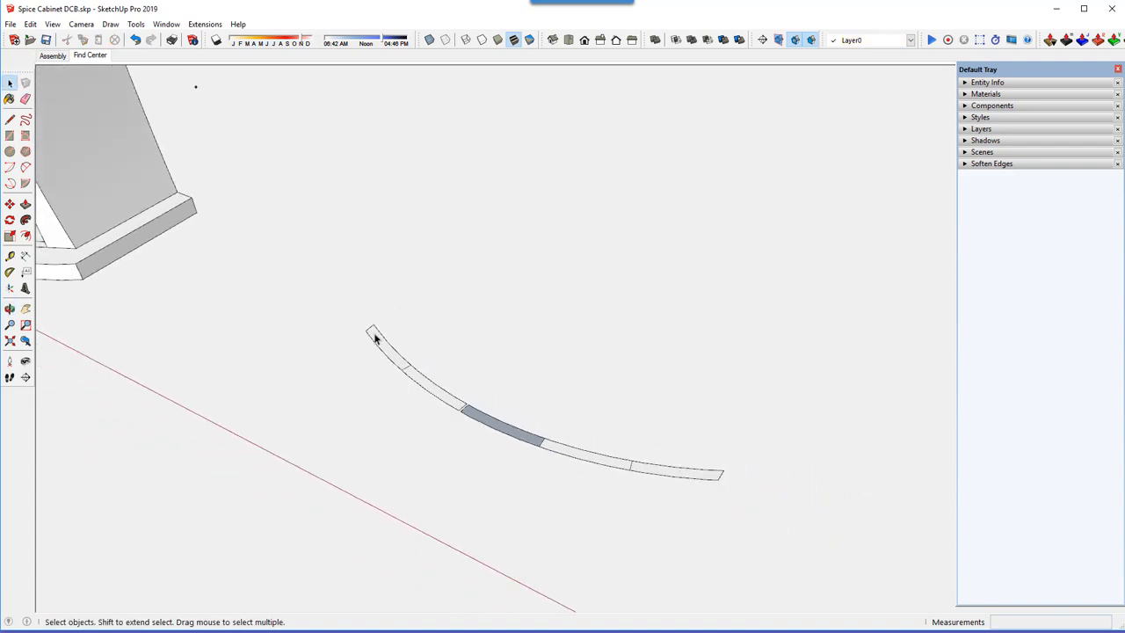
scroll(373, 339, "up", 2)
scroll(375, 339, "up", 4)
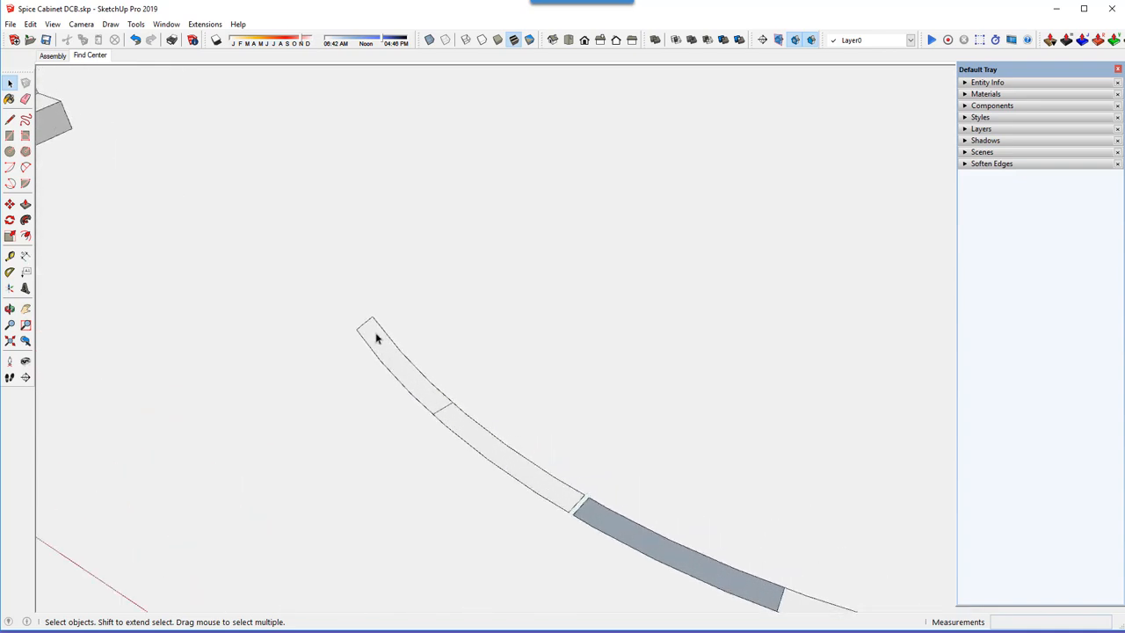
scroll(462, 437, "up", 4)
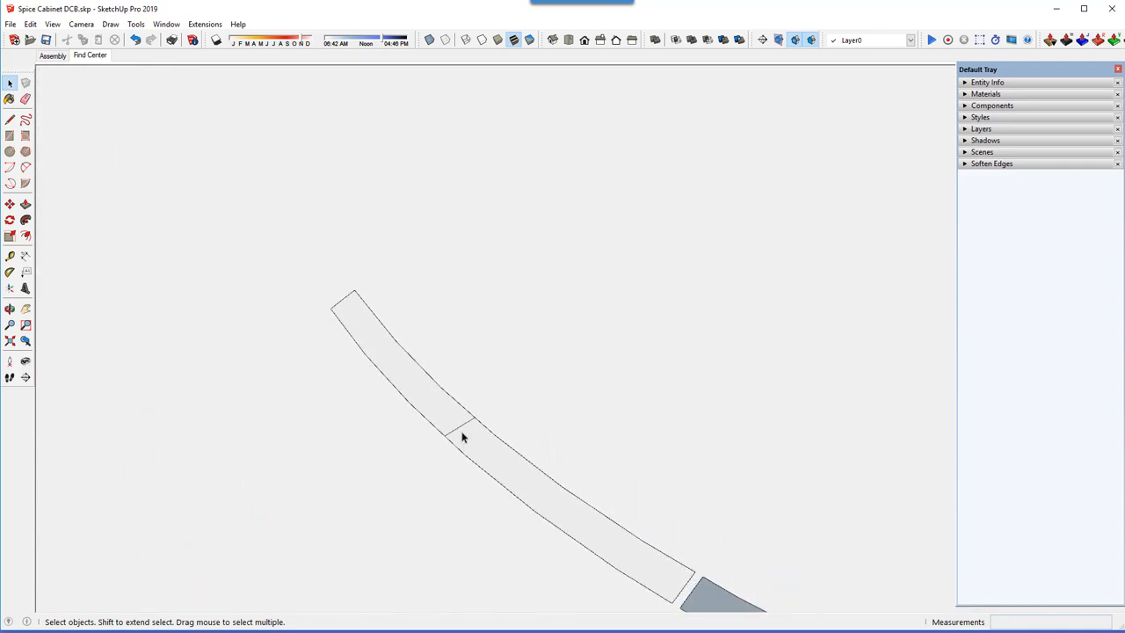
scroll(463, 439, "up", 1)
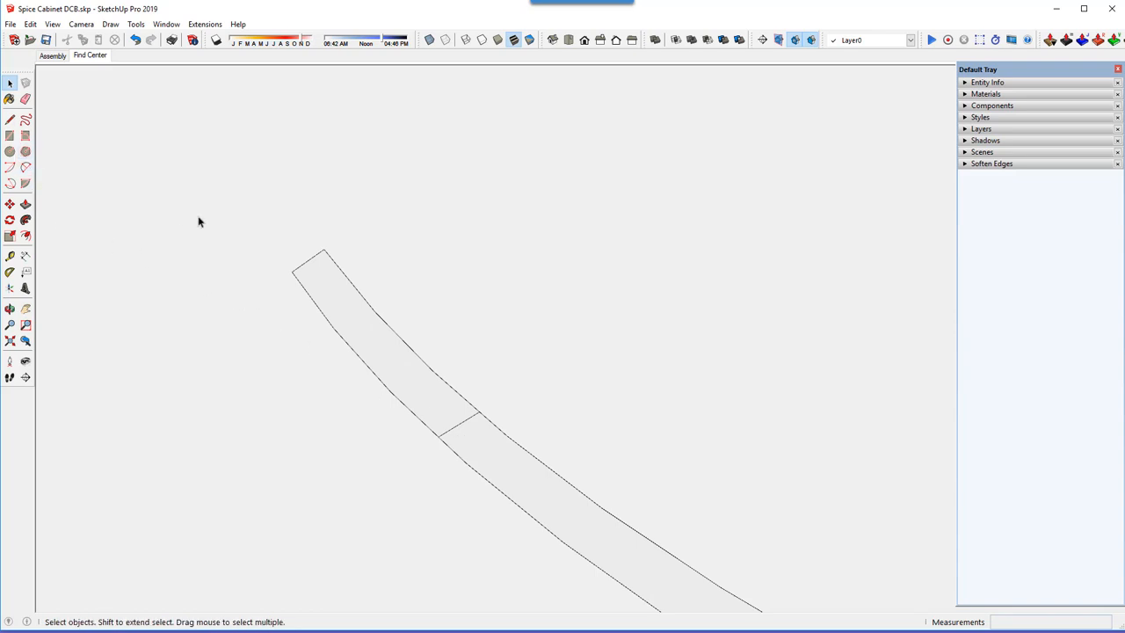
right_click(314, 273)
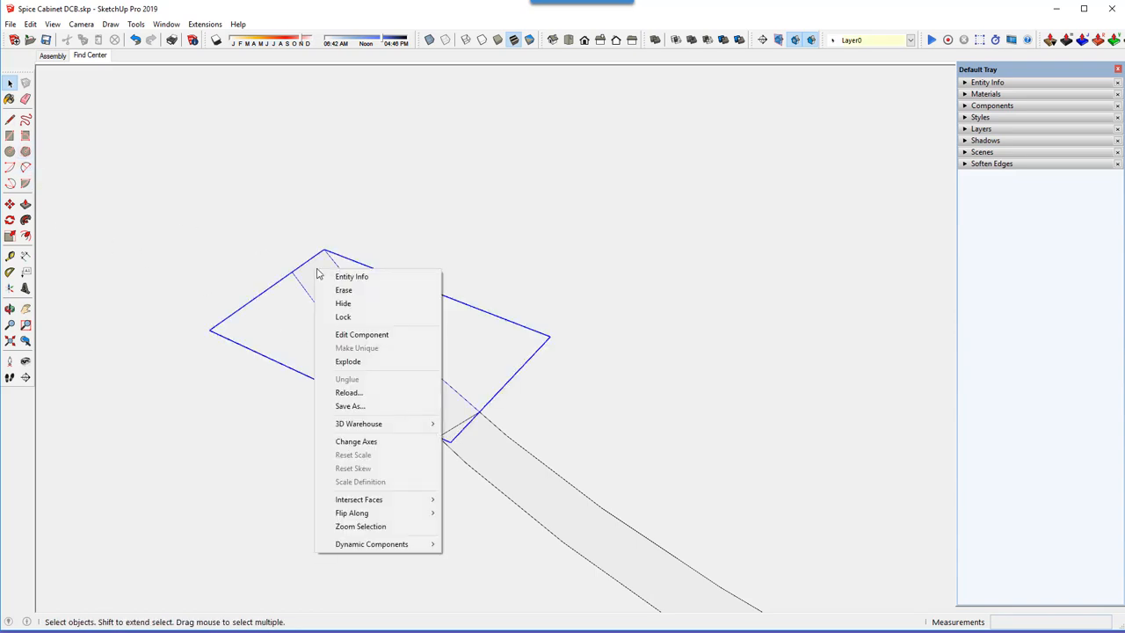
left_click(348, 335)
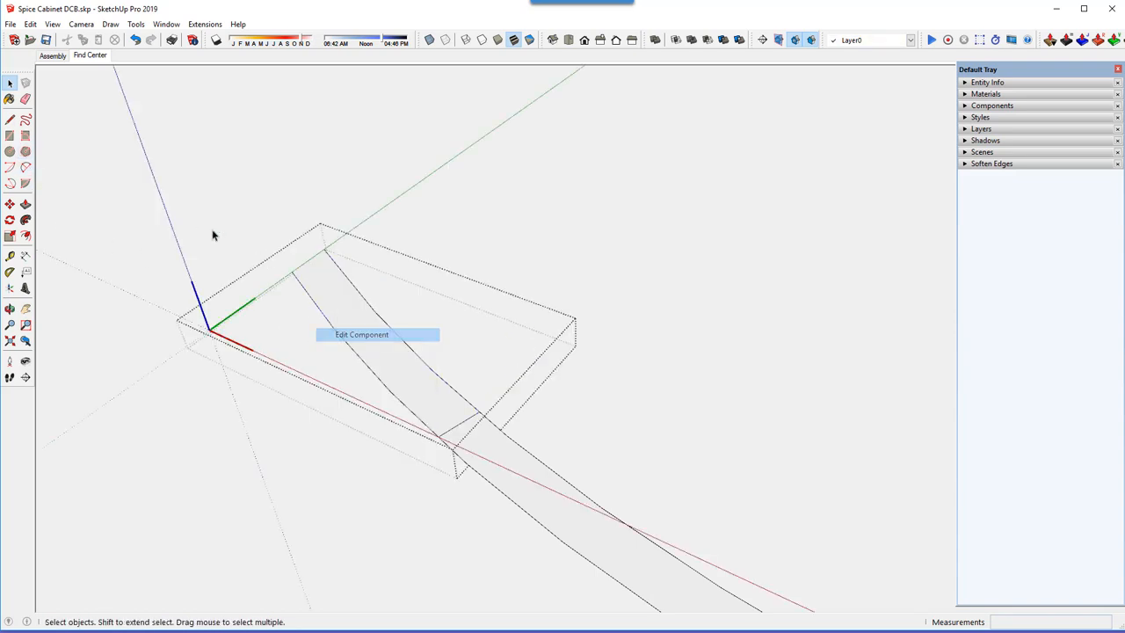
left_click(11, 119)
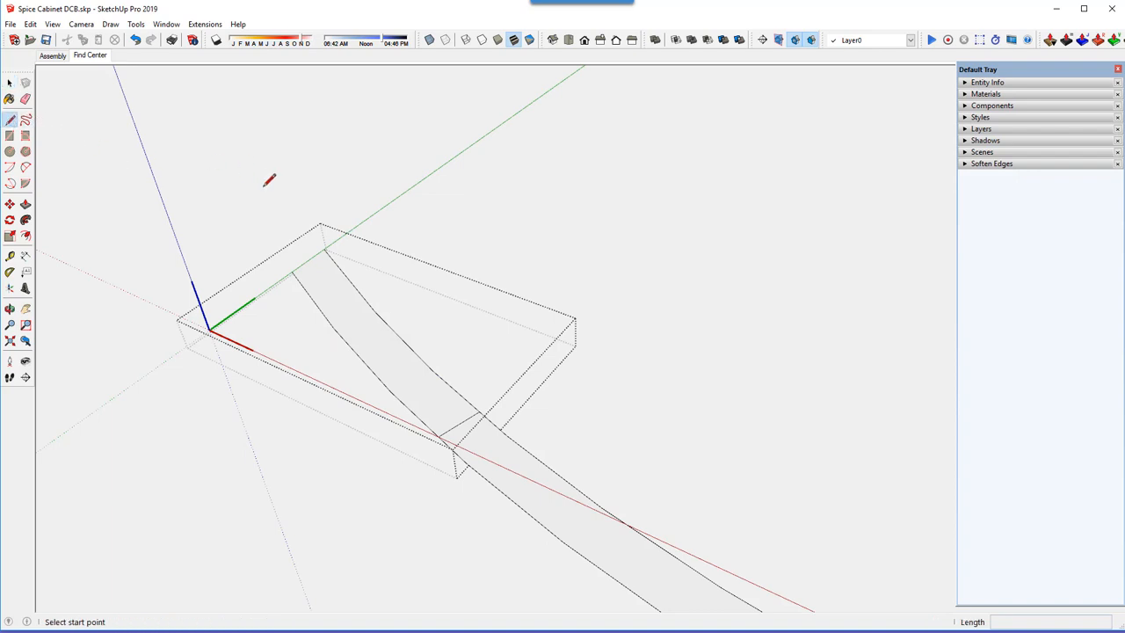
left_click(324, 249)
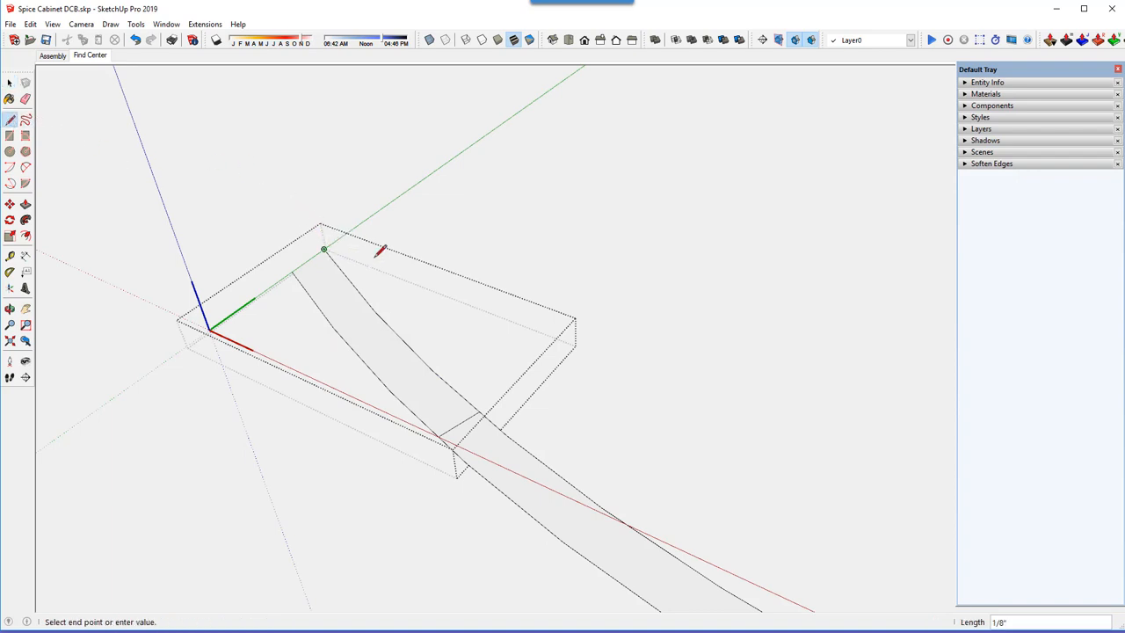
left_click(479, 410)
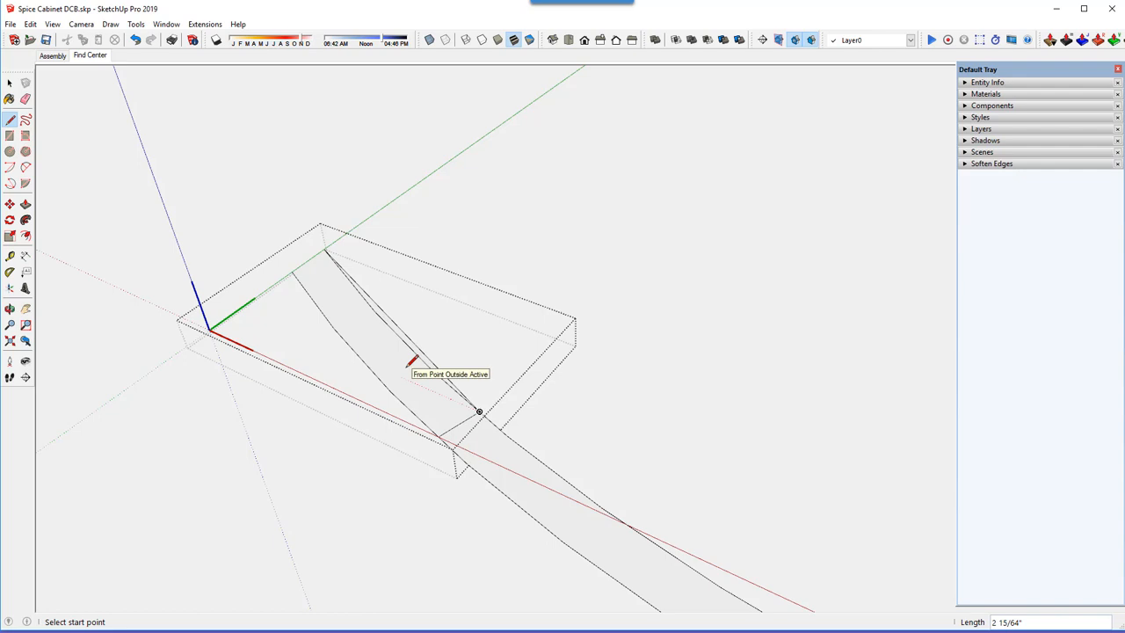
Copy the straight inner line 3/8" across the stave to just outside its outer arc
scroll(408, 367, "up", 3)
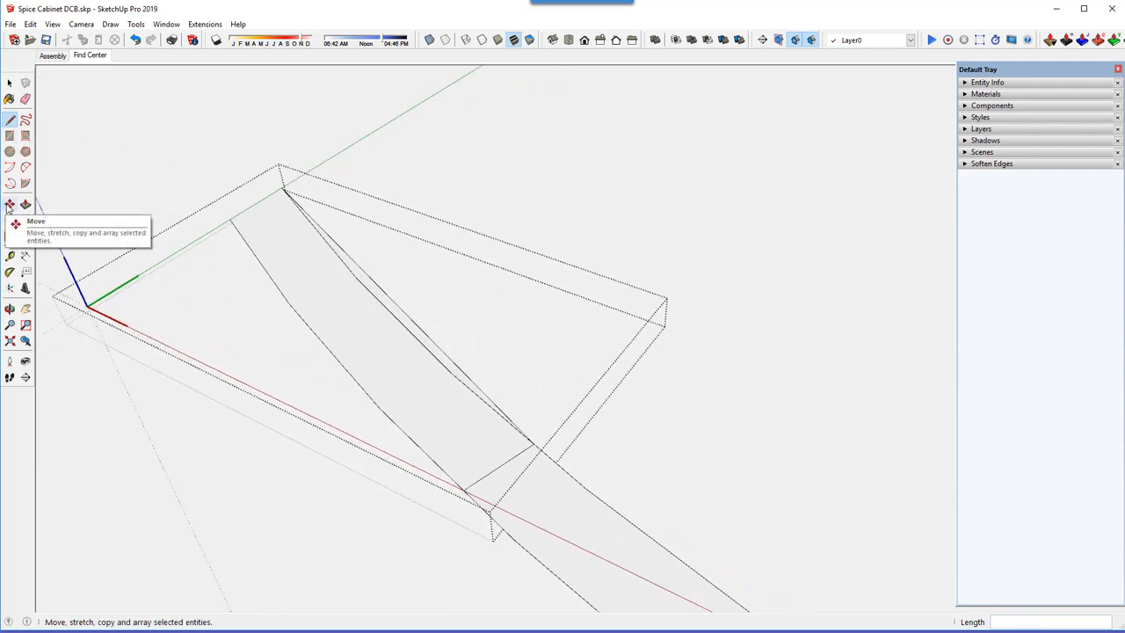
left_click(9, 205)
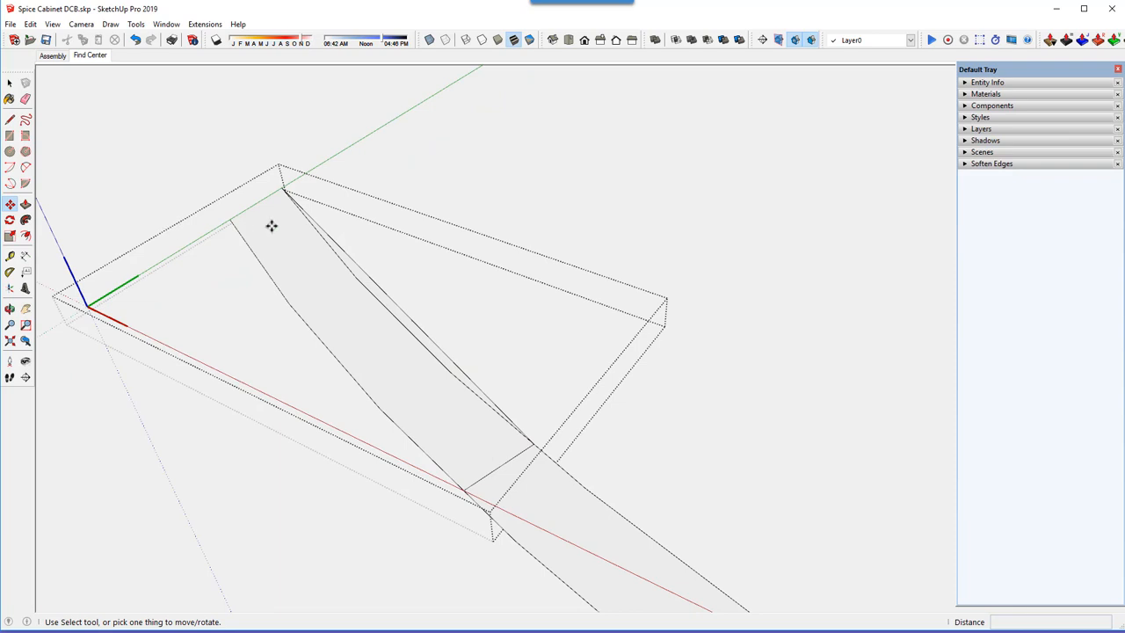
key("ctrl")
left_click(392, 300)
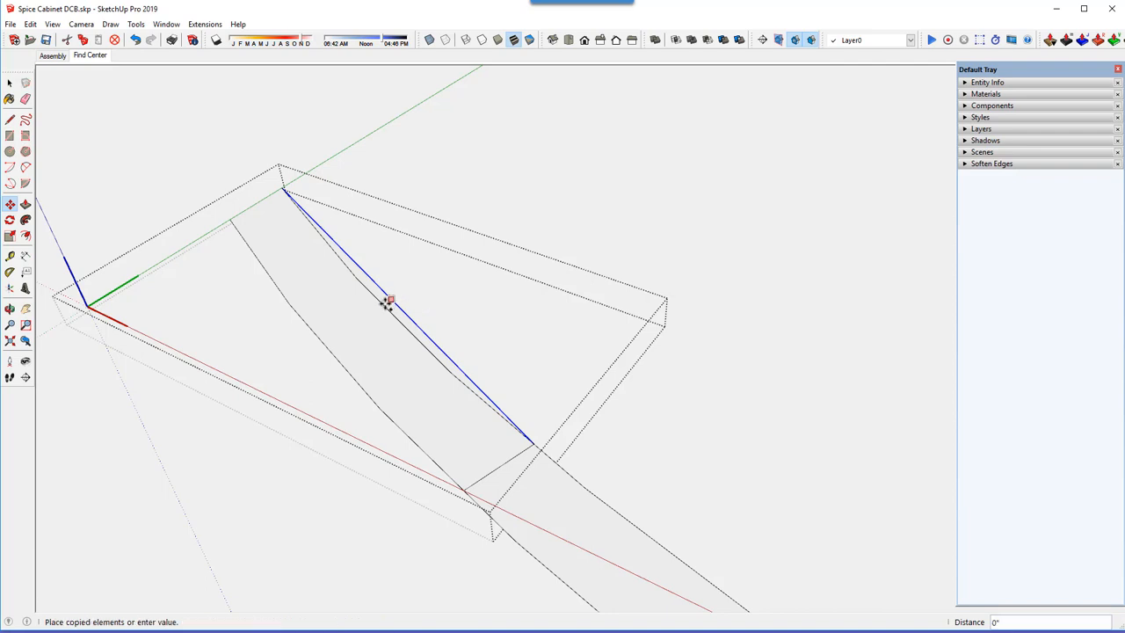
left_click(341, 319)
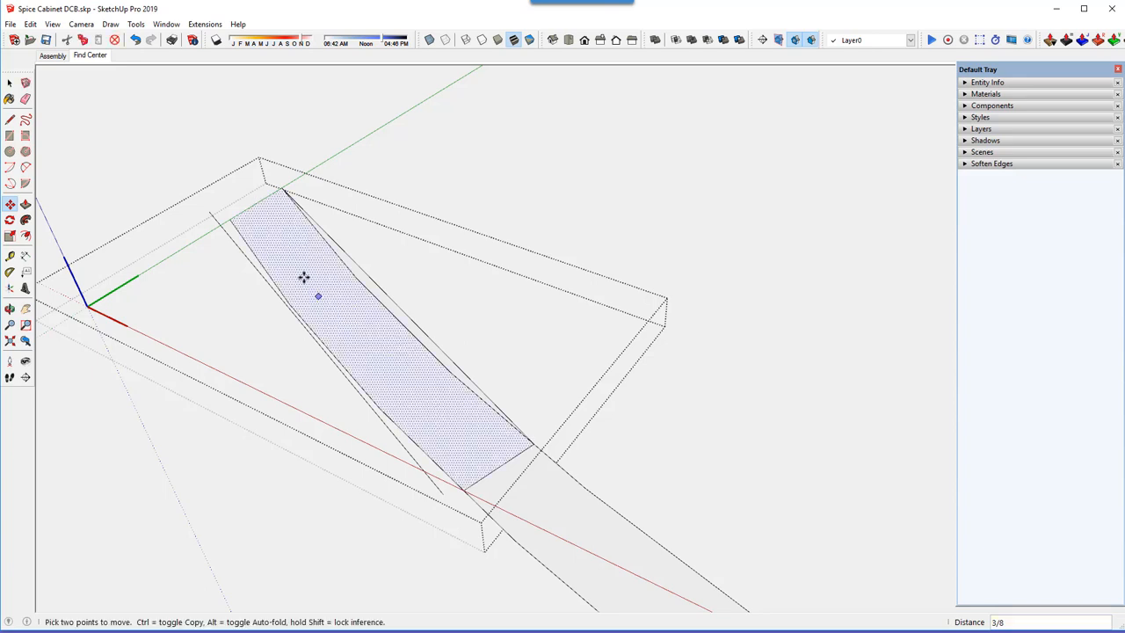
Draw a line along the stave's outer end from the inner corner to the copied line, and erase the copied line's overhang
left_click(10, 120)
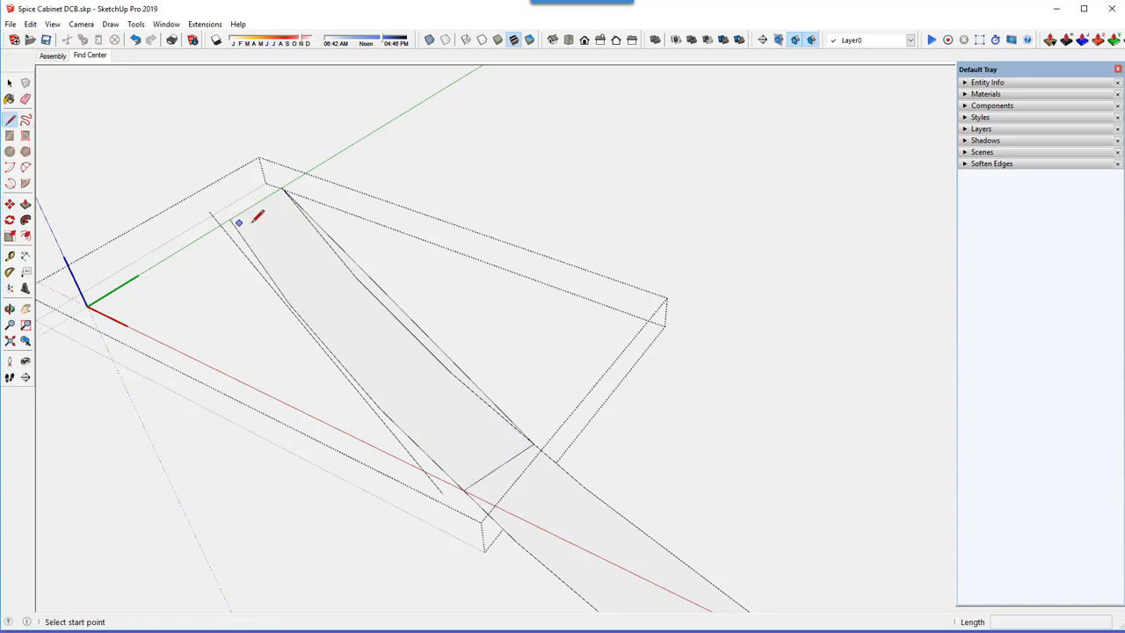
scroll(258, 175, "up", 5)
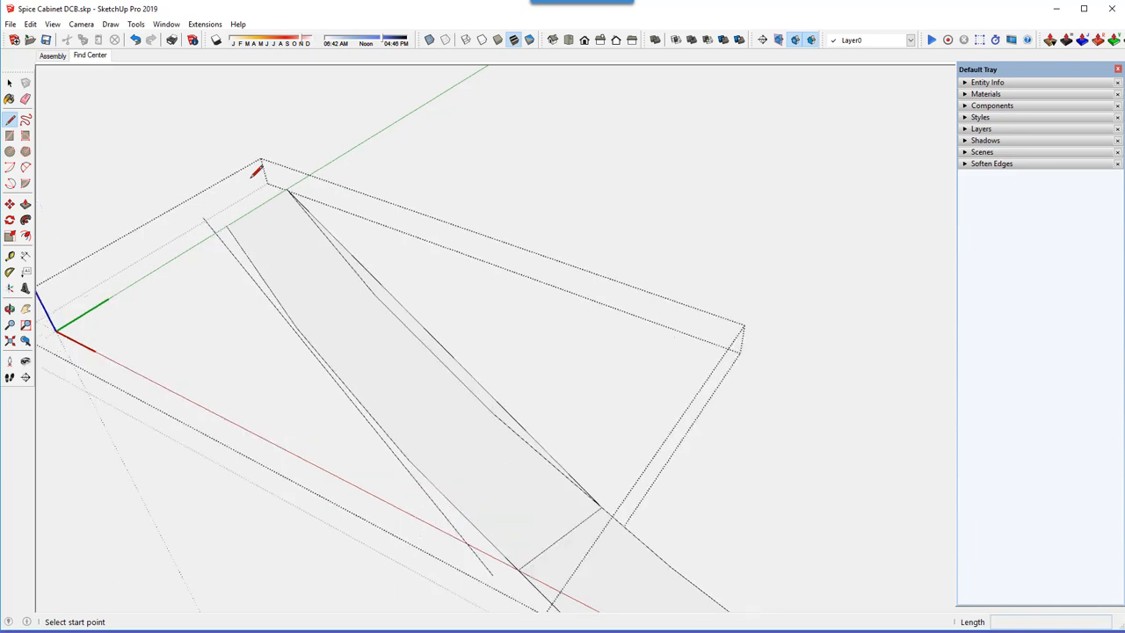
left_click(309, 195)
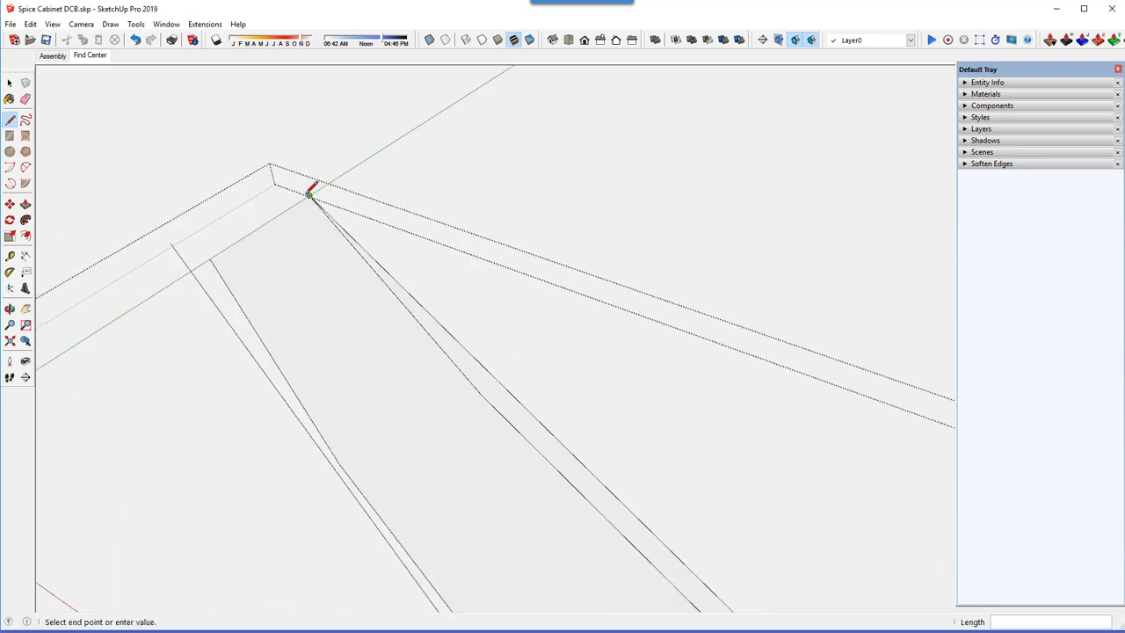
left_click(190, 271)
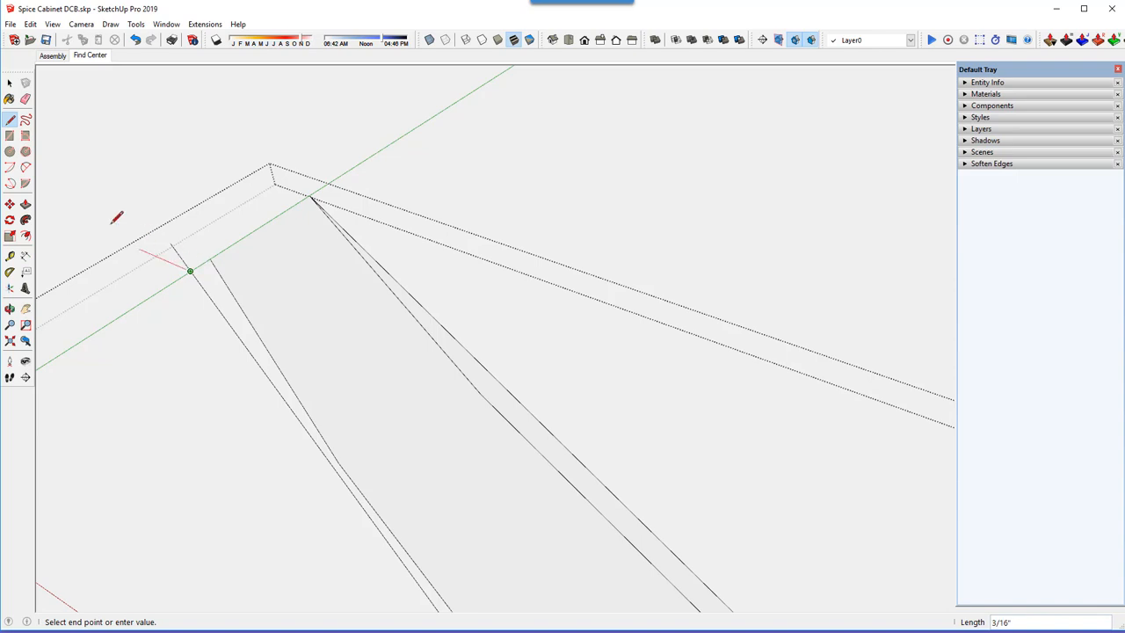
left_click(27, 101)
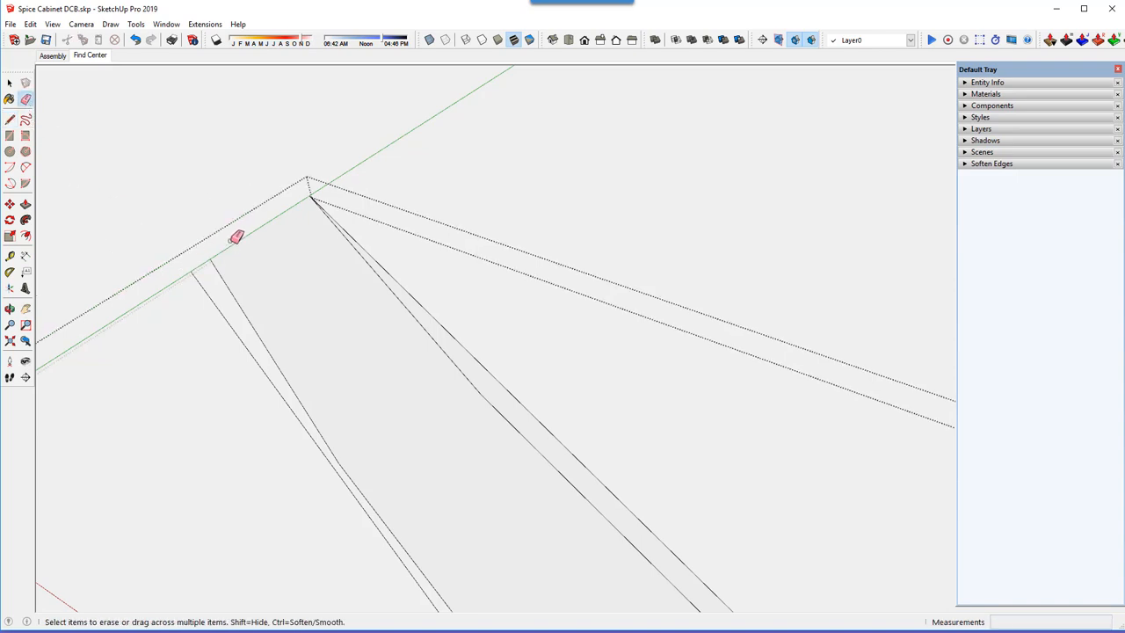
Draw a short line extending the end edge shared with the second stave outward past the outer arc's corner
scroll(234, 237, "down", 4)
scroll(223, 215, "down", 3)
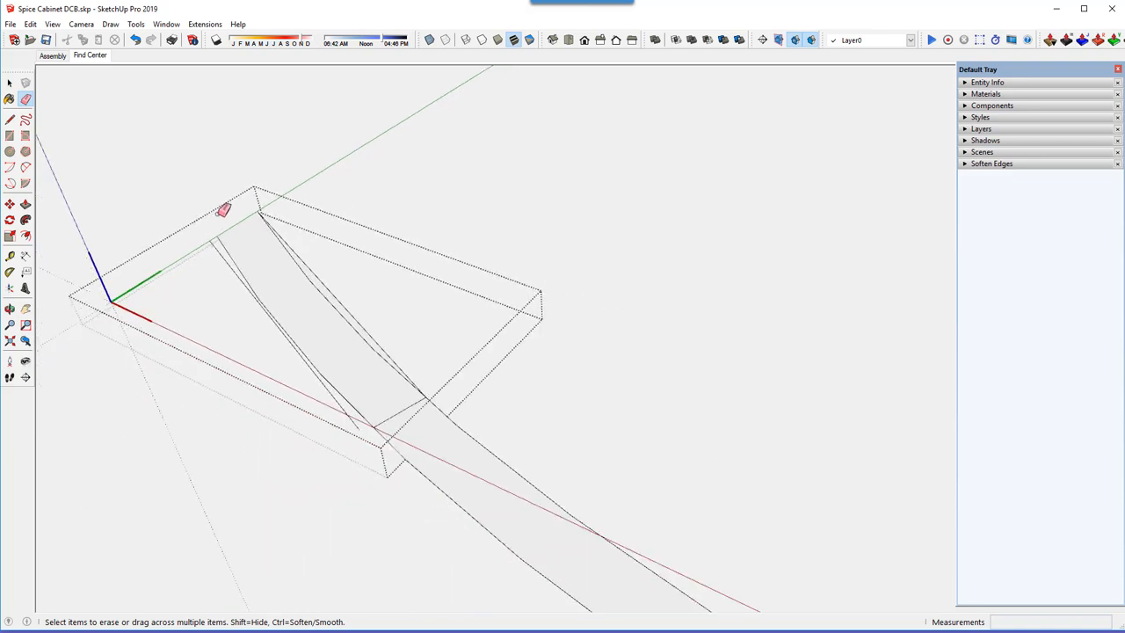
scroll(368, 426, "up", 6)
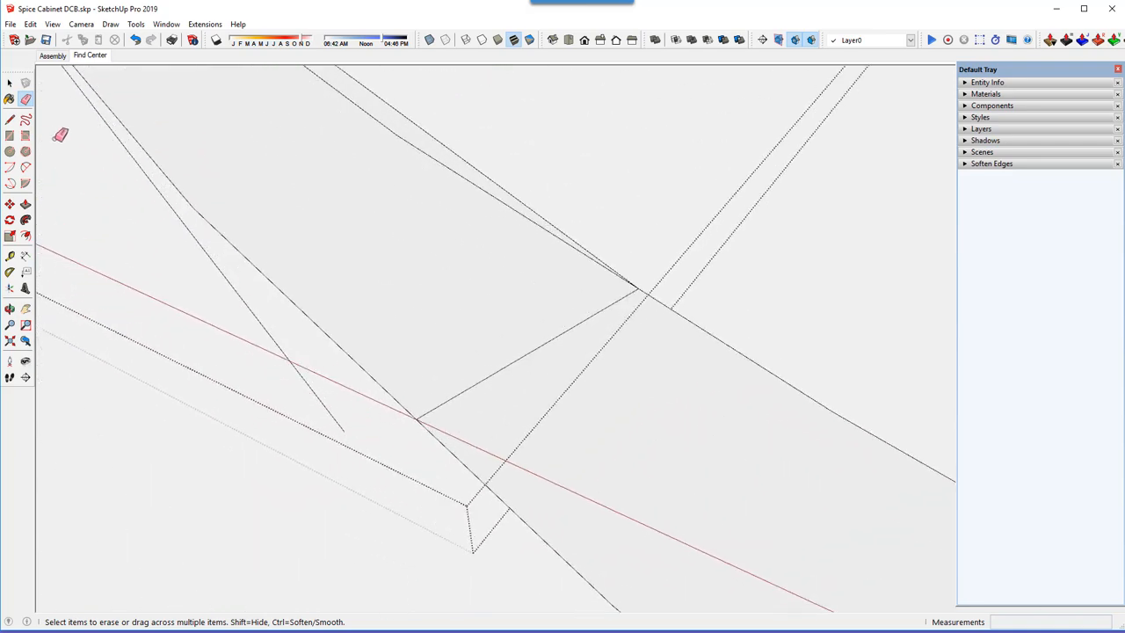
left_click(11, 120)
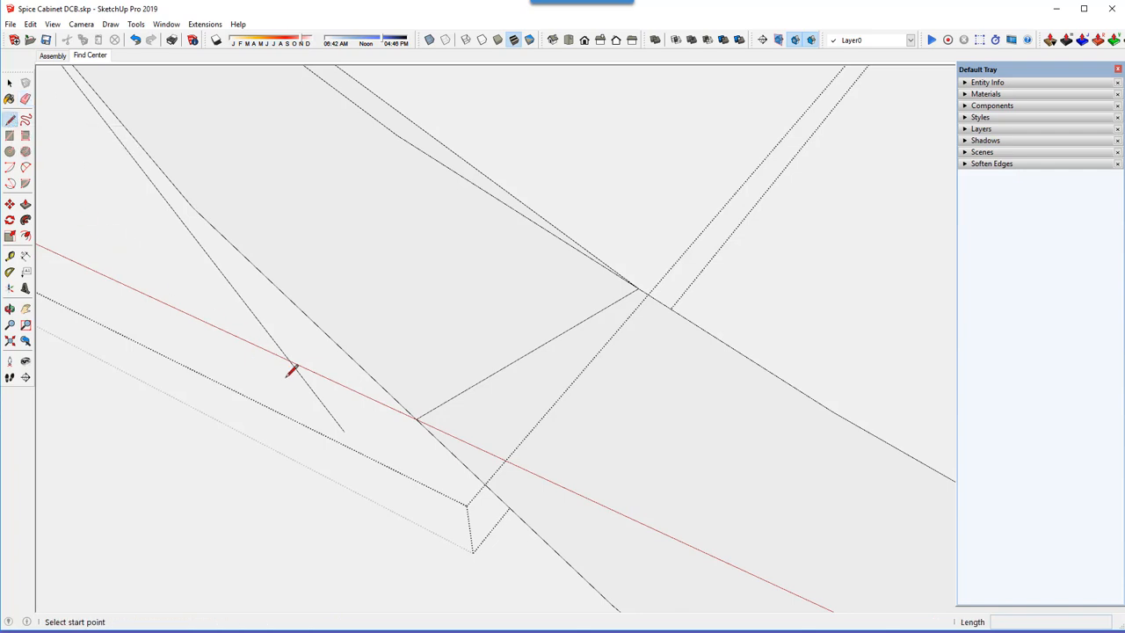
left_click(414, 420)
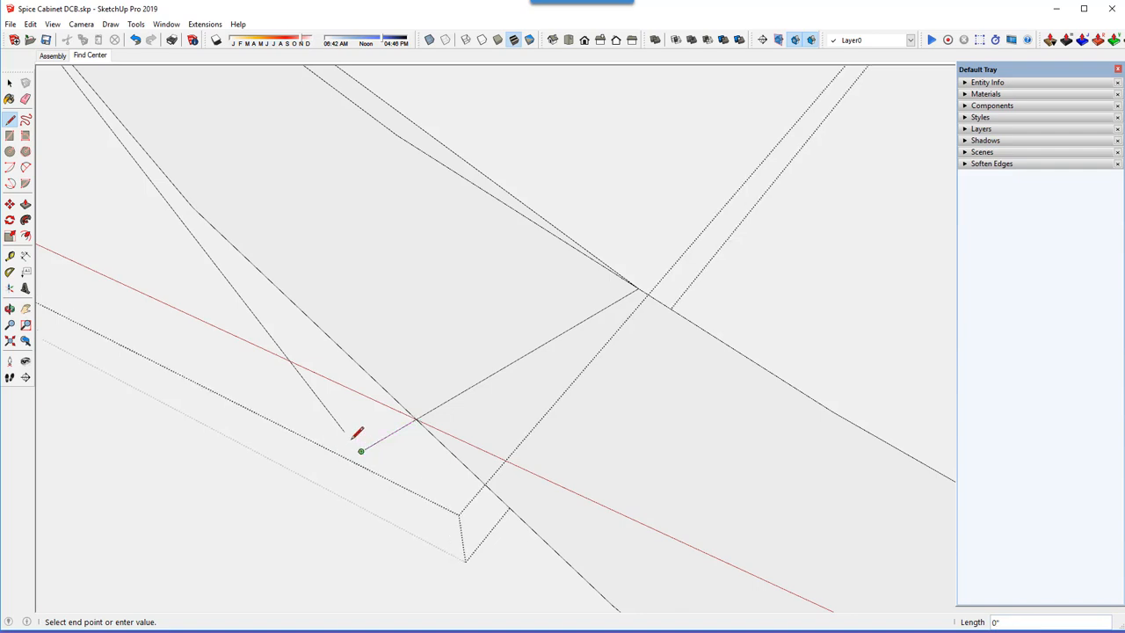
key("Escape")
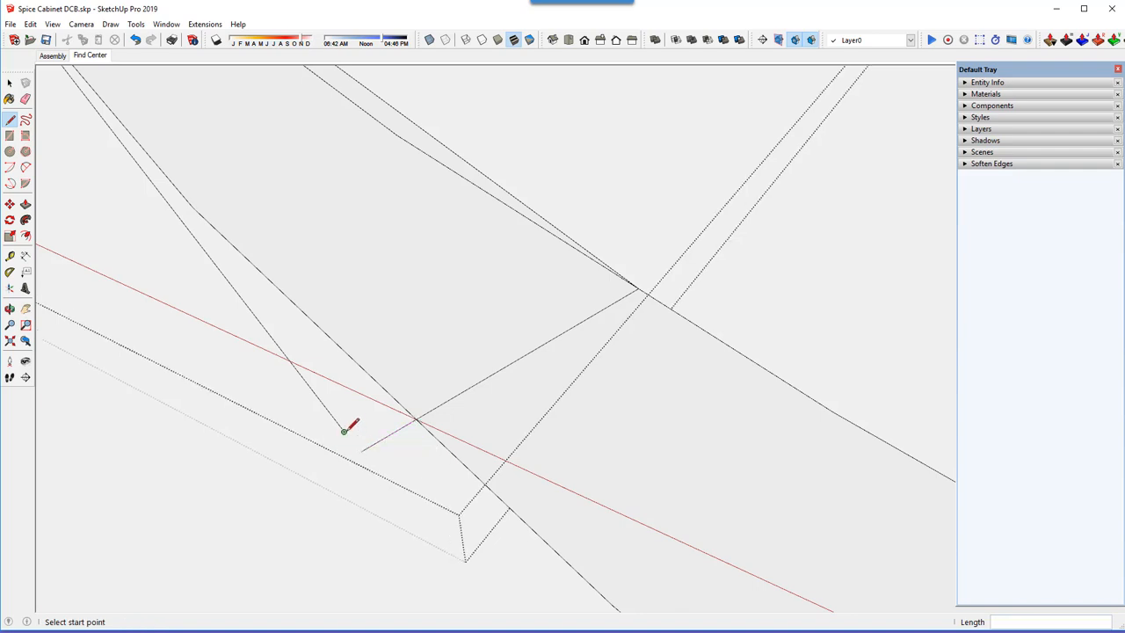
Extend the copied outer line and the end edge shared with the second stave until they cross outside the outer arc's corner
left_click(344, 431)
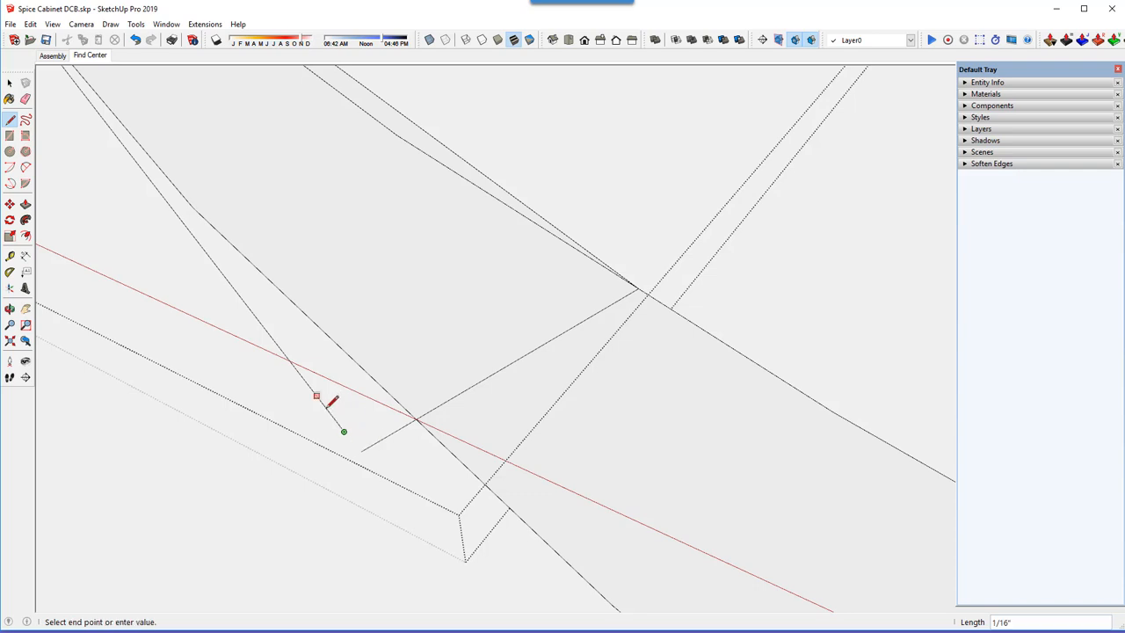
left_click(369, 464)
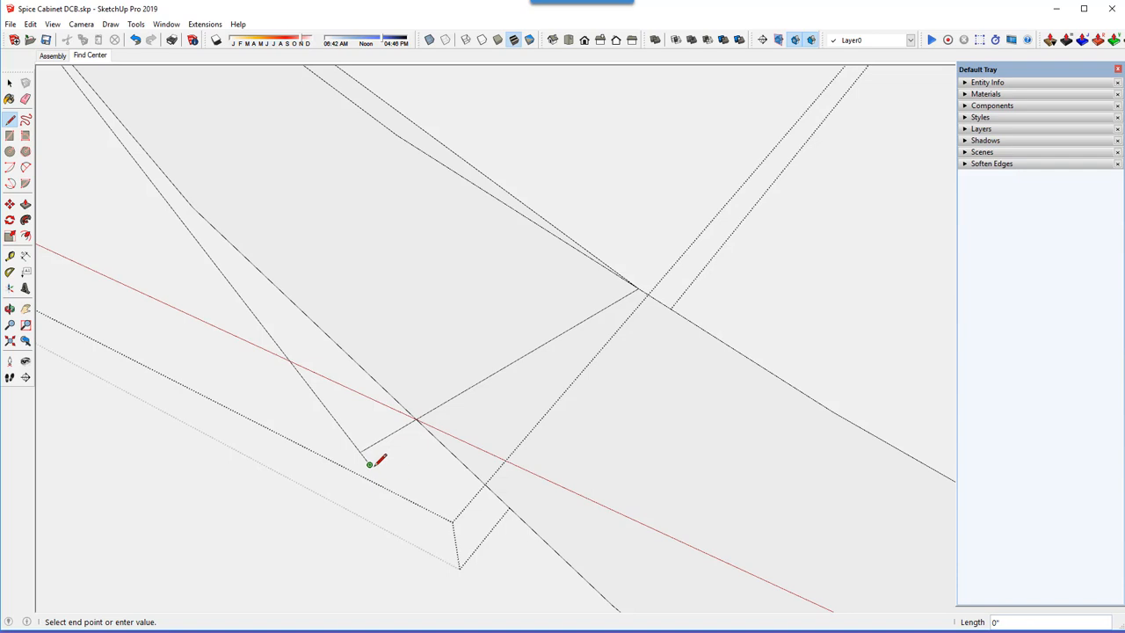
key("Escape")
scroll(370, 457, "up", 3)
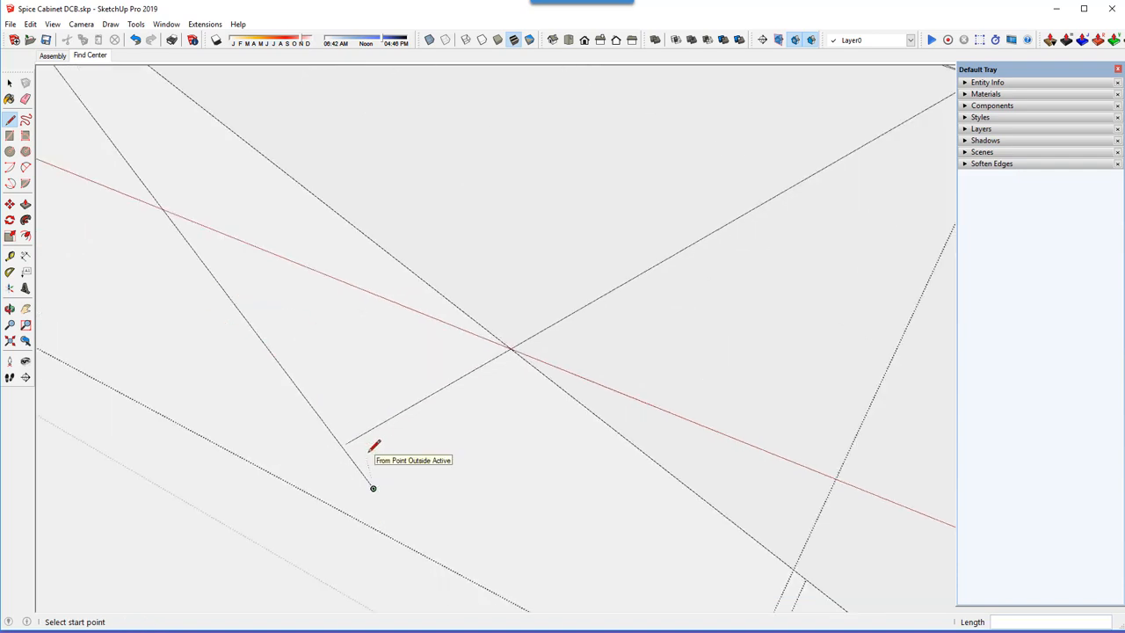
left_click(399, 411)
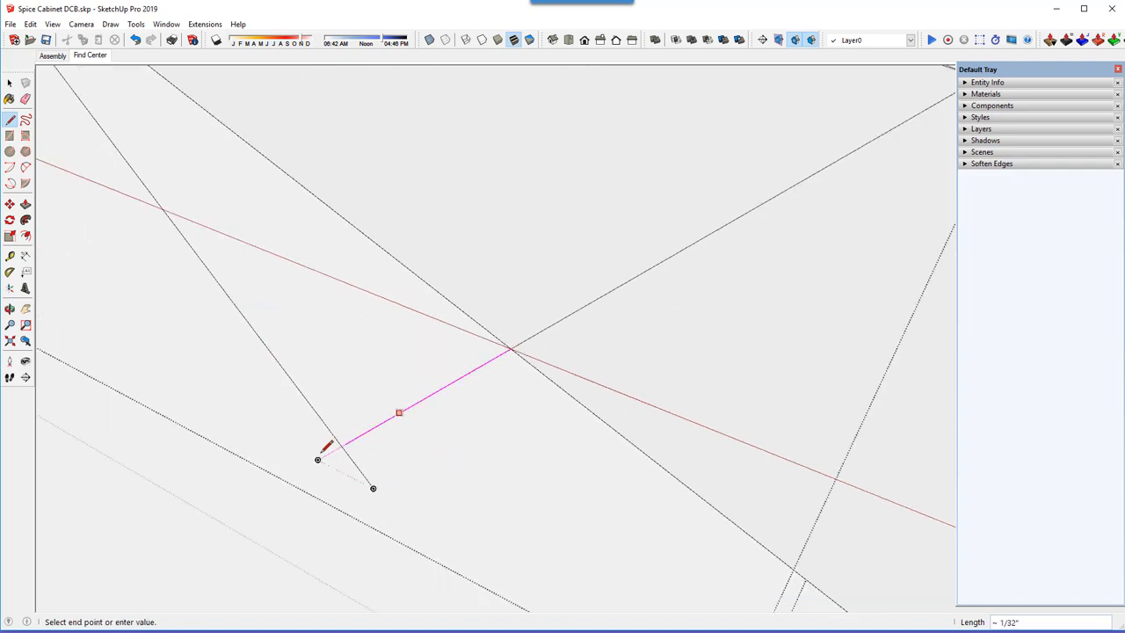
left_click(318, 459)
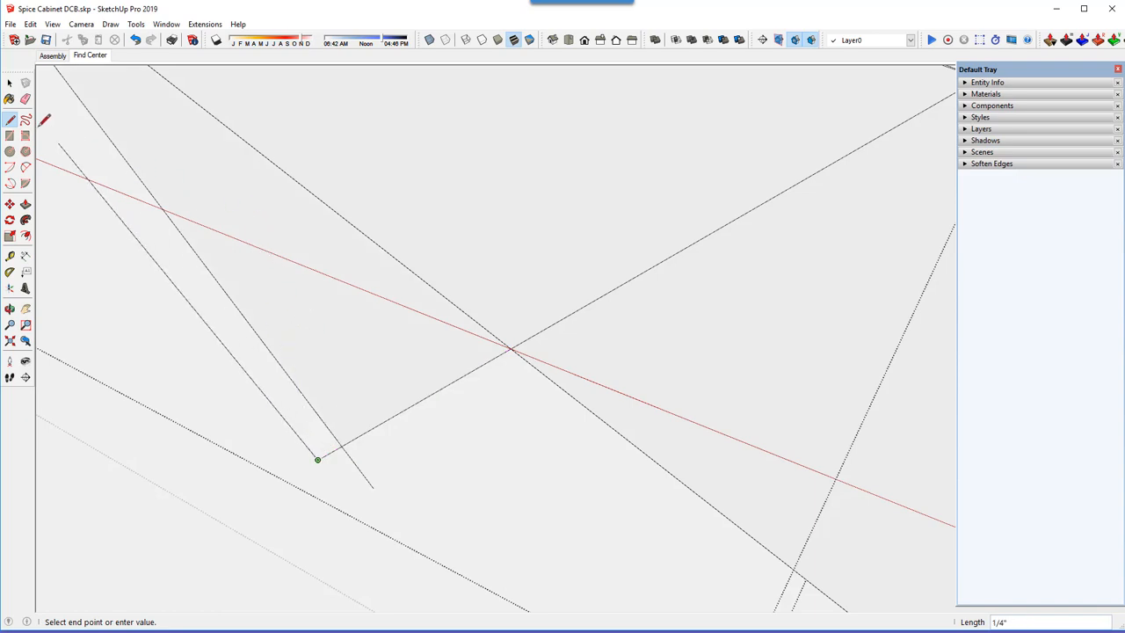
Erase the overhanging ends of both lines beyond the stave's new outer corner
left_click(25, 101)
left_click(329, 453)
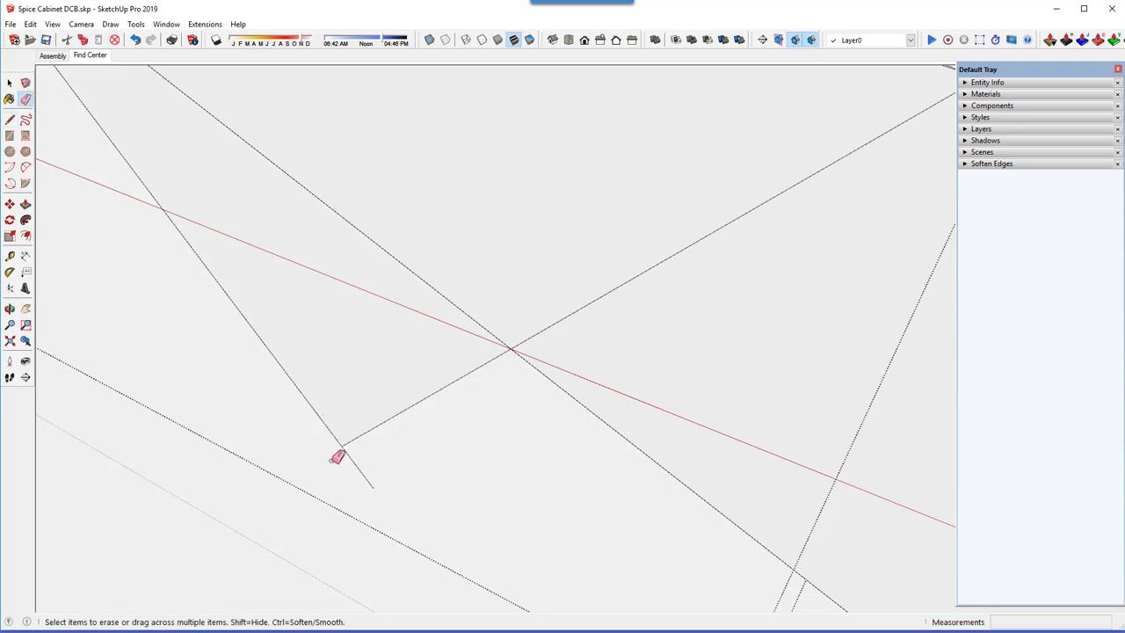
left_click(358, 469)
scroll(474, 384, "down", 5)
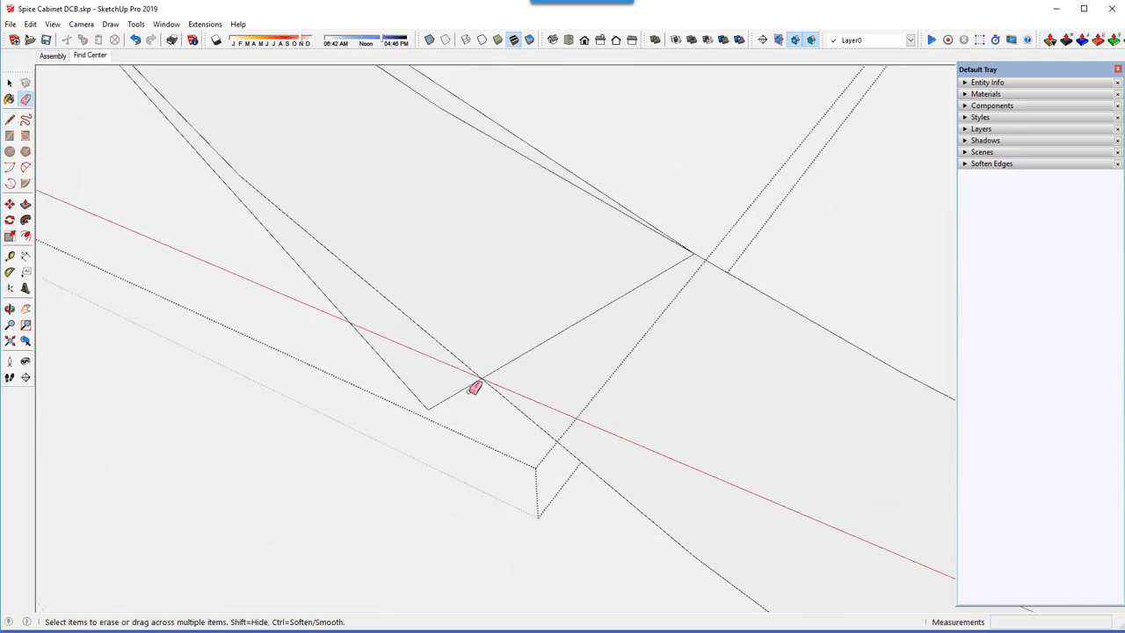
Erase the first stave's original outer and inner arcs, leaving only straight sides, and close the component
left_click(452, 354)
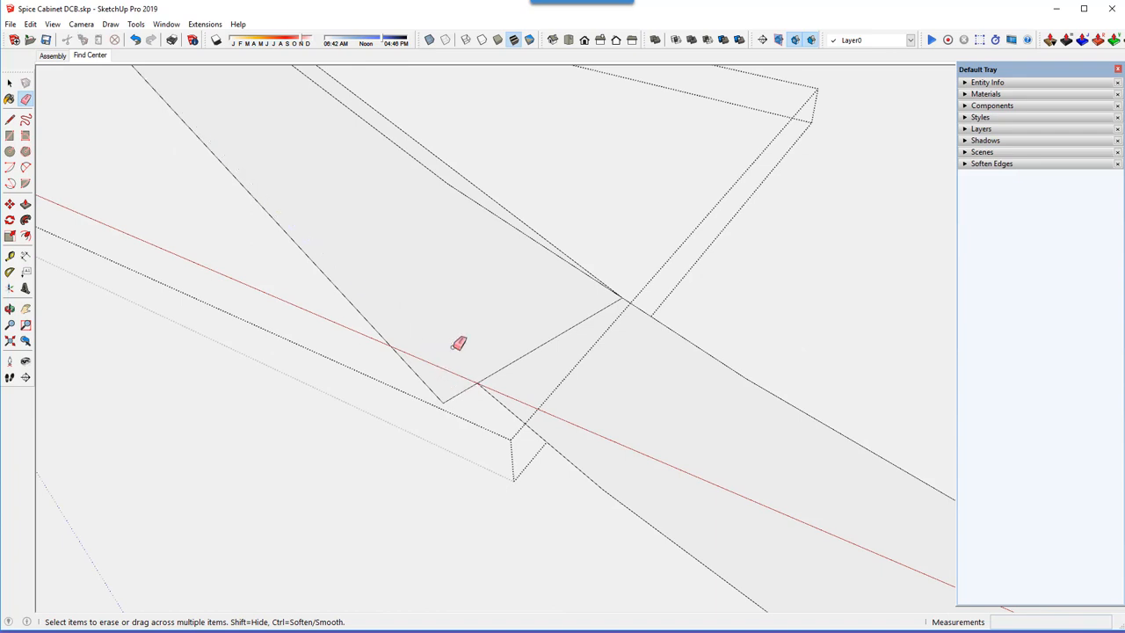
left_click(518, 229)
left_click(421, 155)
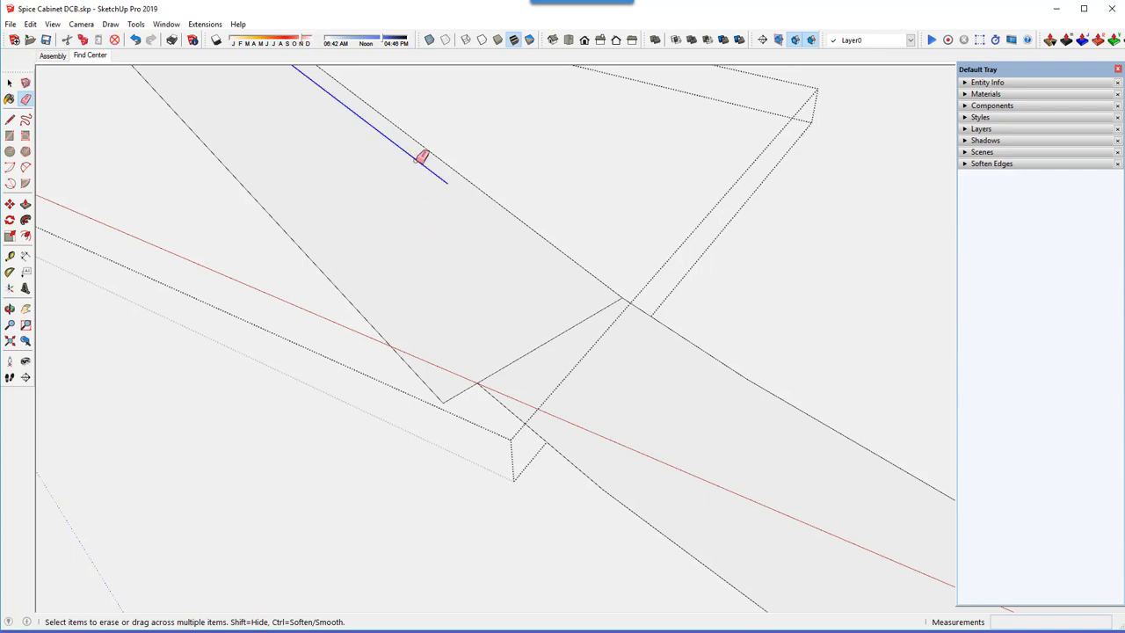
scroll(510, 409, "down", 3)
scroll(509, 425, "down", 2)
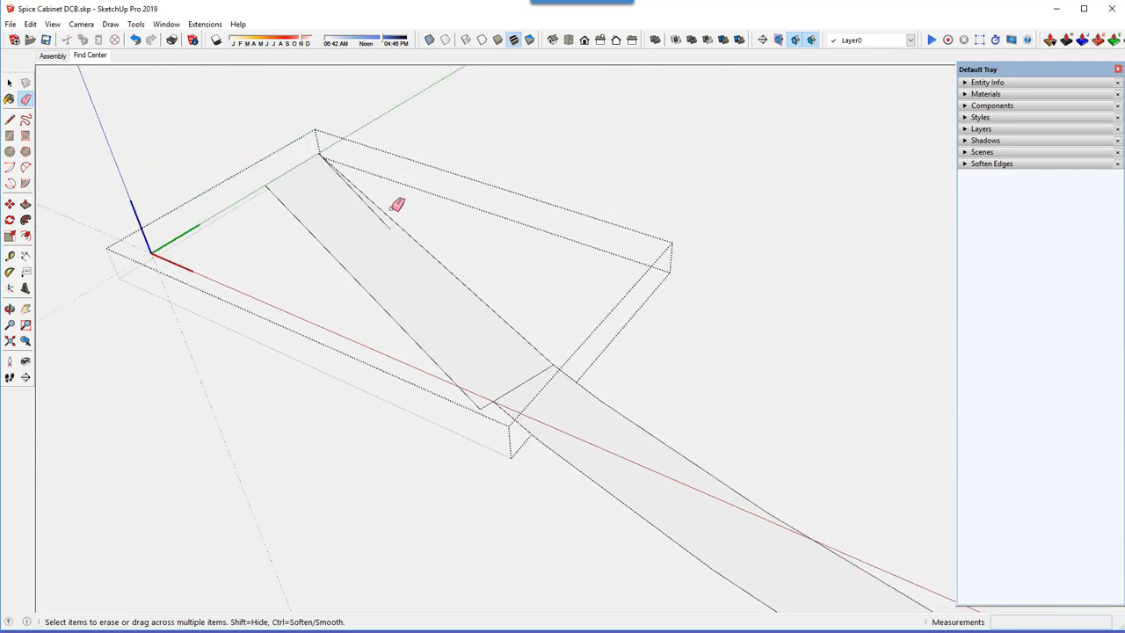
left_click(388, 223)
scroll(320, 146, "up", 3)
scroll(321, 147, "up", 2)
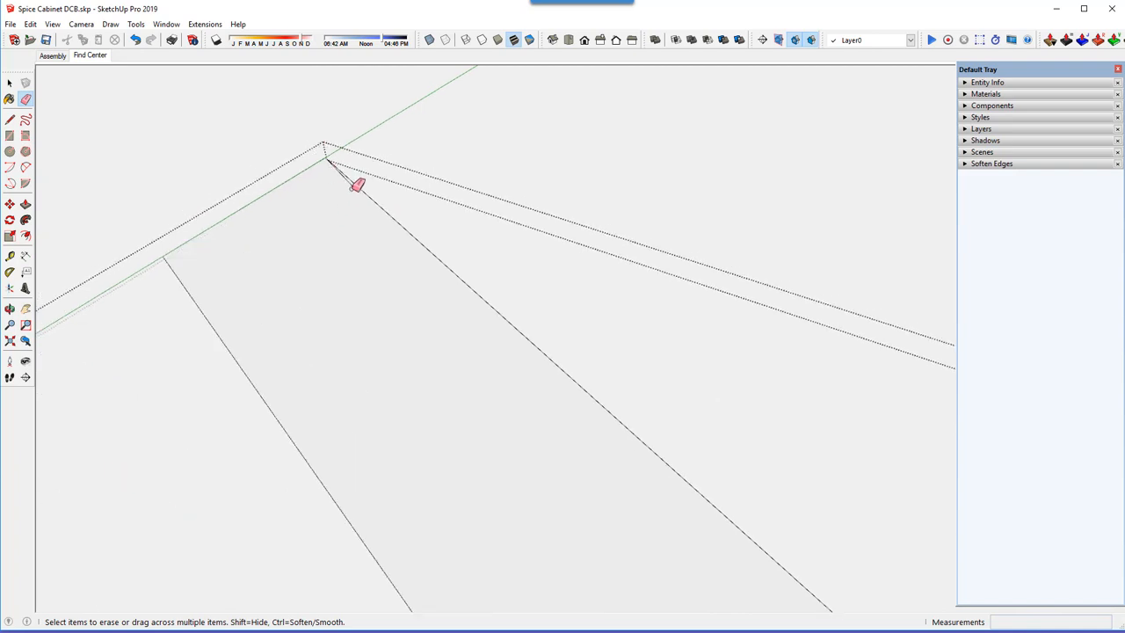
scroll(335, 197, "down", 1)
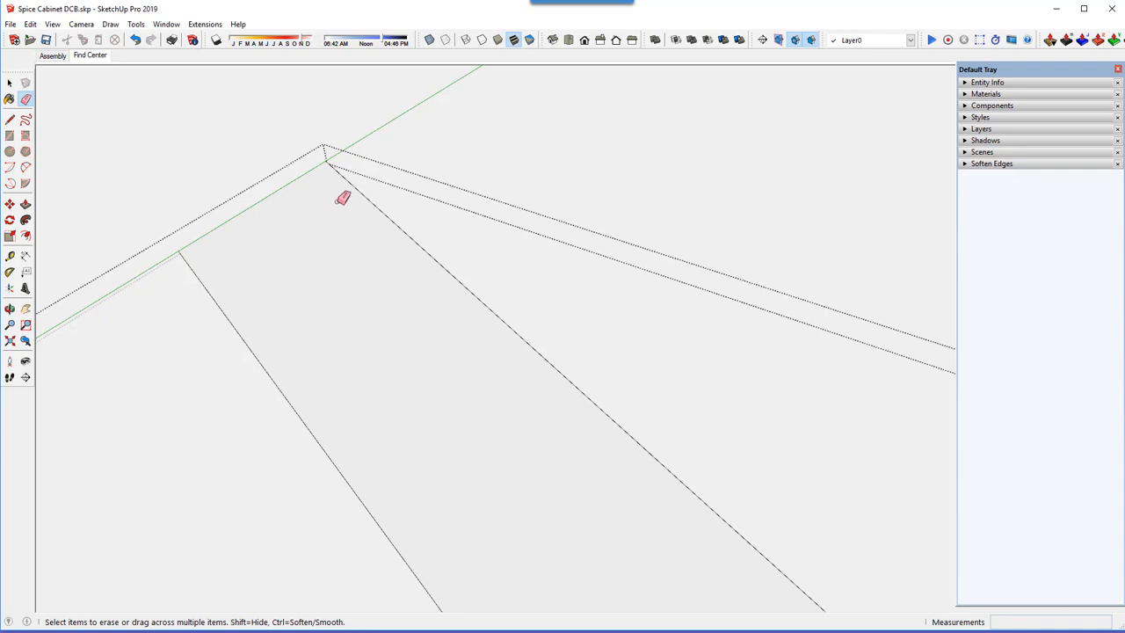
scroll(341, 193, "down", 3)
scroll(340, 191, "down", 3)
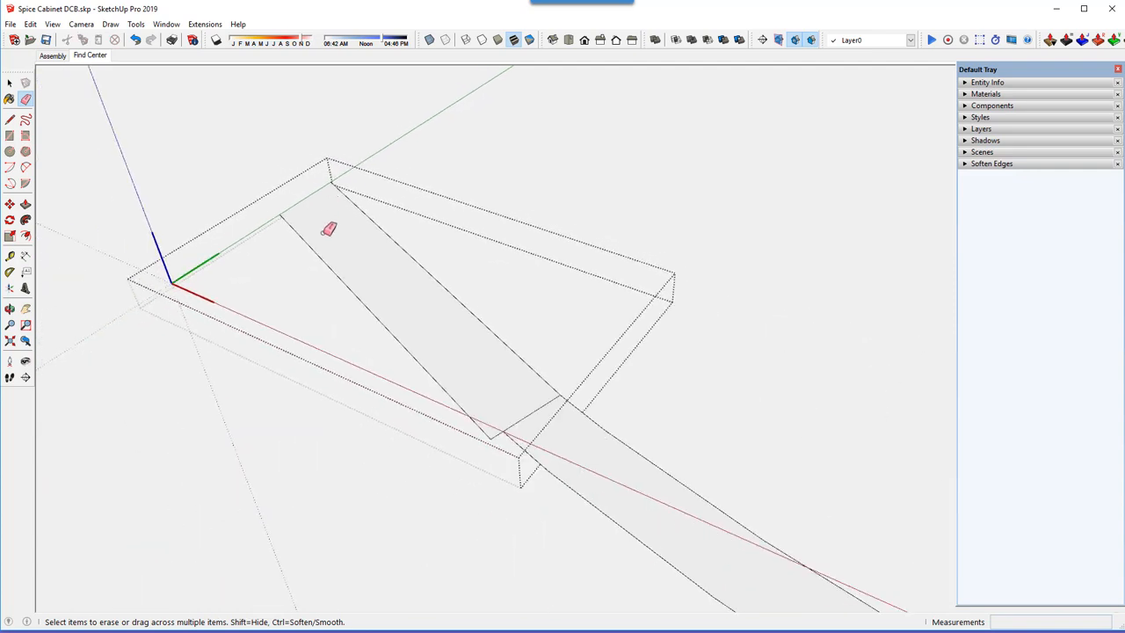
right_click(517, 130)
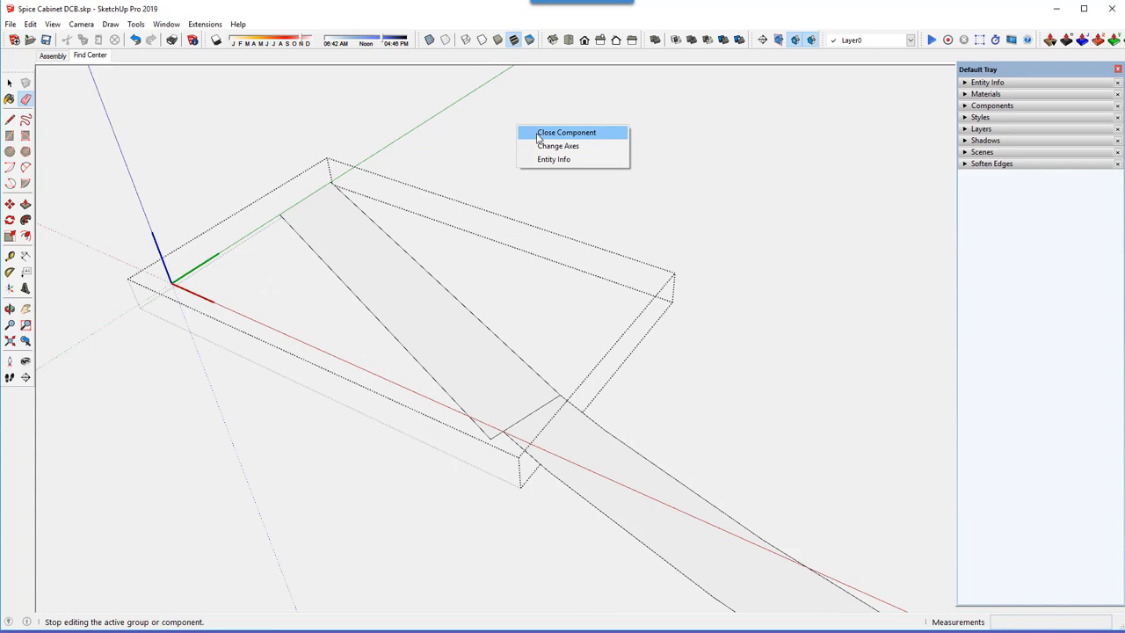
left_click(539, 133)
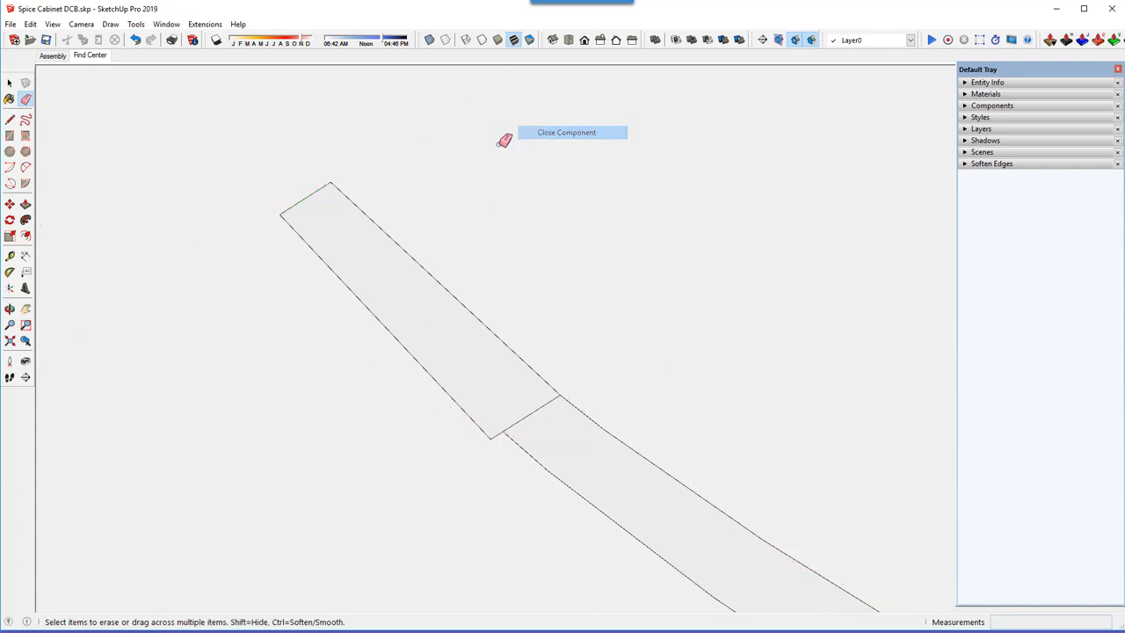
right_click(384, 251)
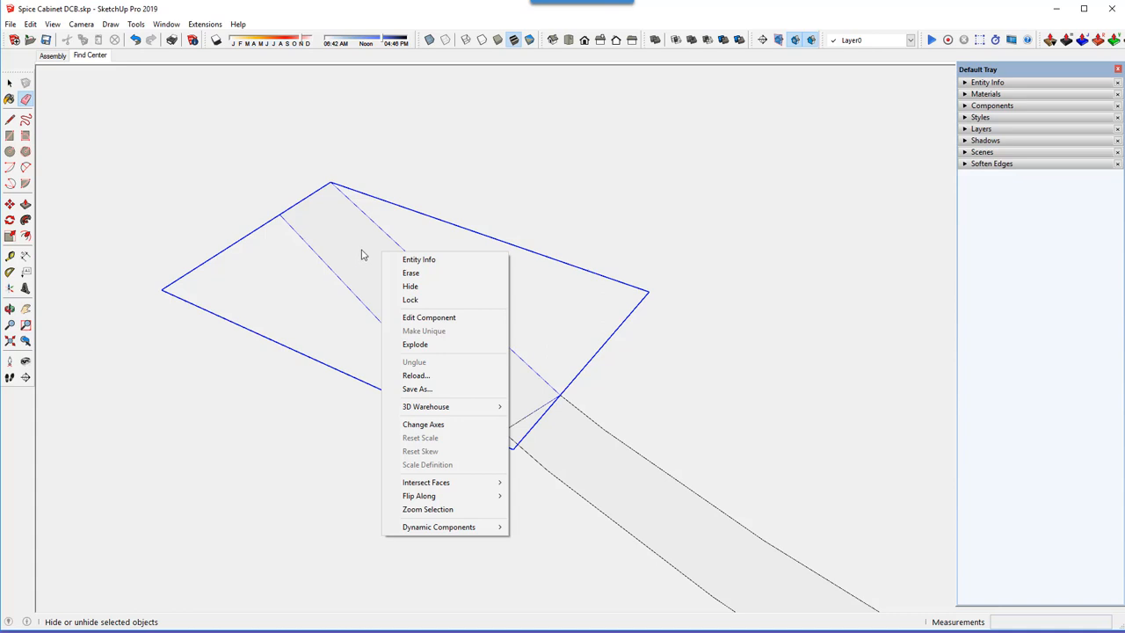
left_click(428, 317)
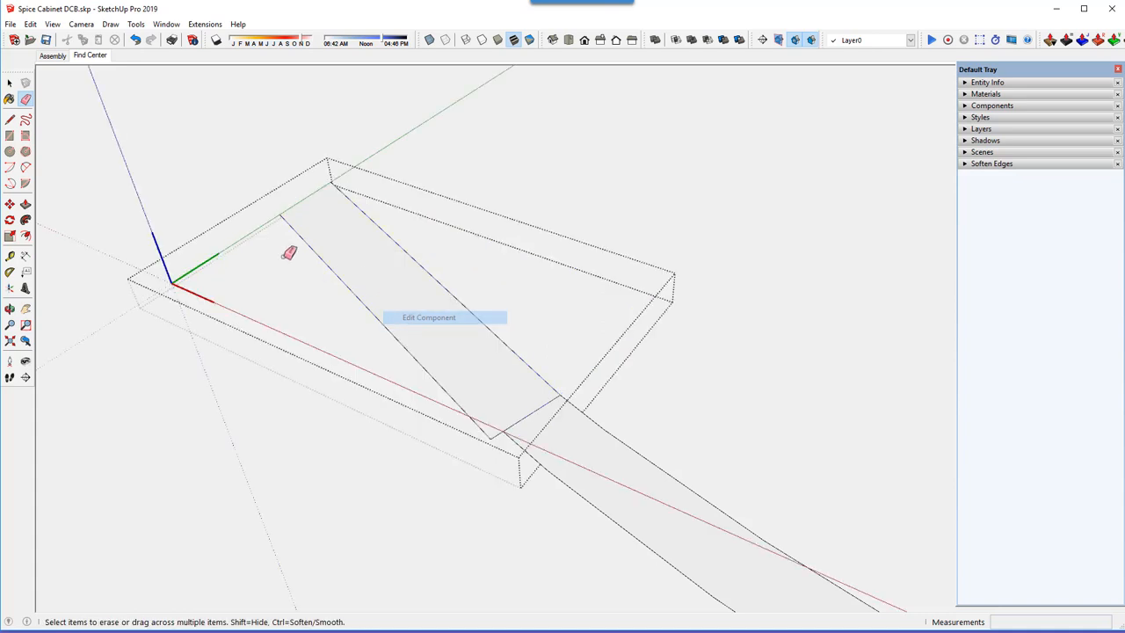
left_click(25, 204)
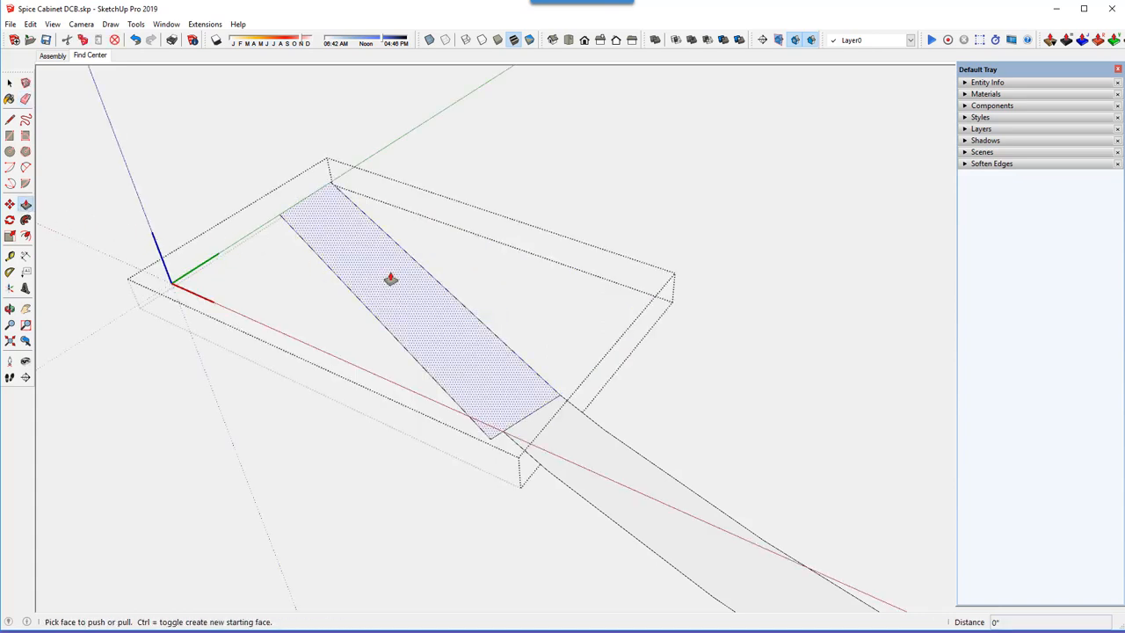
left_click_drag(389, 276, 375, 215)
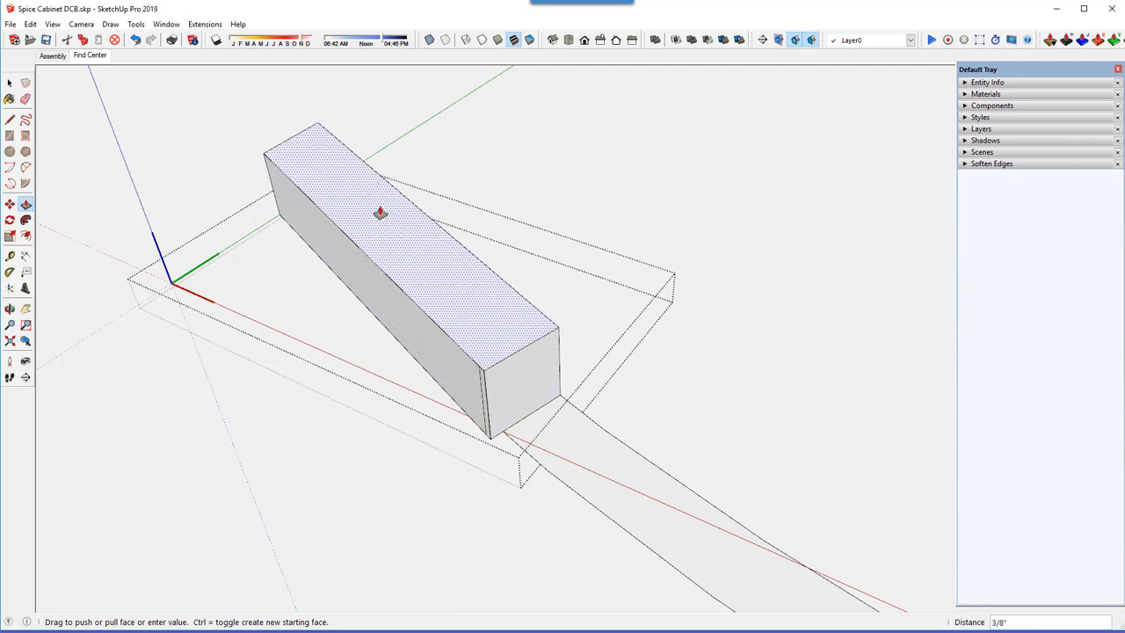
key("Escape")
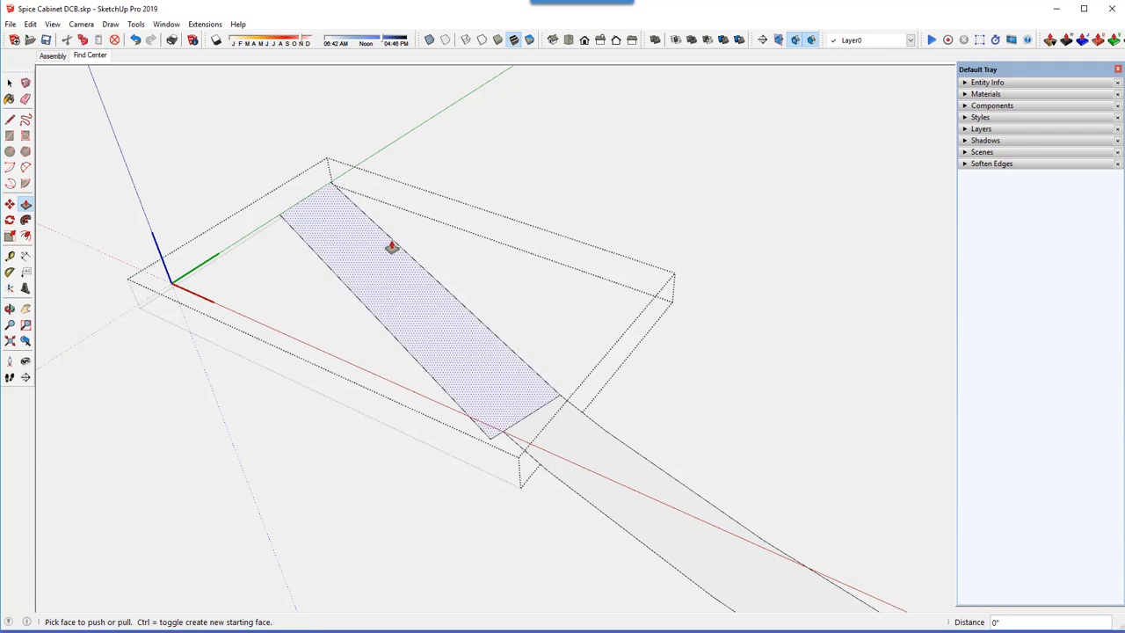
middle_click_drag(389, 243, 391, 247)
scroll(392, 247, "down", 2)
right_click(483, 166)
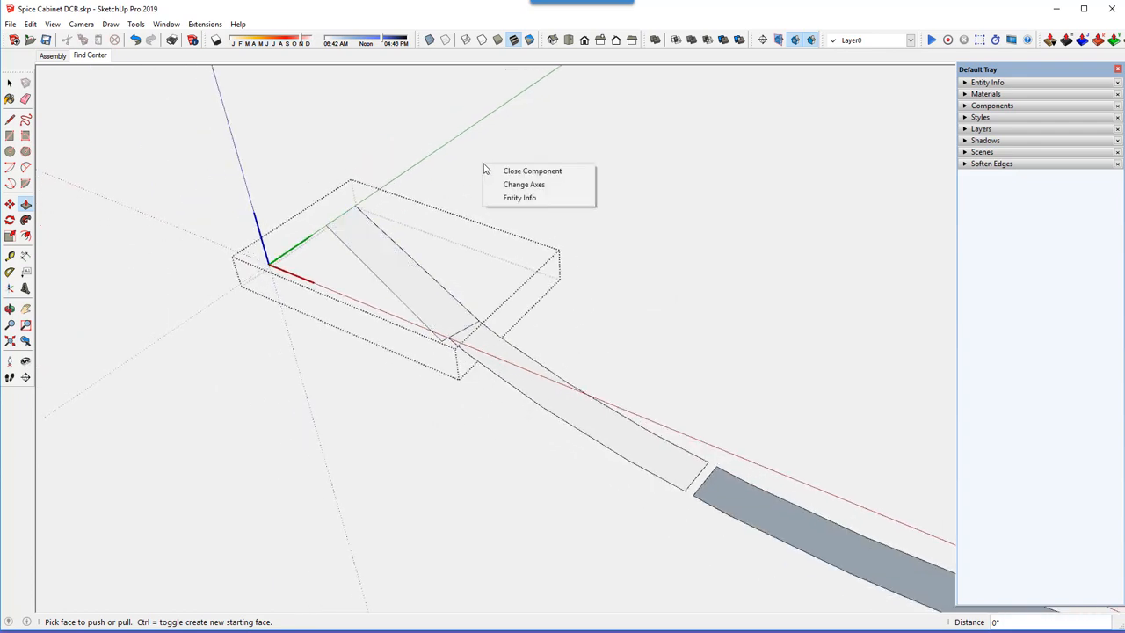
left_click(518, 172)
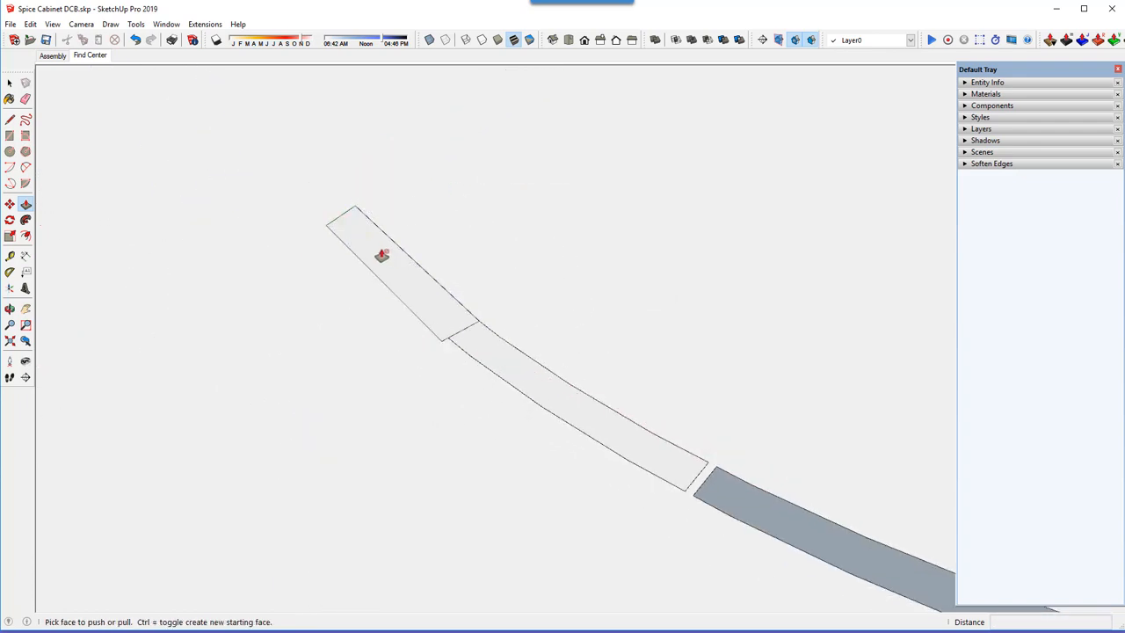
Open the second stave component, next to the straightened one, for editing
scroll(220, 252, "down", 1)
scroll(257, 268, "down", 2)
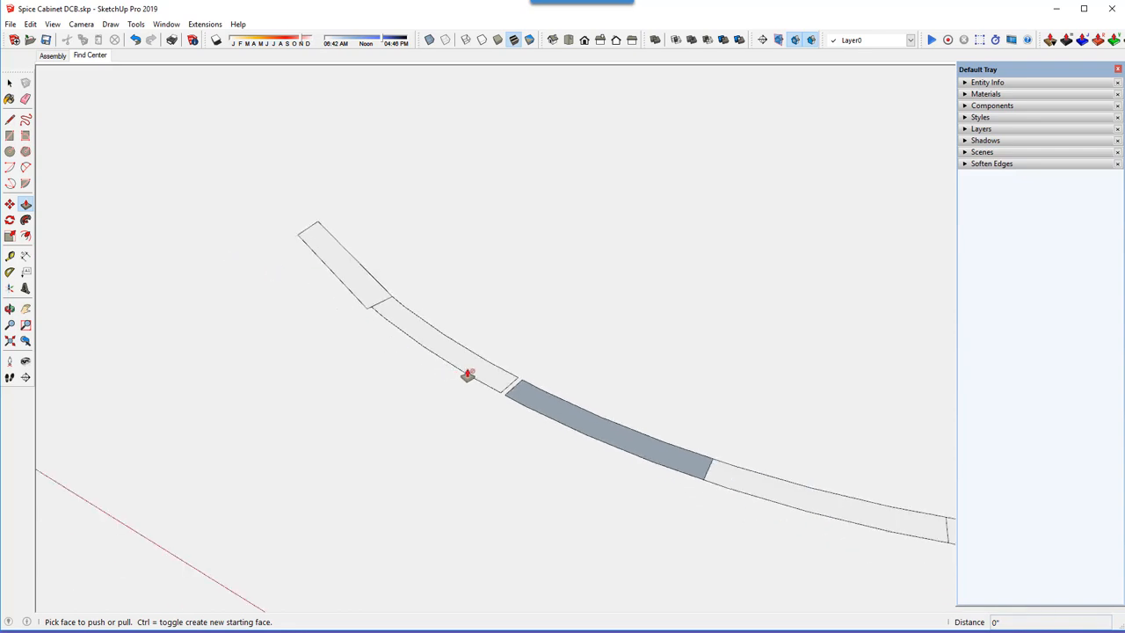
scroll(464, 371, "up", 1)
scroll(445, 354, "up", 2)
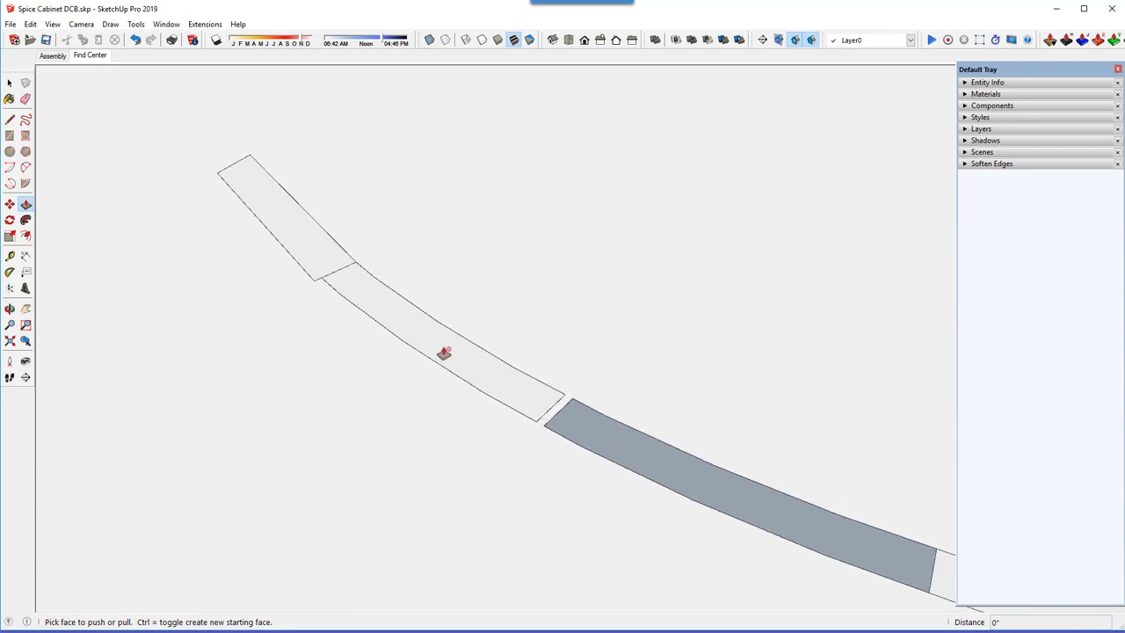
scroll(444, 352, "up", 2)
scroll(444, 352, "up", 2)
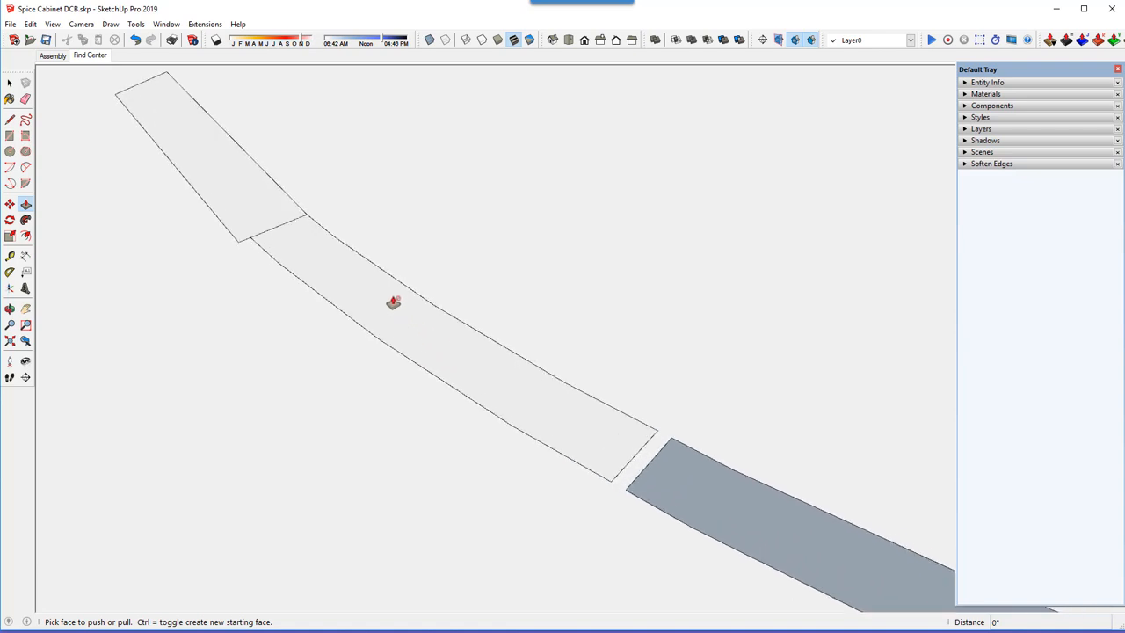
left_click(10, 83)
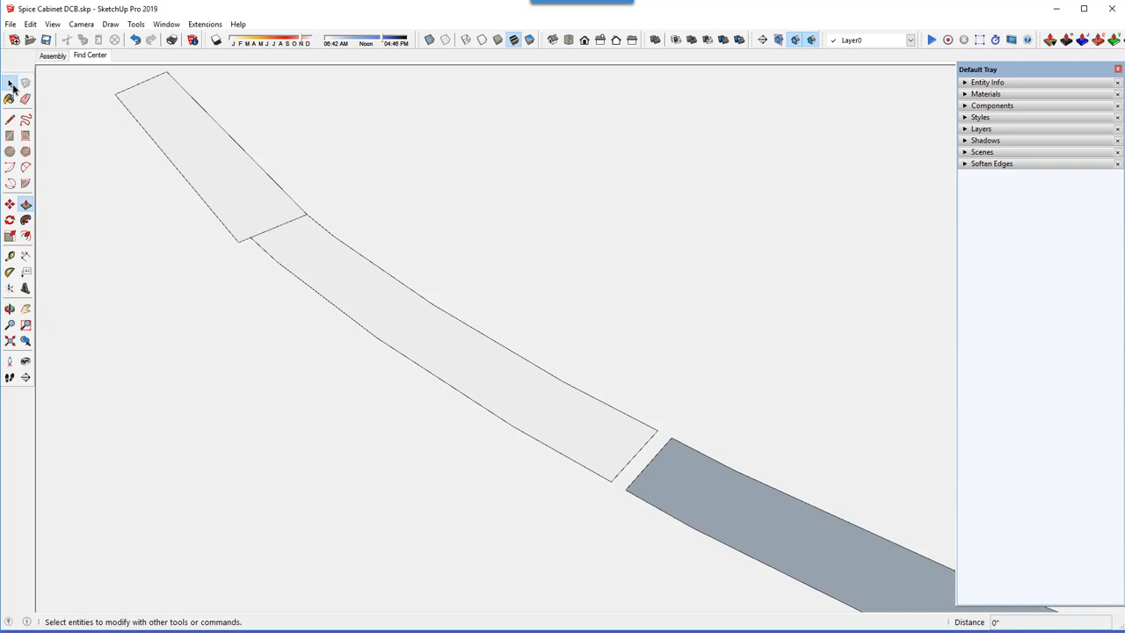
left_click(364, 276)
right_click(360, 280)
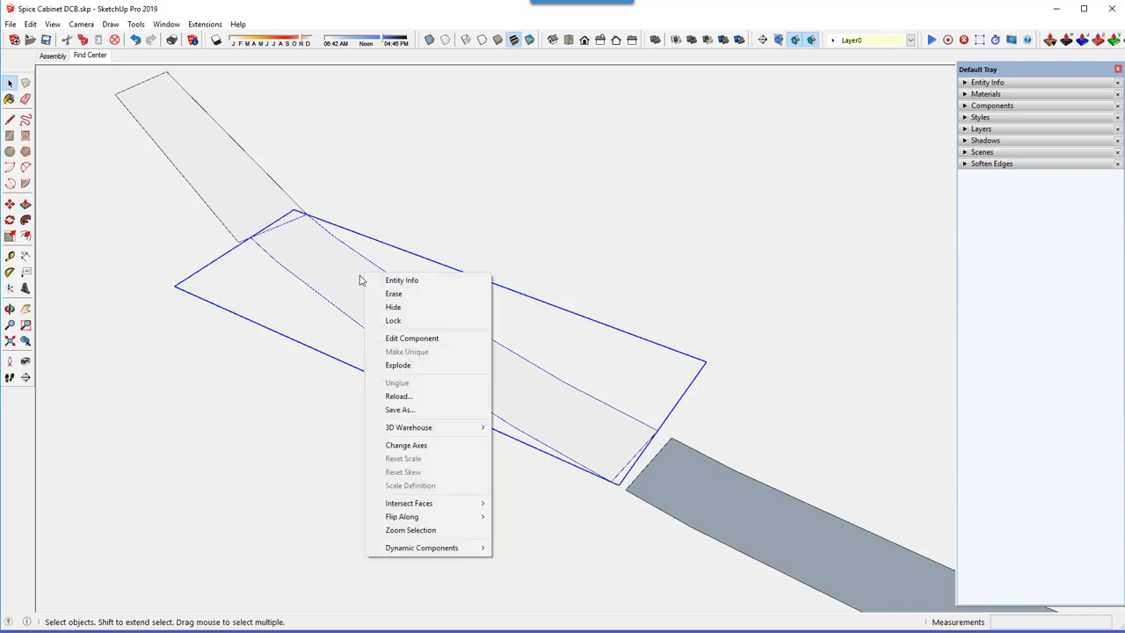
left_click(402, 339)
middle_click_drag(397, 319, 323, 305)
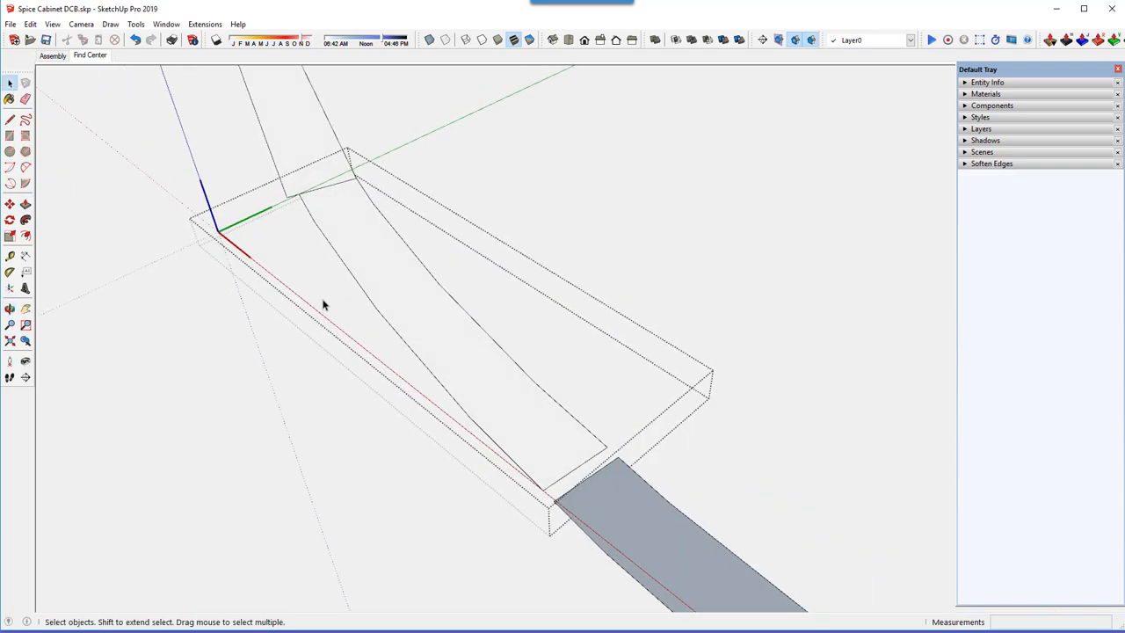
Draw a straight line joining the two ends of the second stave's inner arc
left_click(10, 119)
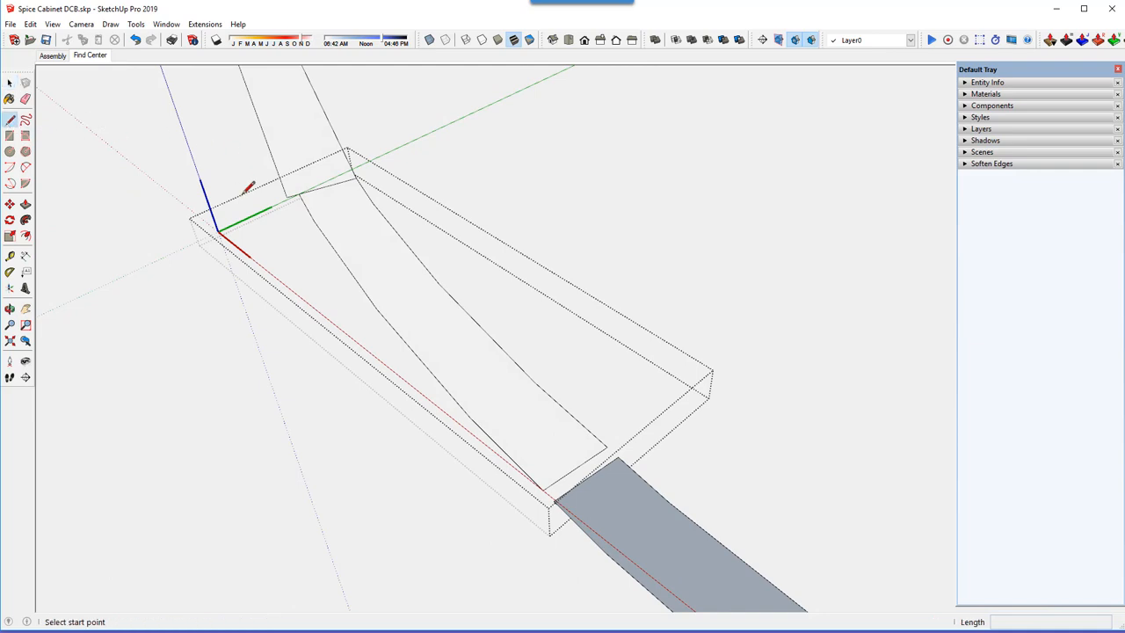
scroll(357, 190, "up", 2)
scroll(358, 189, "up", 3)
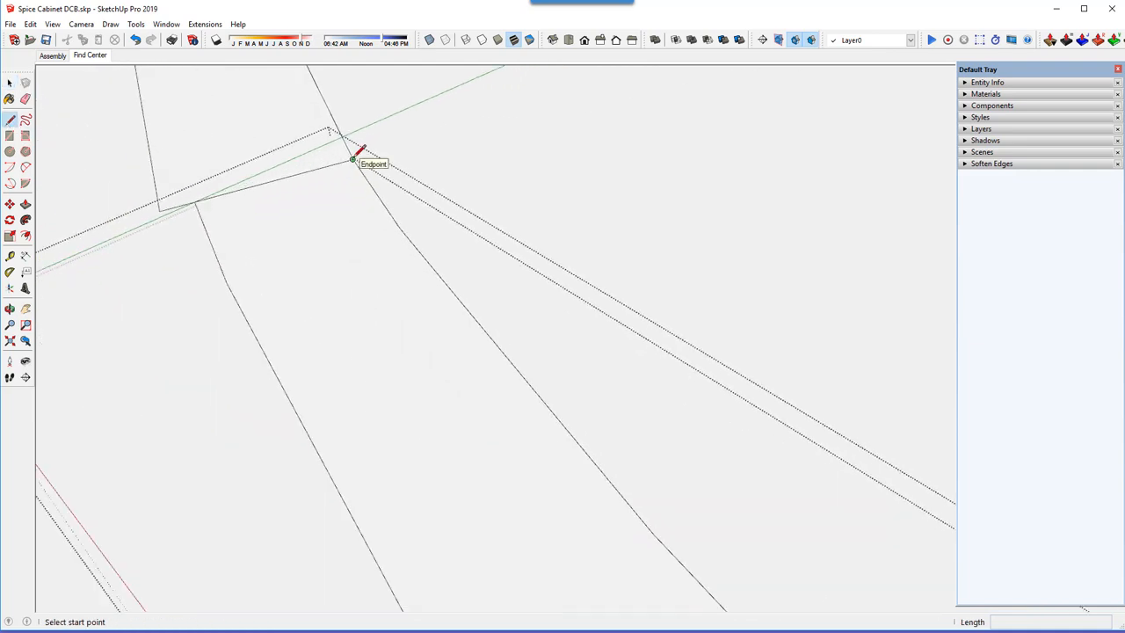
left_click(353, 159)
scroll(295, 147, "down", 1)
scroll(296, 148, "down", 2)
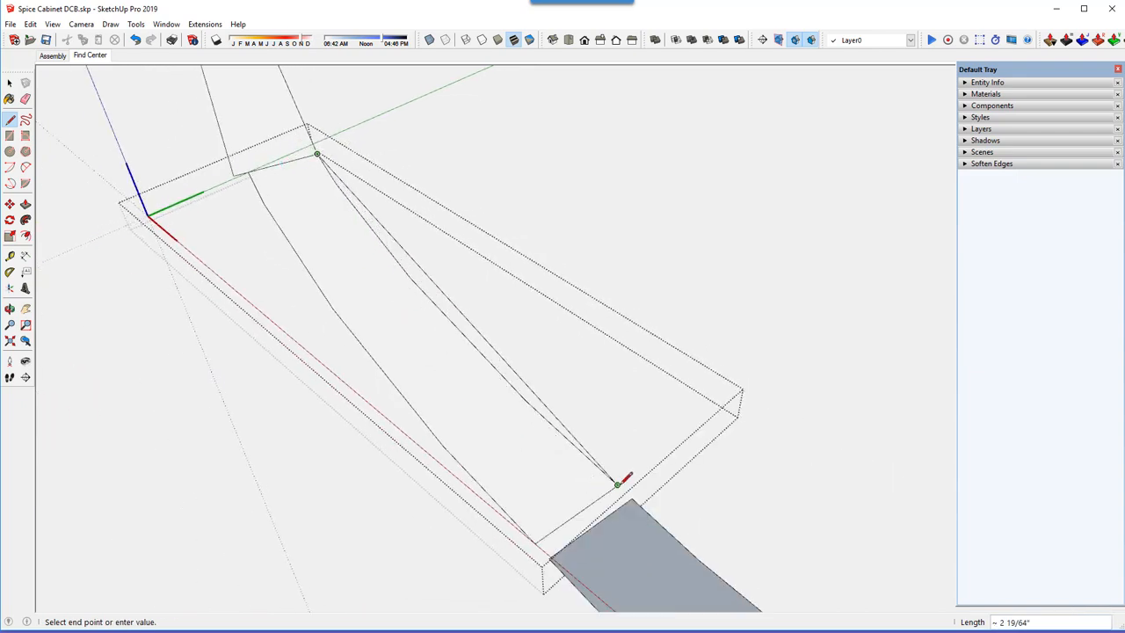
left_click(618, 483)
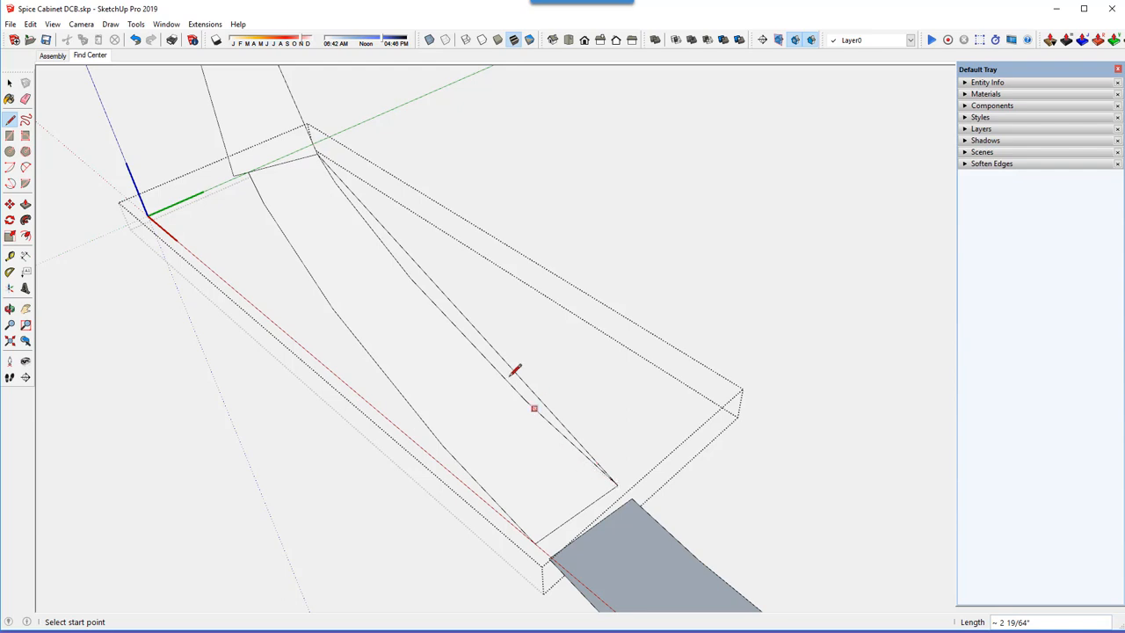
Copy the second stave's new straight line 3/8" across the stave, past its outer arc, as a parallel outer side
left_click(9, 84)
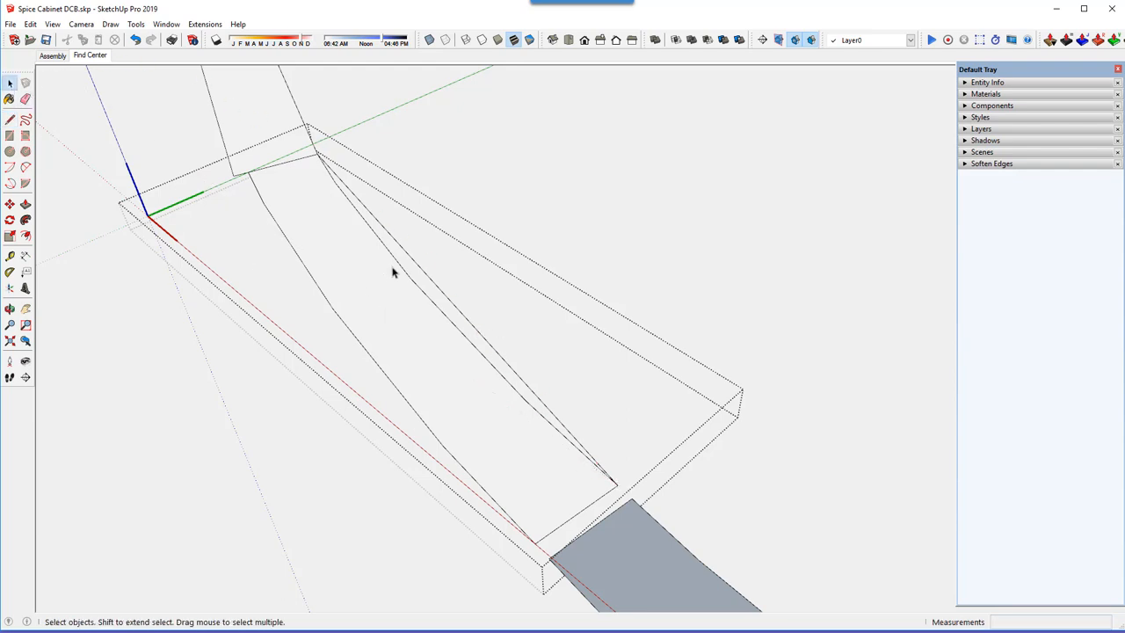
left_click(10, 204)
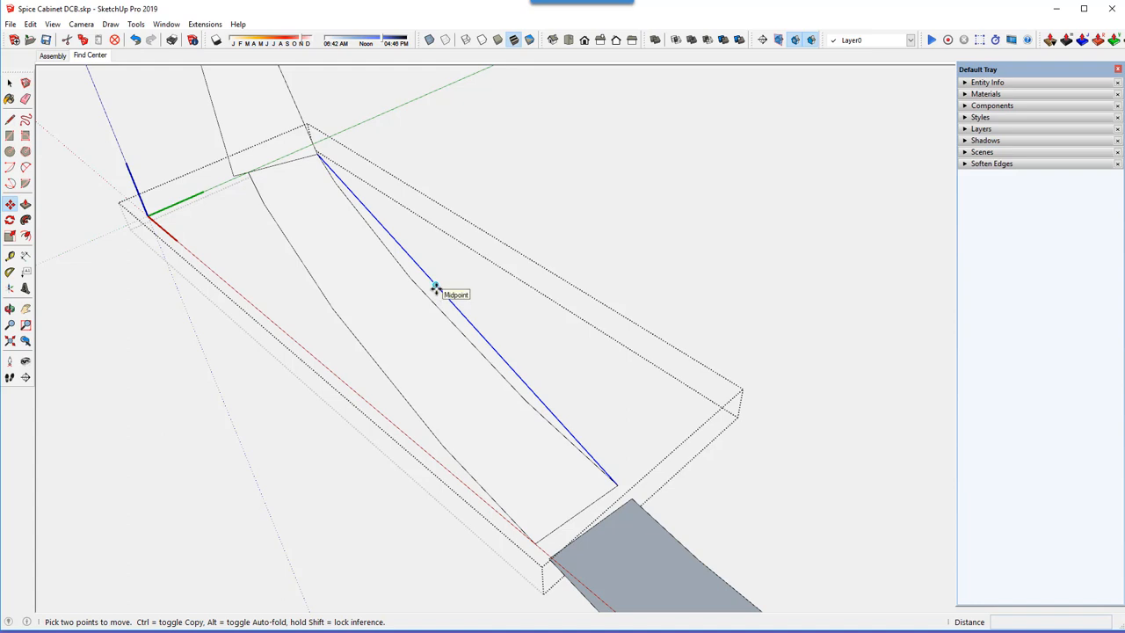
key("ctrl")
left_click(434, 289)
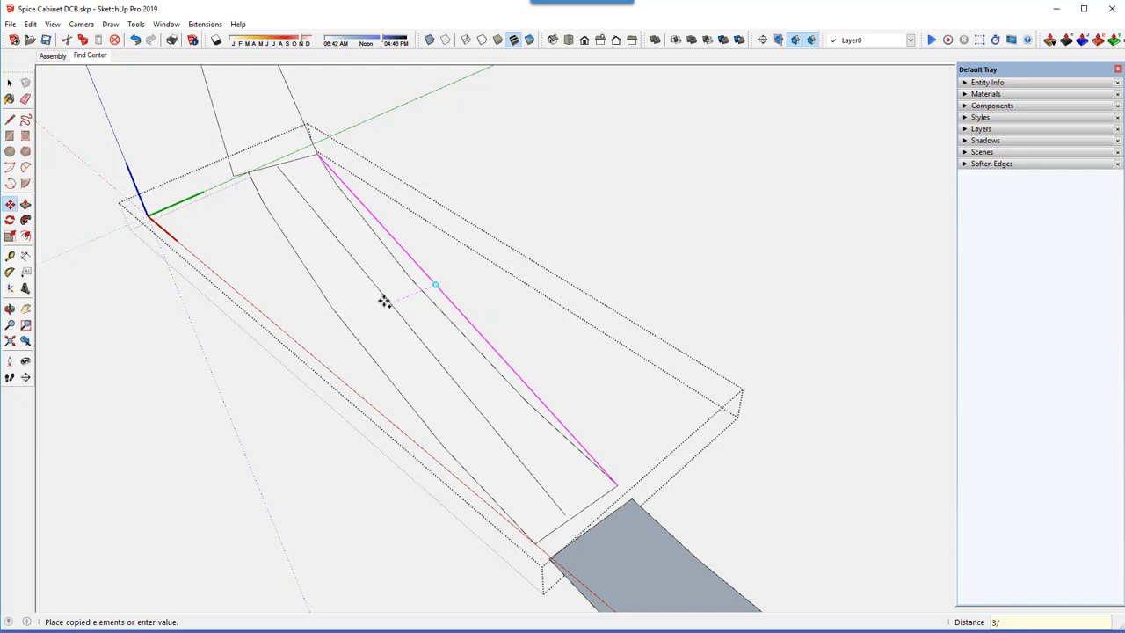
left_click(384, 302)
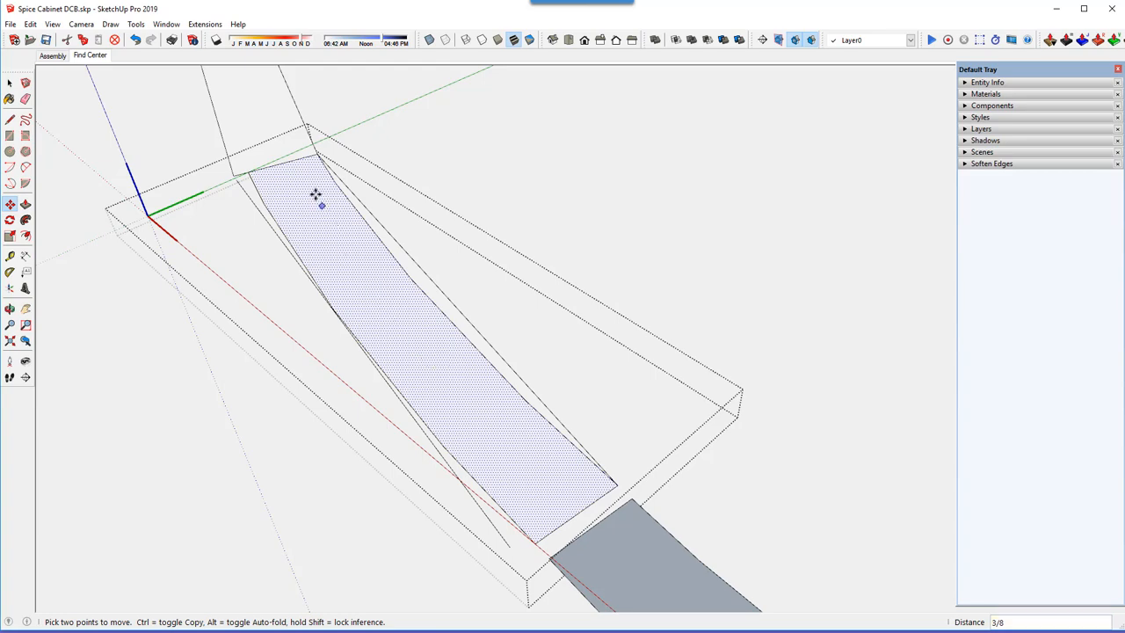
Extend the stave's far end edge to the adjoining stave's outer corner and join the copied line's end to that corner
scroll(289, 176, "up", 4)
scroll(215, 137, "up", 5)
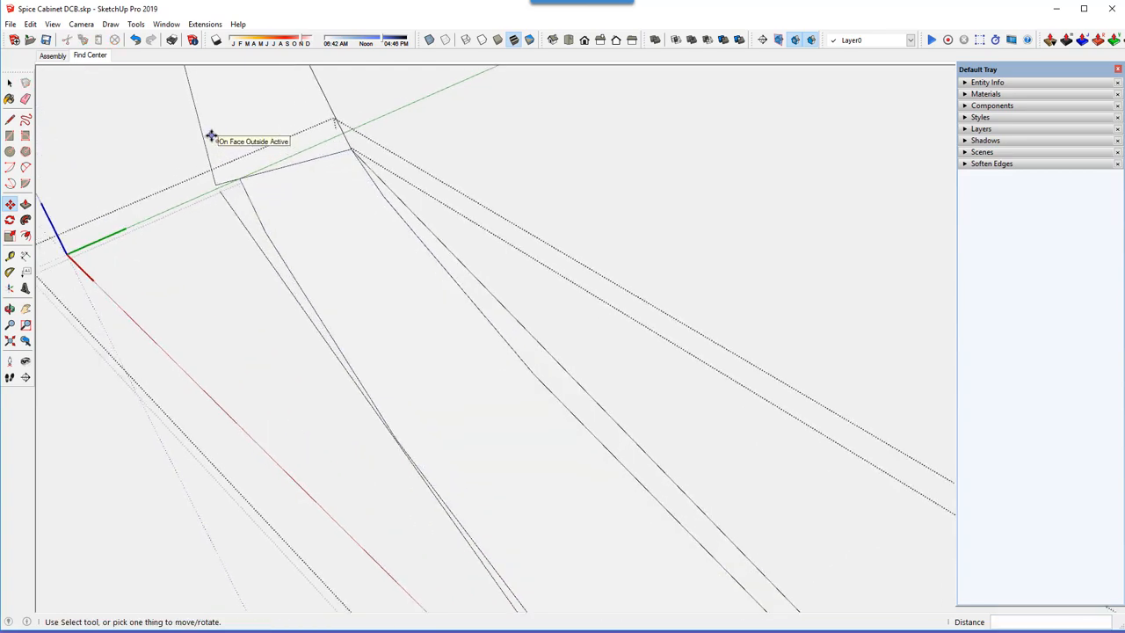
scroll(220, 137, "up", 5)
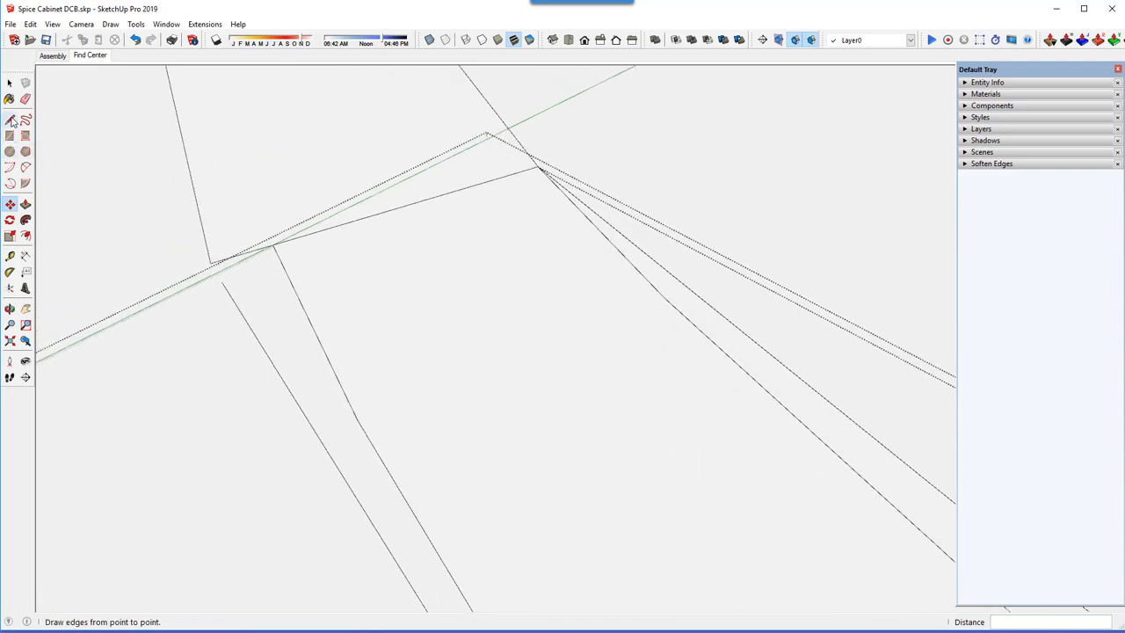
left_click(10, 118)
left_click(538, 166)
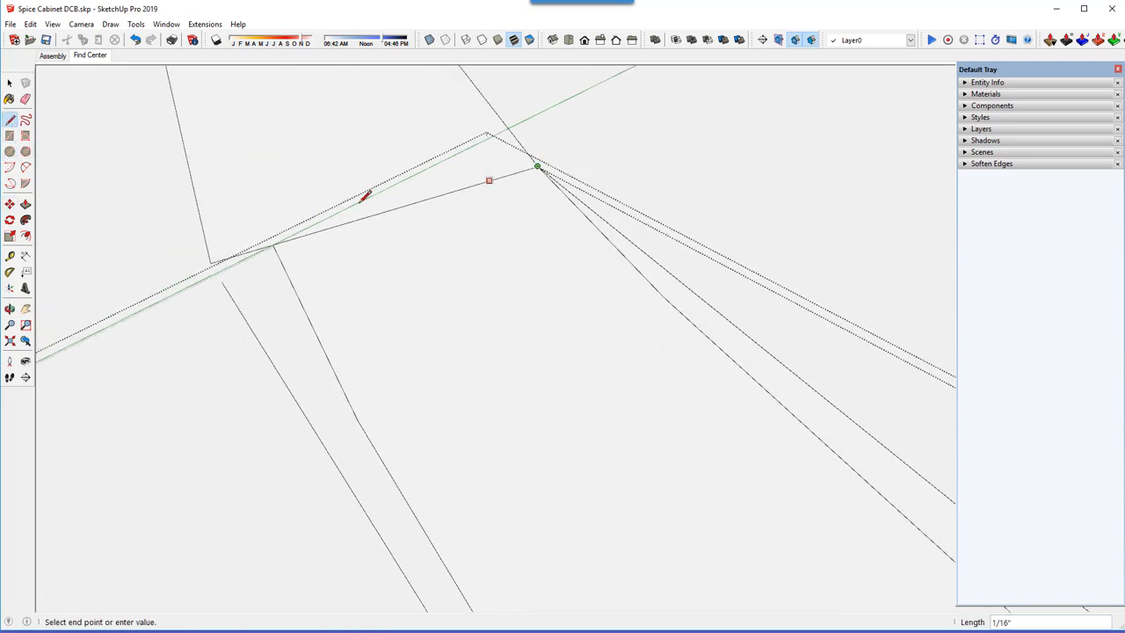
left_click(211, 262)
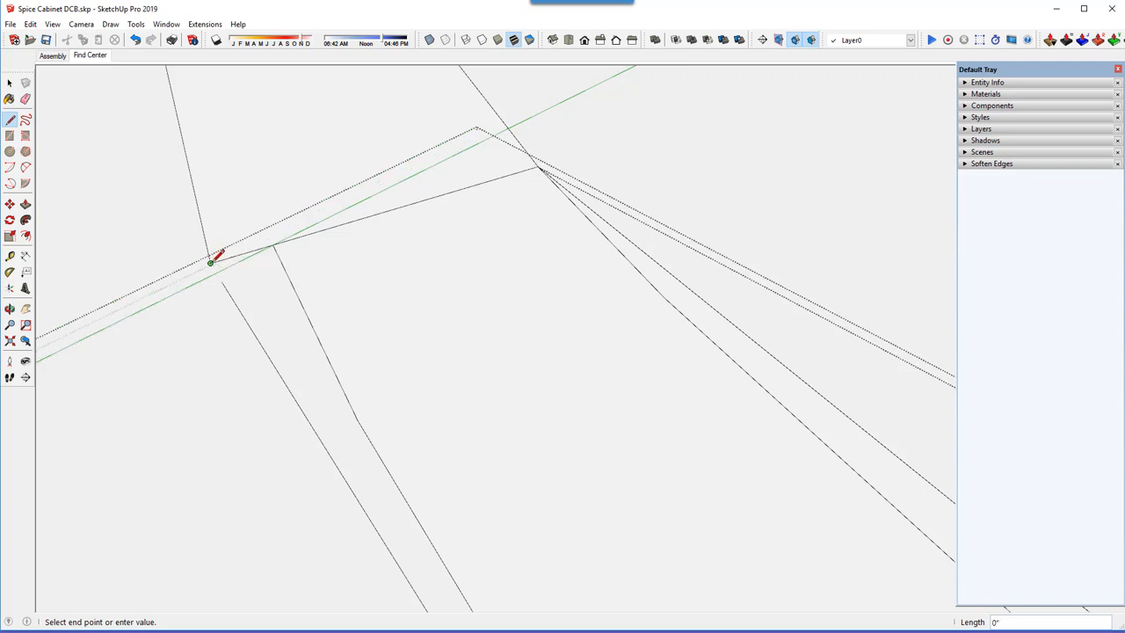
key("Escape")
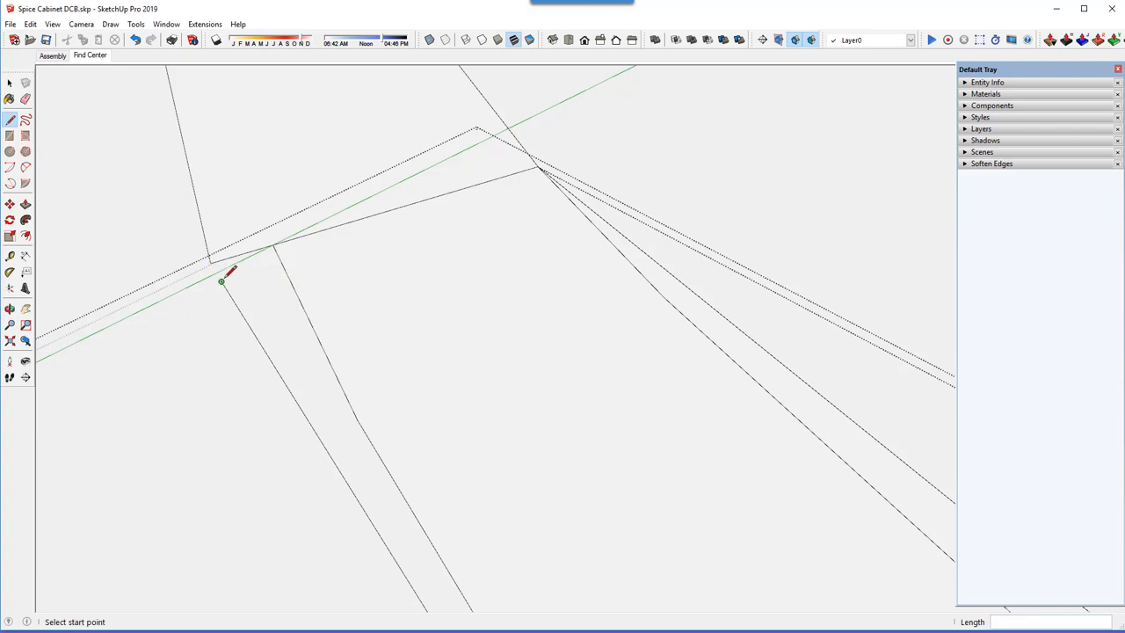
left_click(222, 280)
left_click(211, 262)
scroll(225, 197, "down", 5)
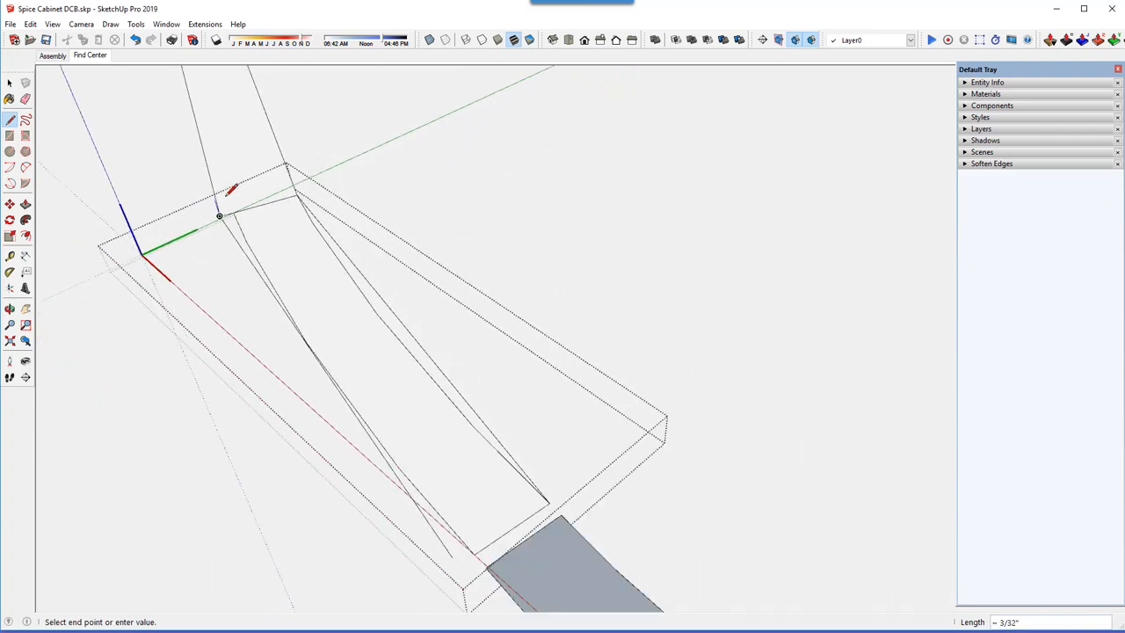
key("Escape")
Lengthen the copied line at the stave's near end and extend the near end edge beyond the outer corner until they cross
scroll(378, 461, "up", 5)
left_click(375, 468)
scroll(400, 514, "up", 2)
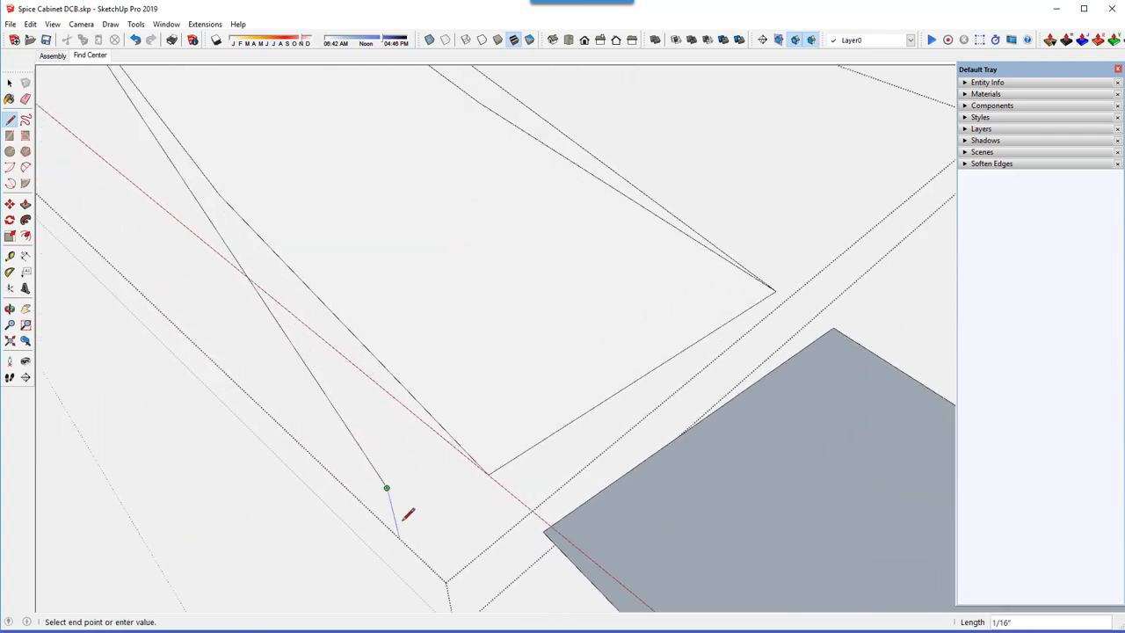
key("Escape")
left_click(488, 474)
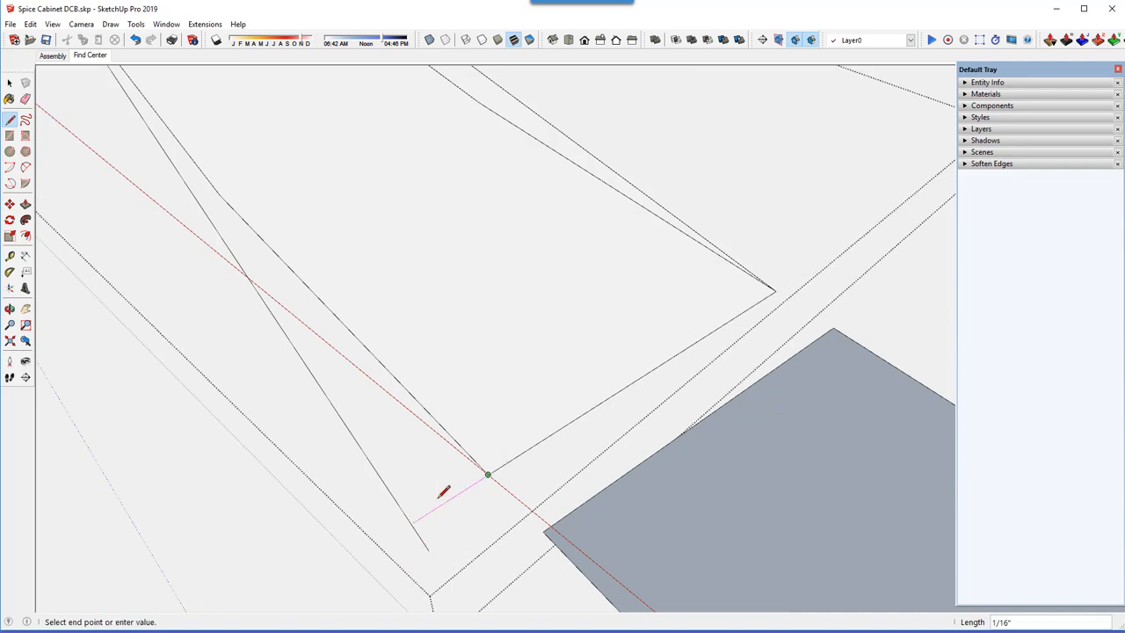
left_click(404, 528)
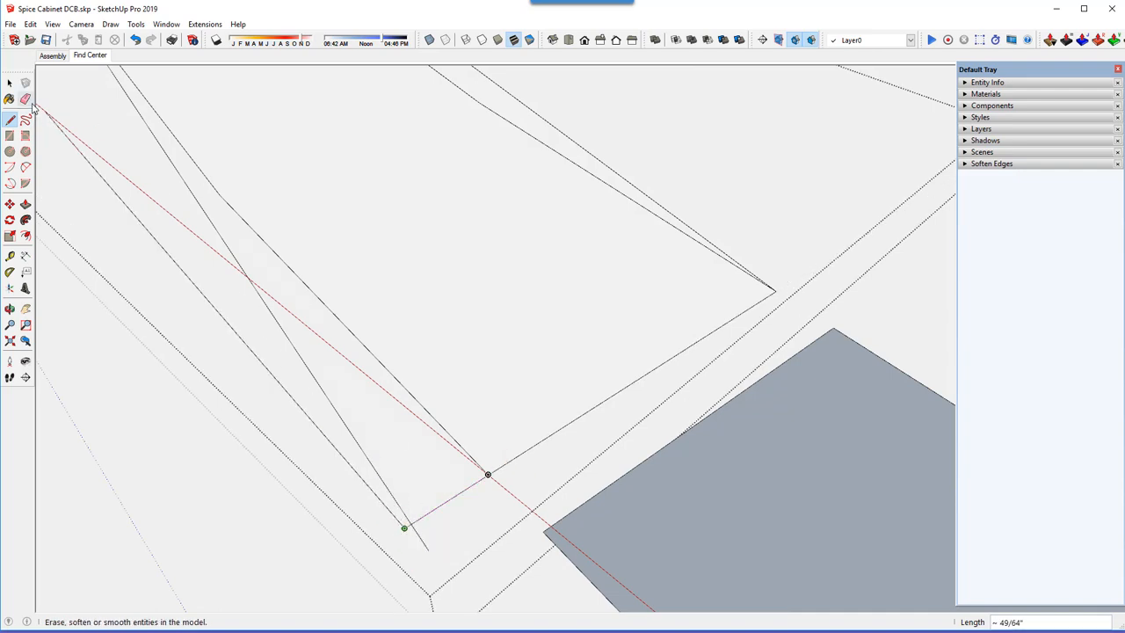
Erase the second stave's original inner and outer arcs and the overhanging line ends, leaving a straight-sided outline
left_click(25, 98)
scroll(449, 400, "down", 2)
scroll(541, 372, "down", 4)
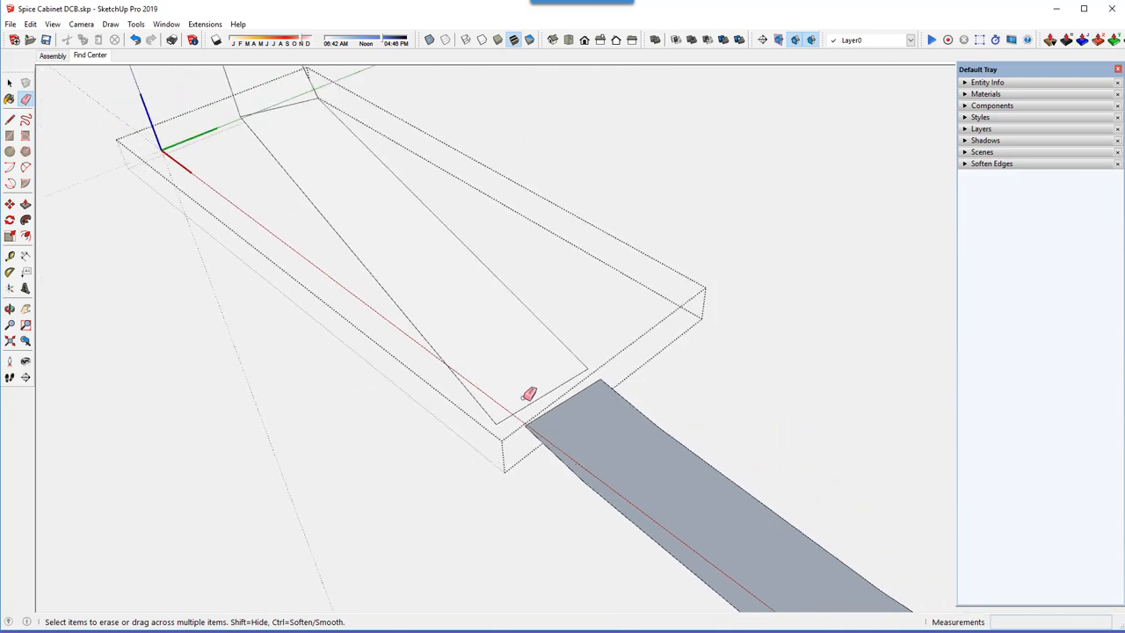
Extrude the second stave's straight-sided face upward into a solid with Push/Pull
middle_click_drag(526, 396, 461, 235)
key("ctrl+z")
key("p")
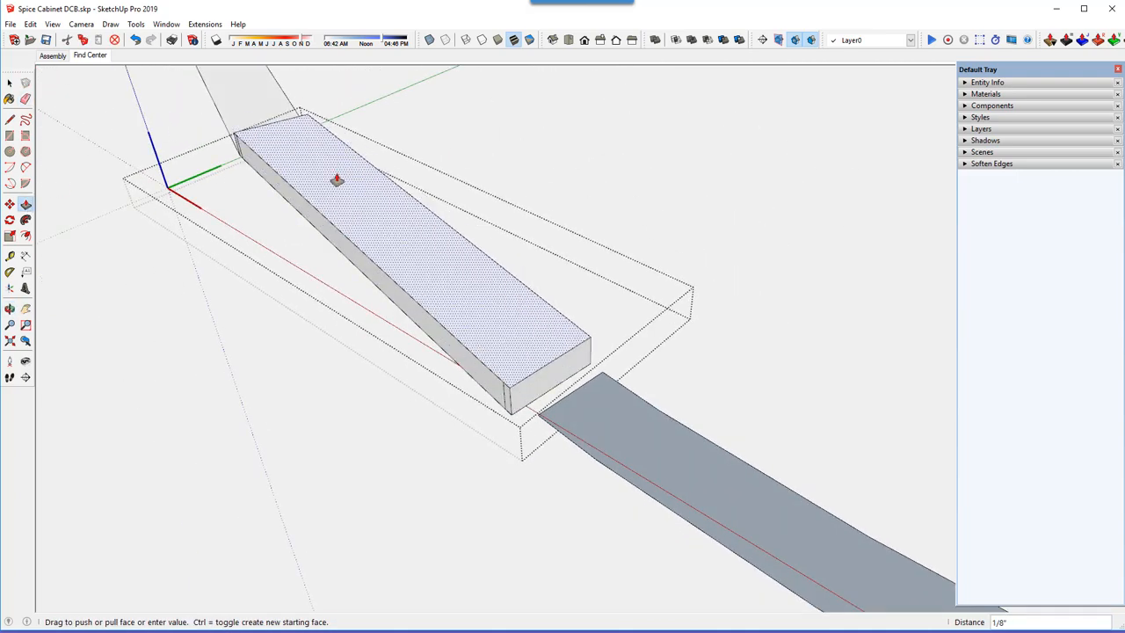